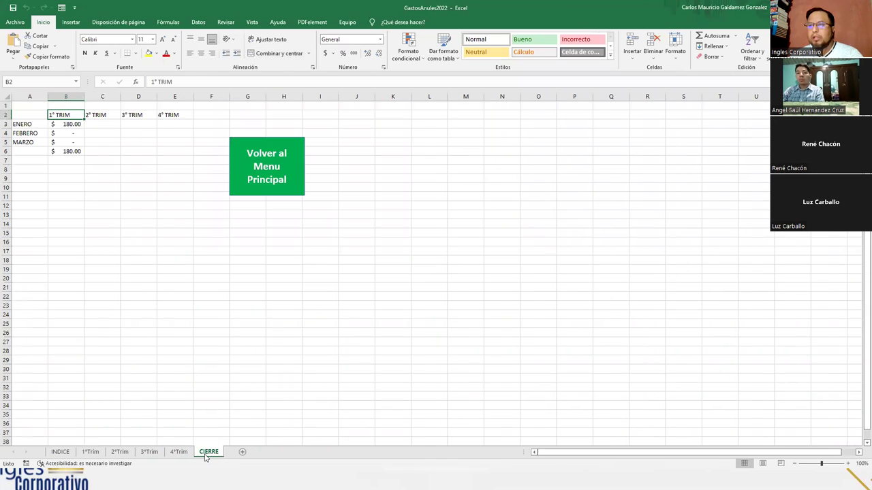
Switch to the 1°Trim sheet, zoom in on the ENERO table and select cell B11
left_click(90, 452)
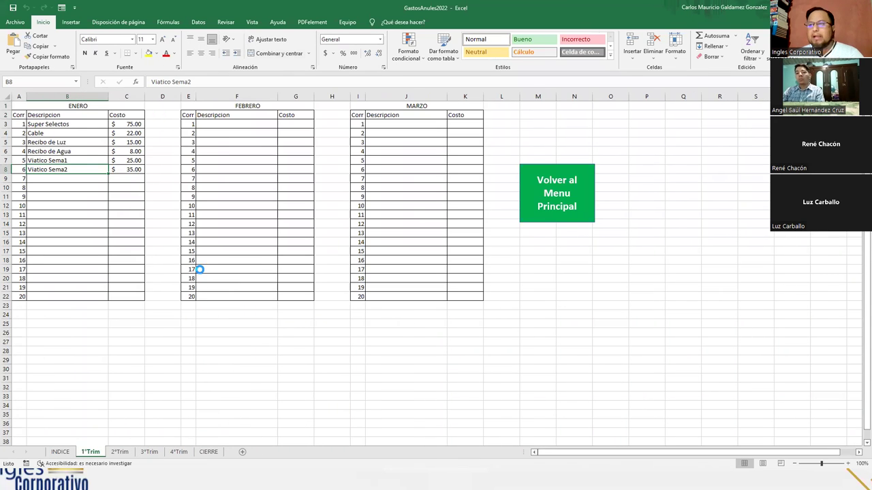
scroll(202, 292, "up", 3)
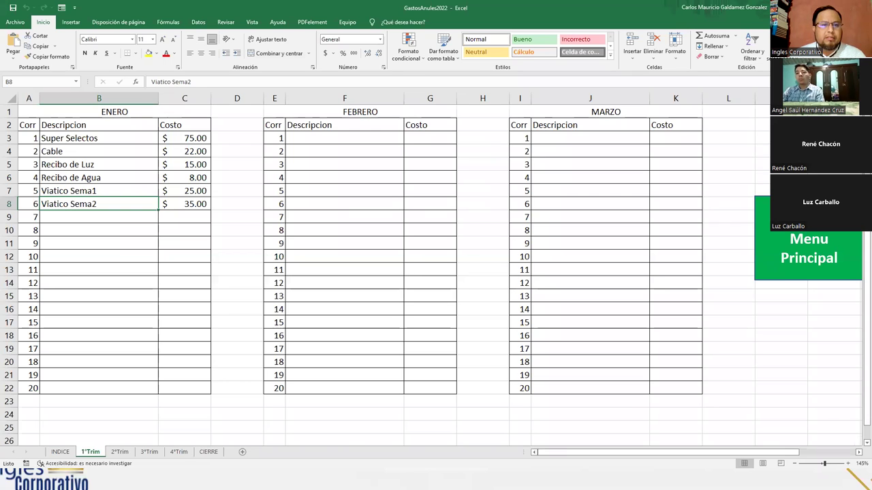
key("alt+Tab")
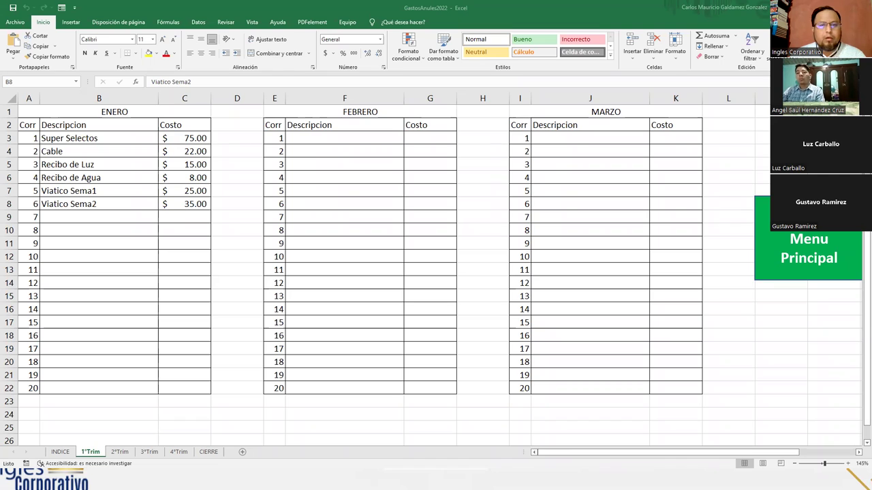
left_click(120, 247)
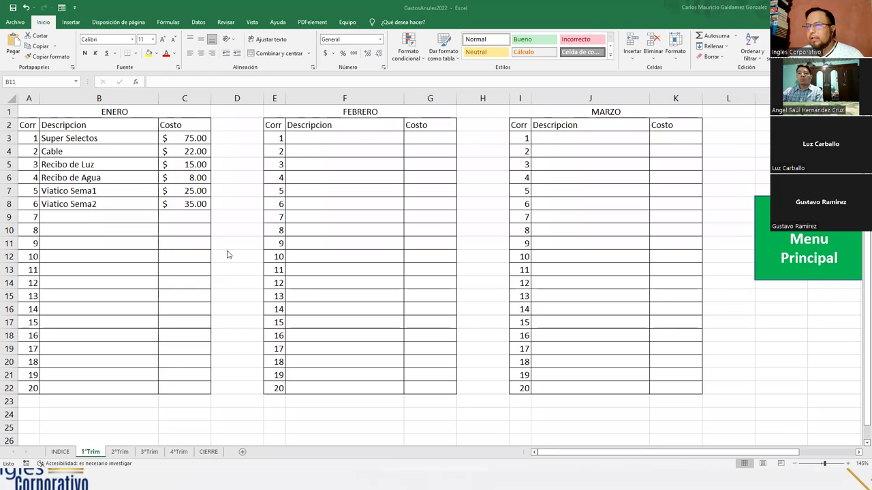
Create a new blank workbook, Libro1, and zoom in on its empty Hoja1
left_click(15, 22)
left_click(21, 65)
left_click(145, 113)
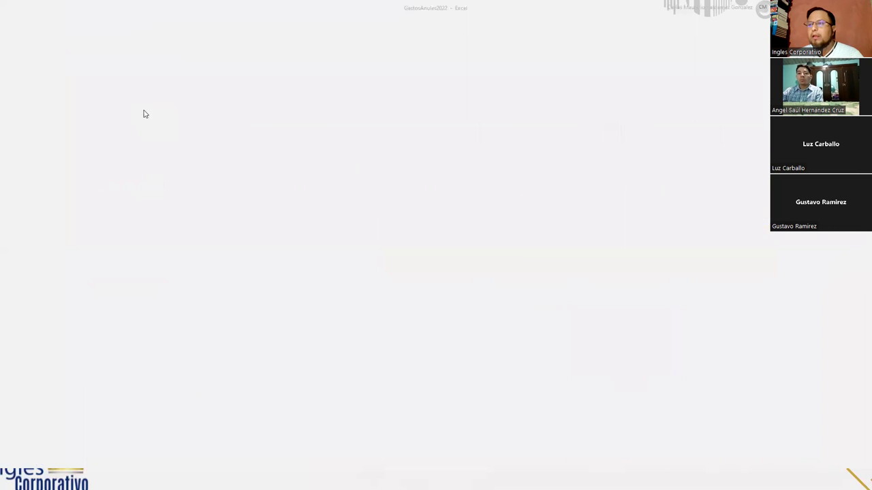
scroll(265, 267, "up", 5, "ctrl")
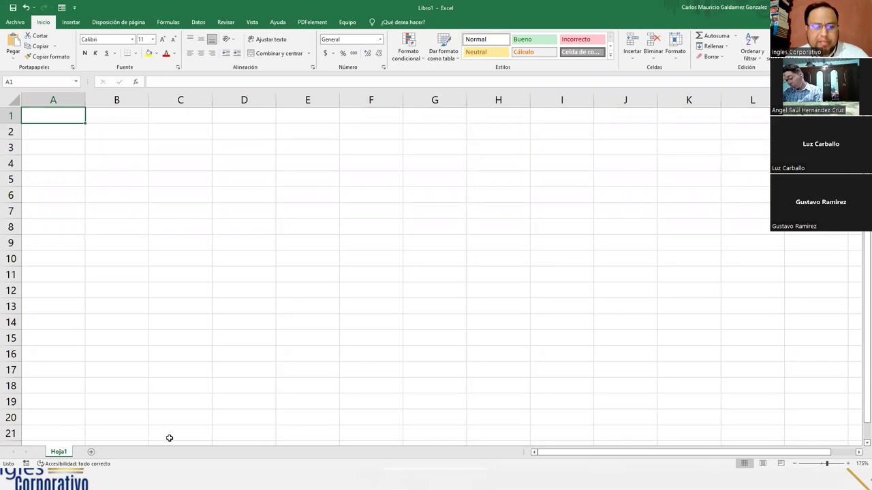
Enter the headers Nombres, Apellidos, Grado and Sección in A1:D1
type("Nombres")
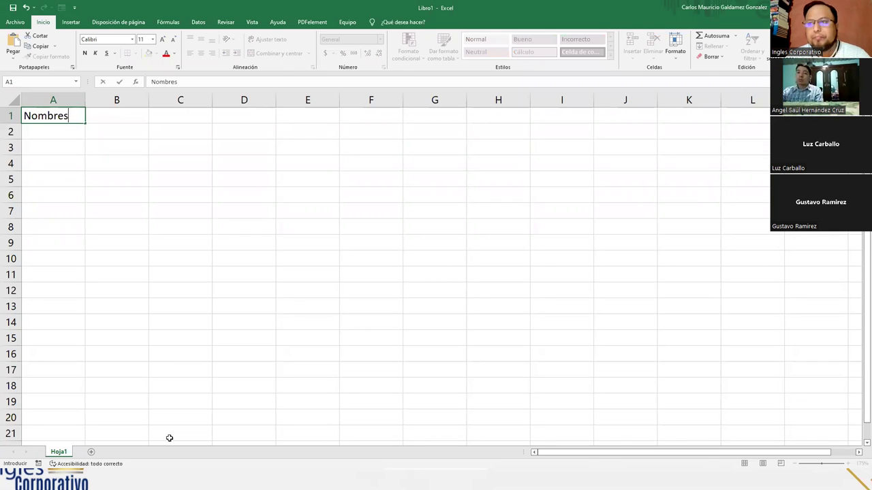
key("Tab")
type("Ape")
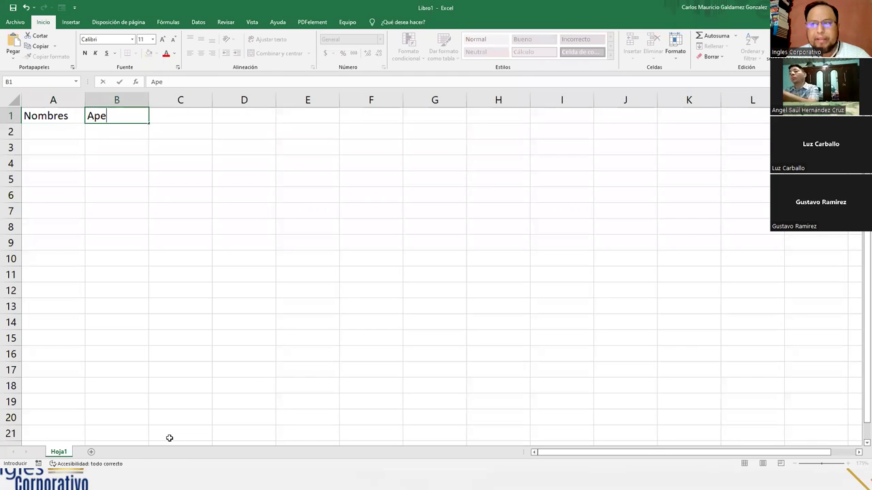
type("llidos")
key("Tab")
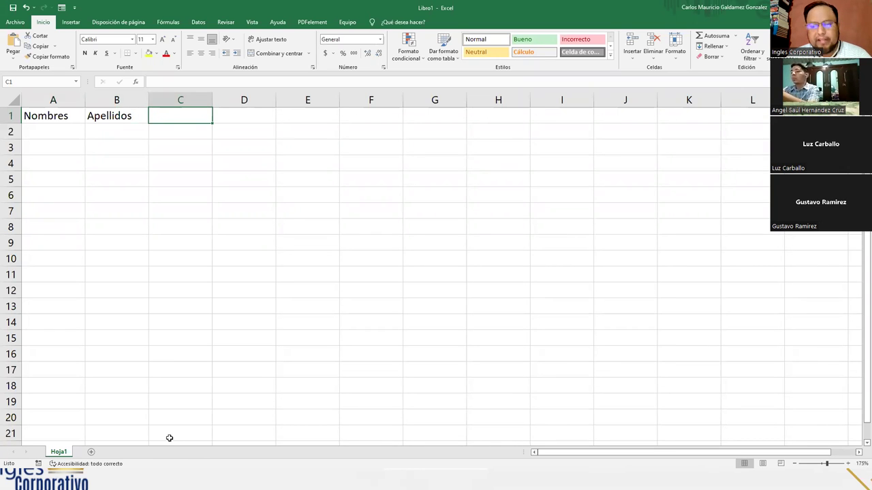
type("Grado")
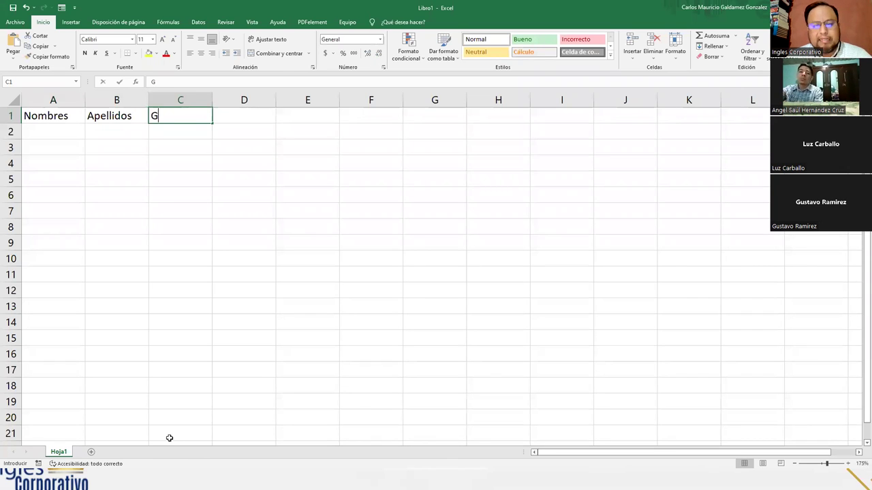
key("Tab")
type("Sección")
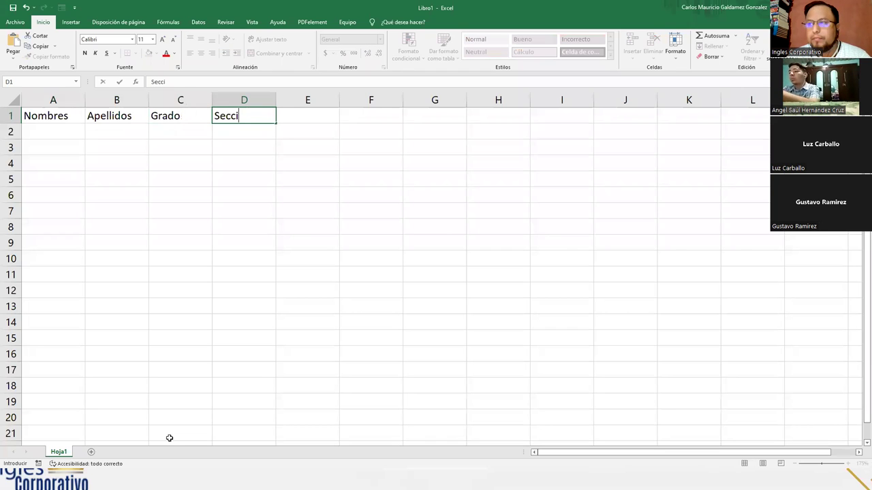
key("Tab")
Add the headers Nota 1, Nota 2 and P.O. in E1:G1, then select G1
type("Nota")
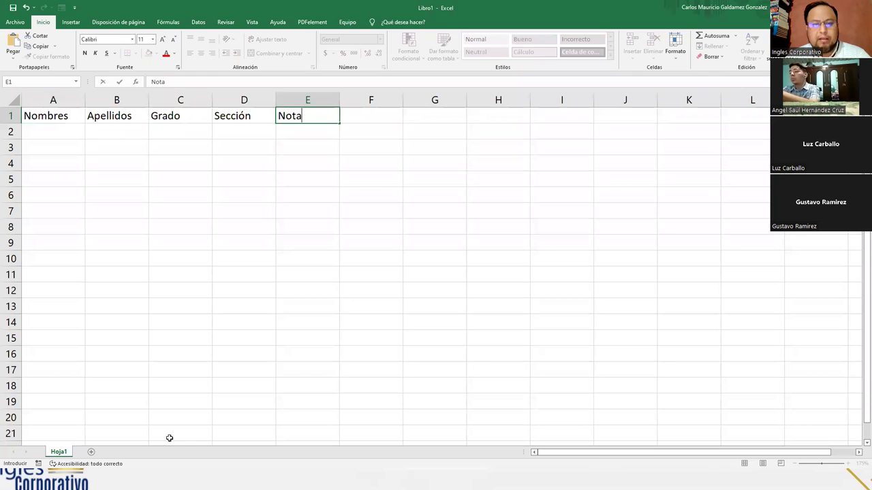
type(" 1")
key("Tab")
type("Nota 2")
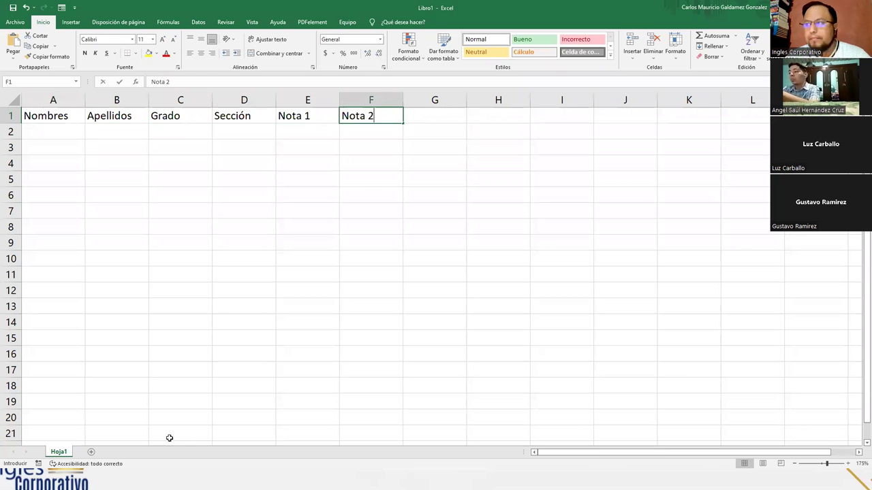
key("Tab")
type("P.")
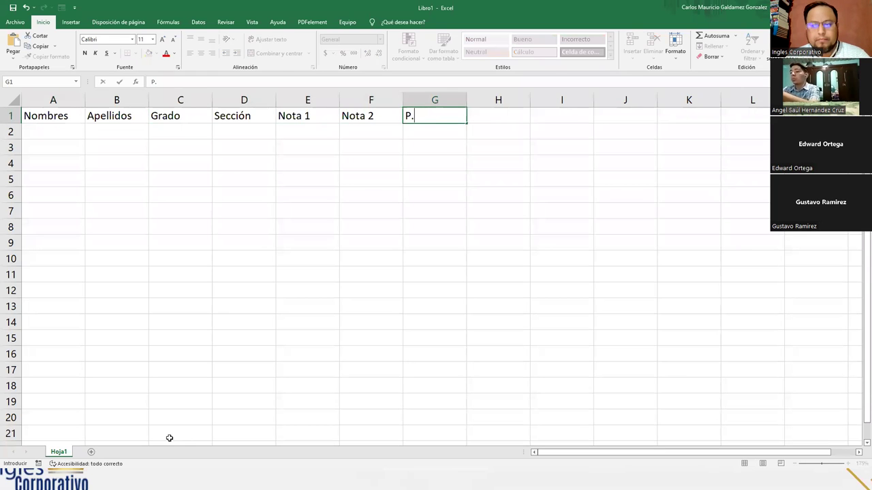
type("O.")
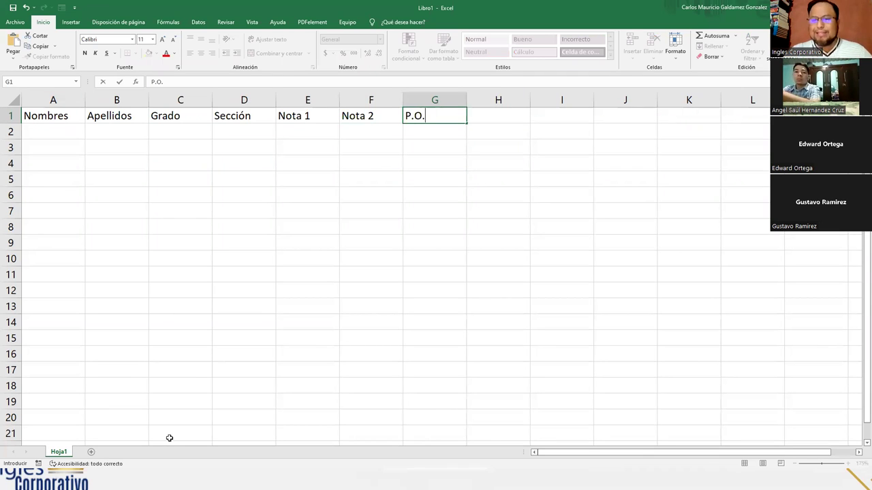
key("Return")
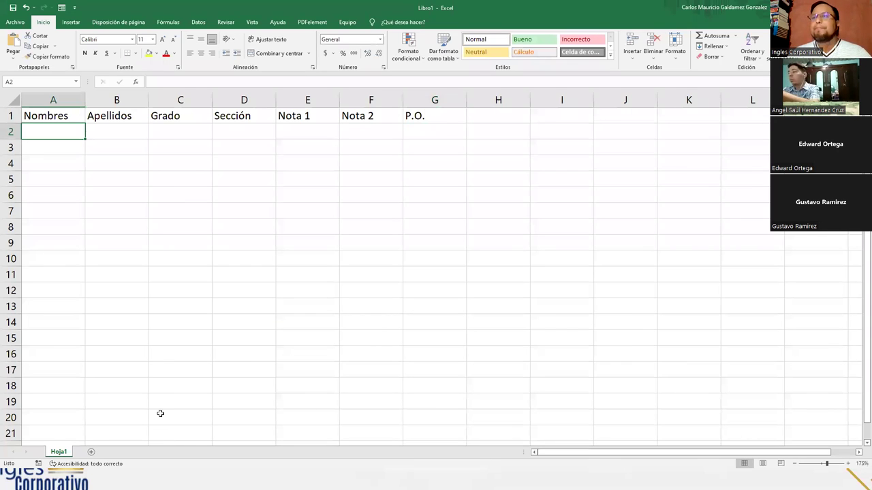
left_click(441, 118)
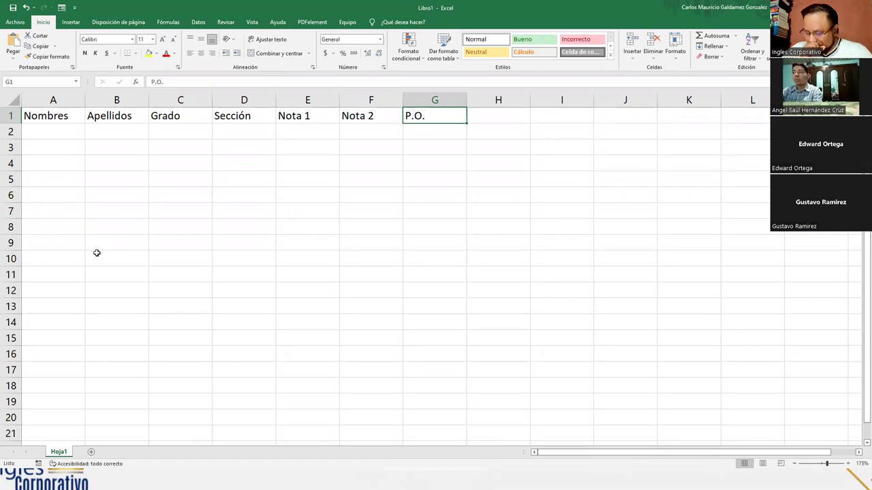
left_click(50, 127)
left_click(52, 112)
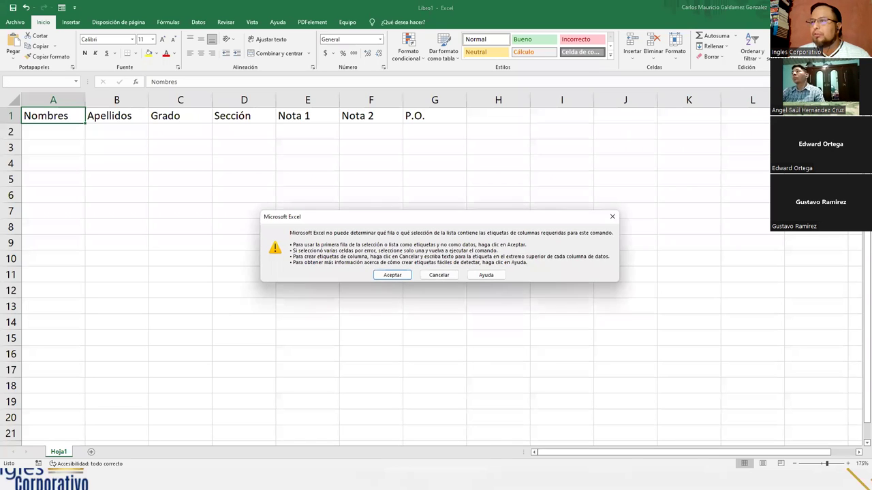
left_click(440, 275)
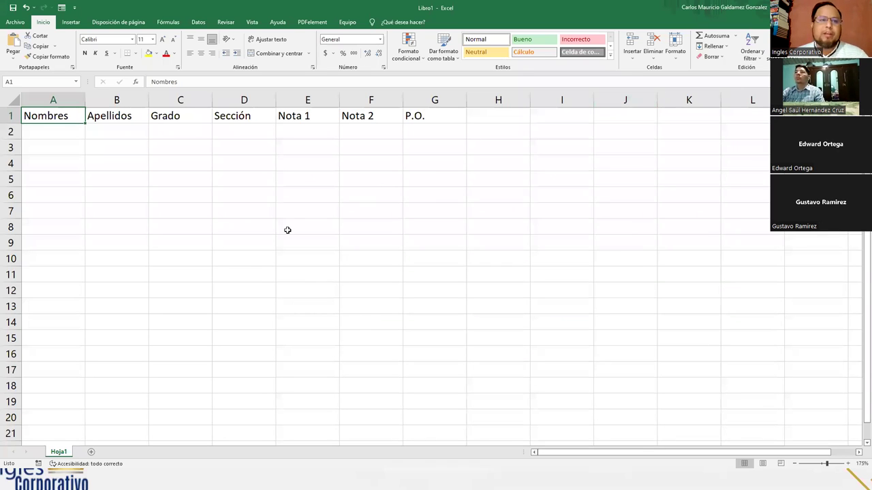
left_click_drag(49, 118, 419, 122)
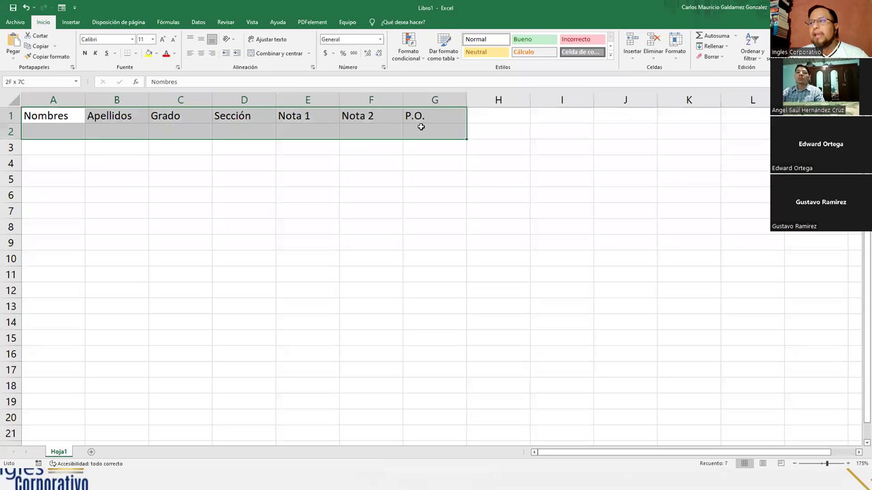
left_click(364, 122)
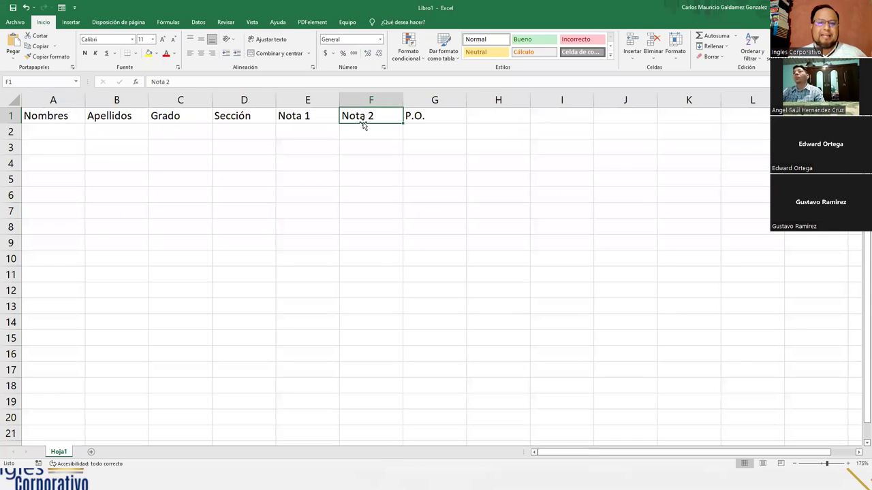
left_click(41, 133)
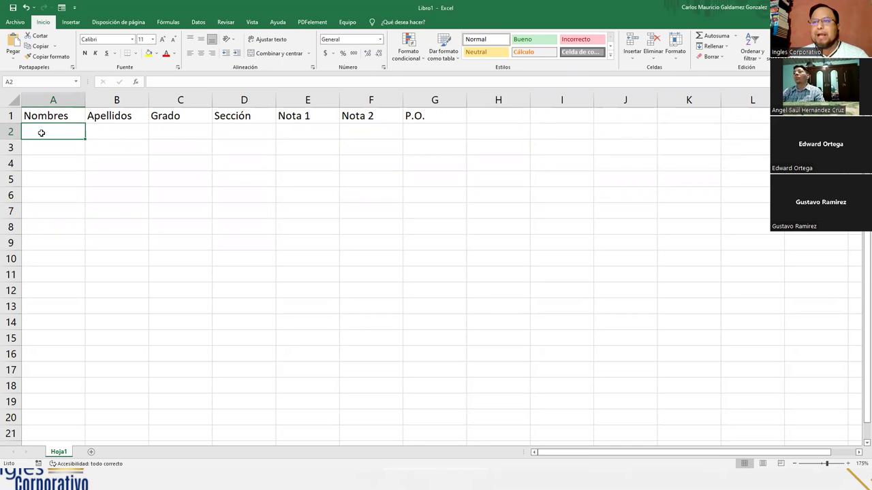
Open Excel Options from Archivo and enlarge the dialog window
left_click(15, 23)
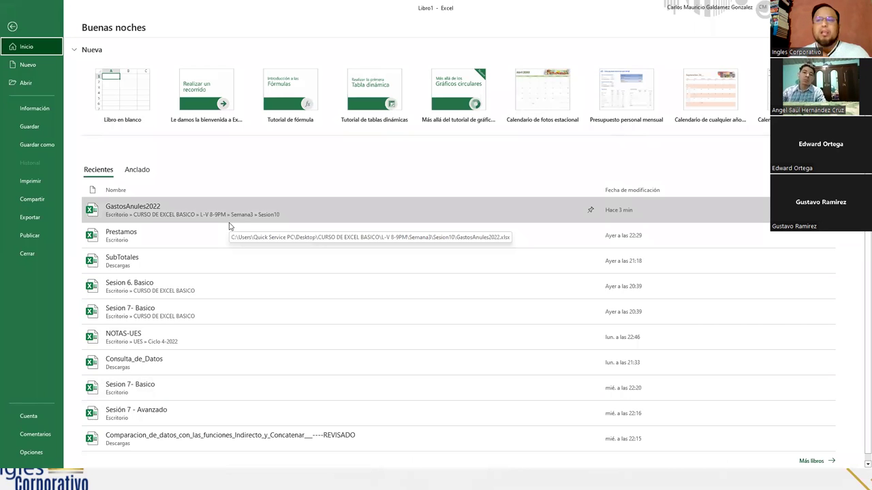
left_click(34, 453)
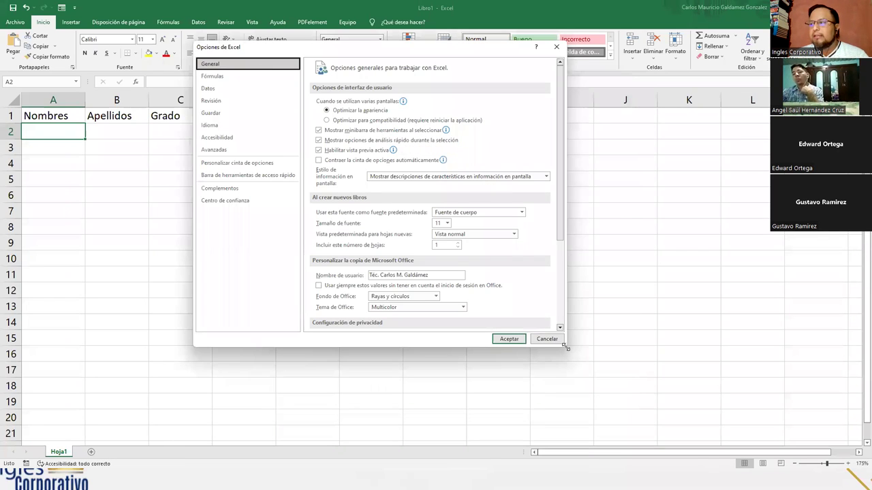
left_click_drag(565, 348, 694, 436)
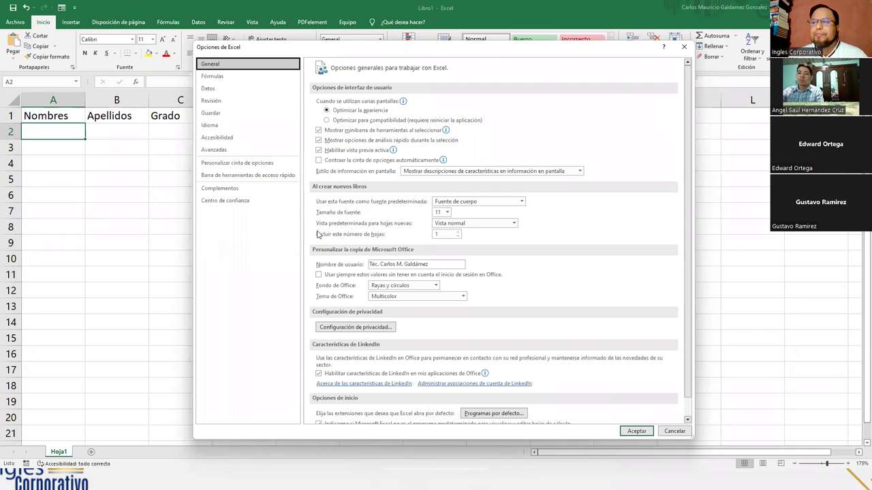
Go to Personalizar cinta de opciones and expand the Comandos disponibles en list
left_click(224, 165)
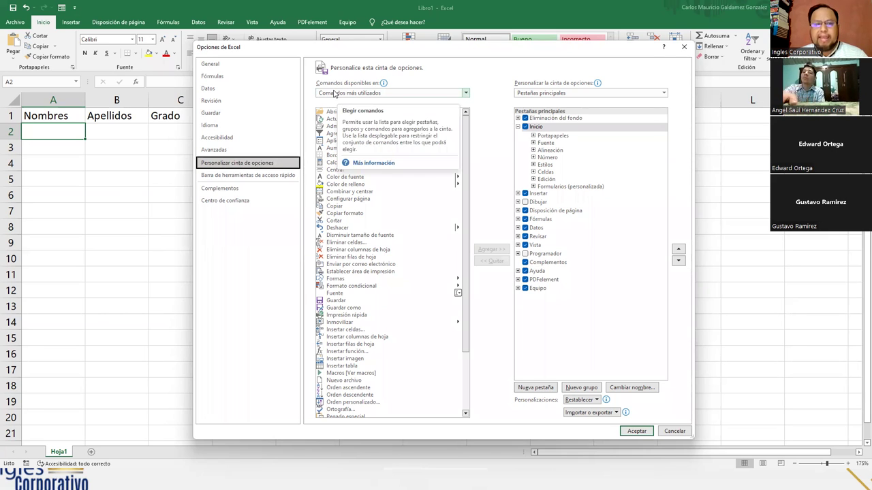
left_click(466, 95)
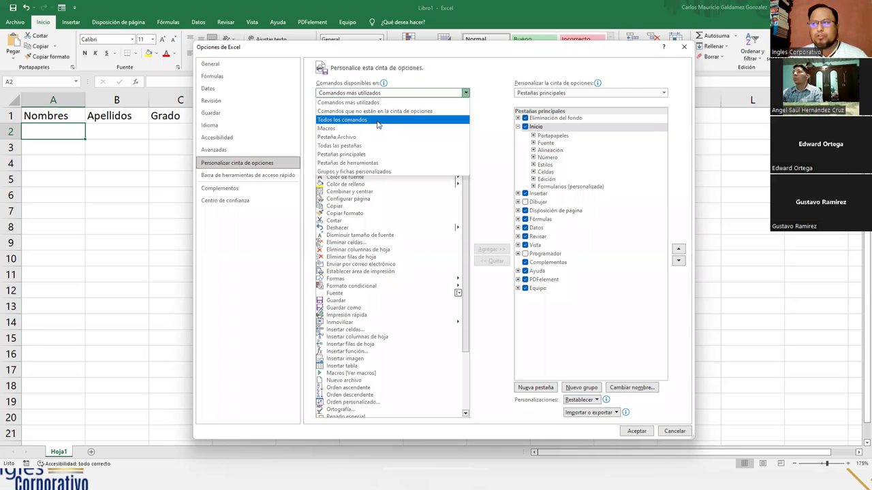
Set Comandos disponibles to Todos los comandos, then locate and select Formulario... in the list
left_click(378, 120)
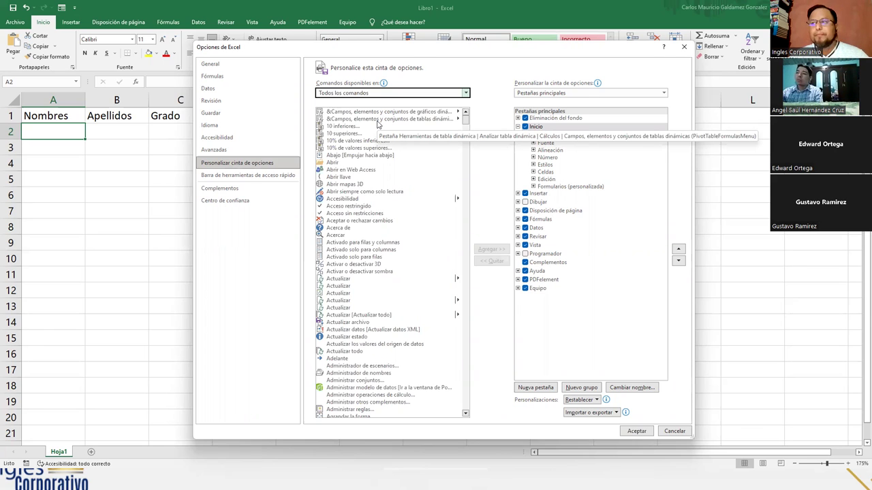
left_click_drag(468, 121, 493, 110)
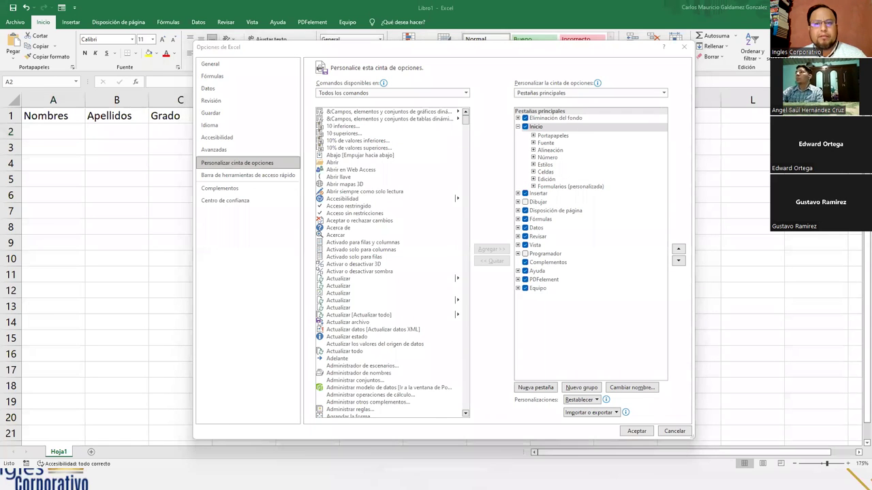
key("alt+Tab")
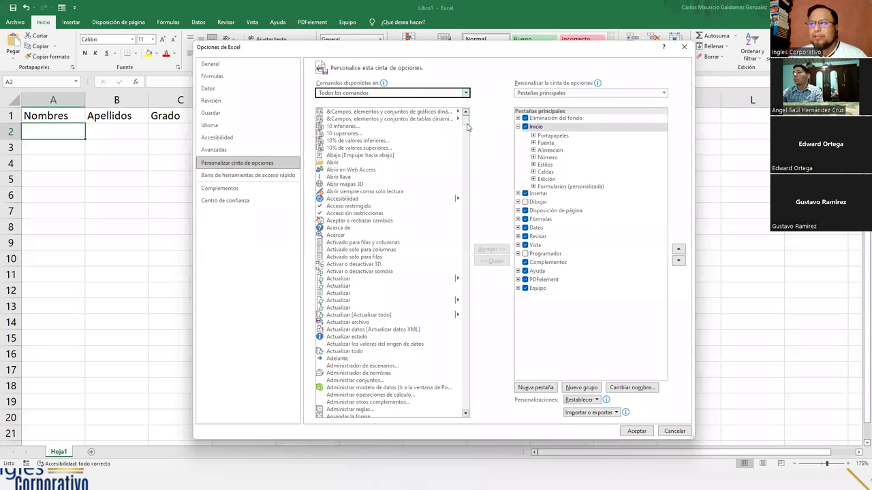
left_click(355, 279)
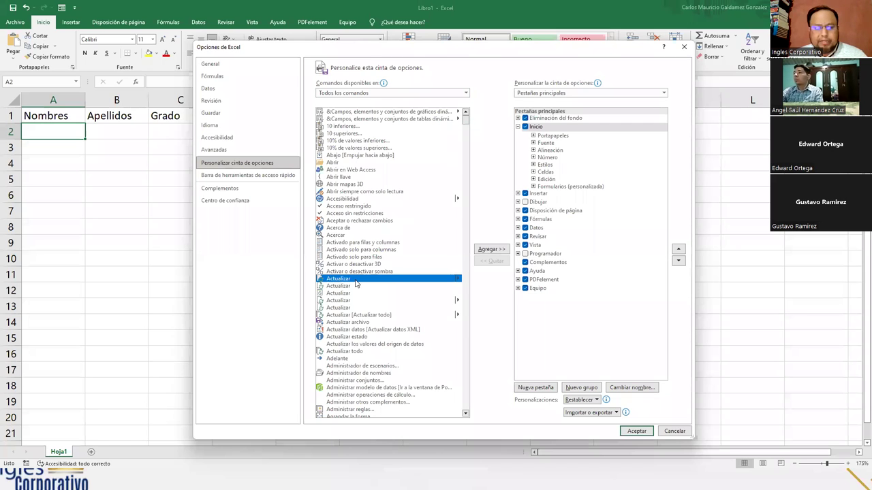
key("f")
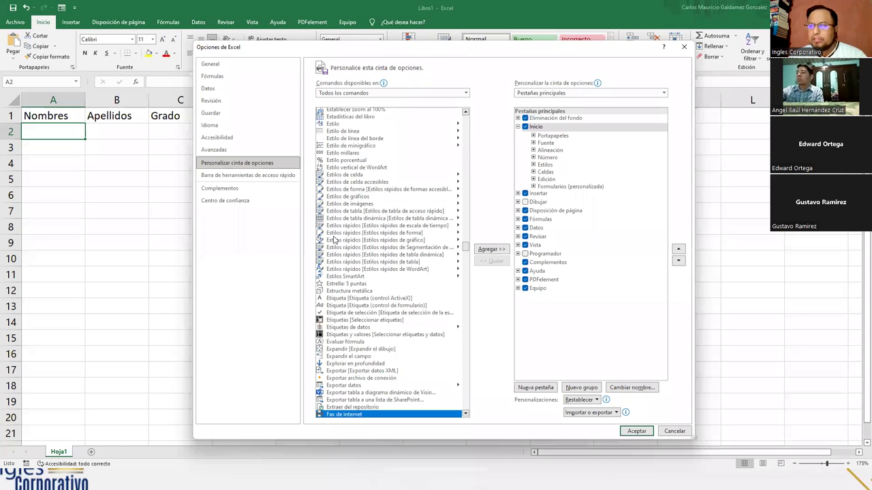
left_click(334, 240)
key("f")
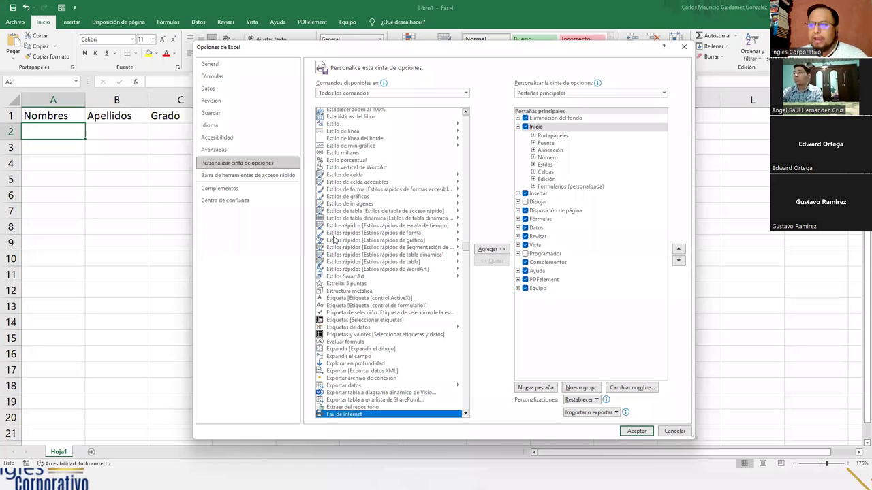
left_click(466, 413)
left_click_drag(466, 415, 466, 417)
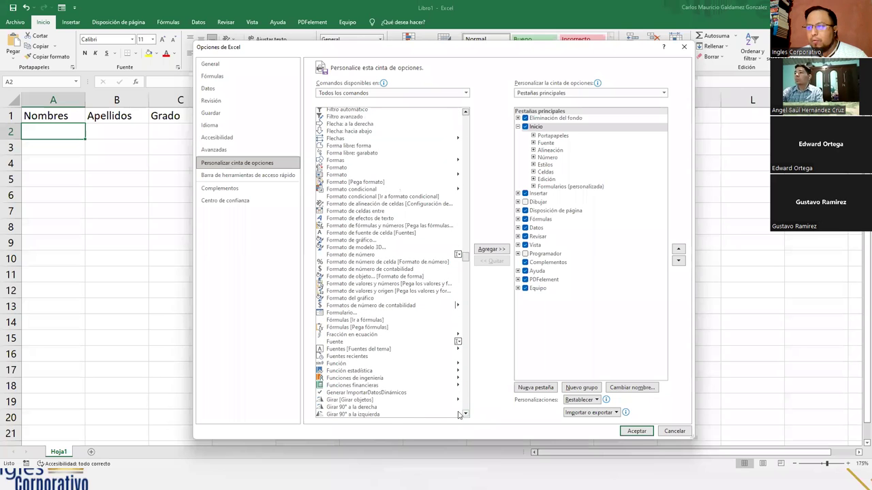
left_click(340, 312)
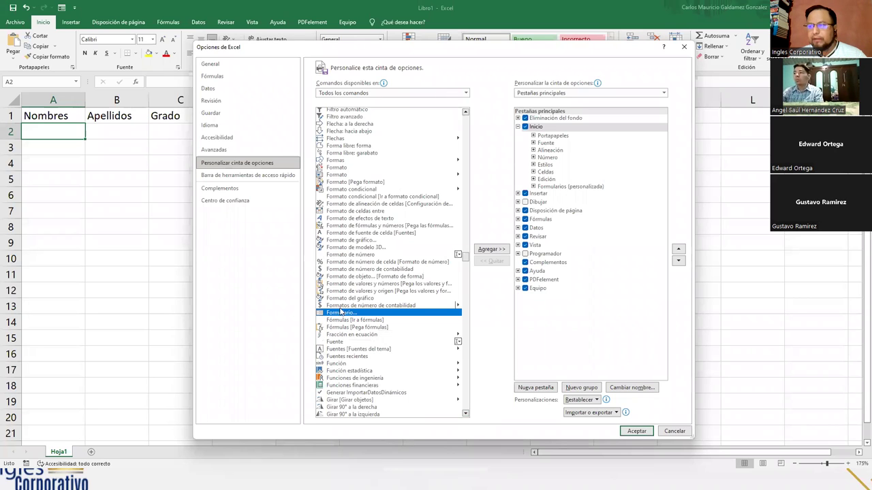
Remove the Formulario command from the custom Formularios group under Inicio
left_click(338, 320)
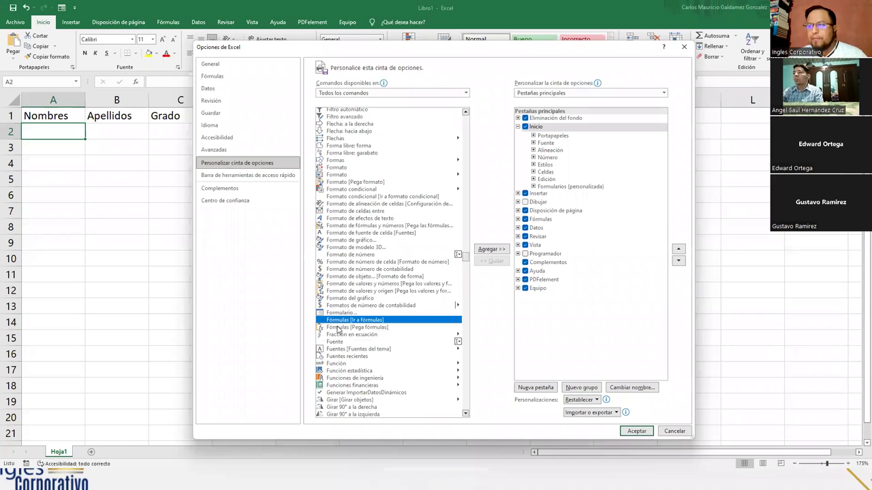
left_click(339, 328)
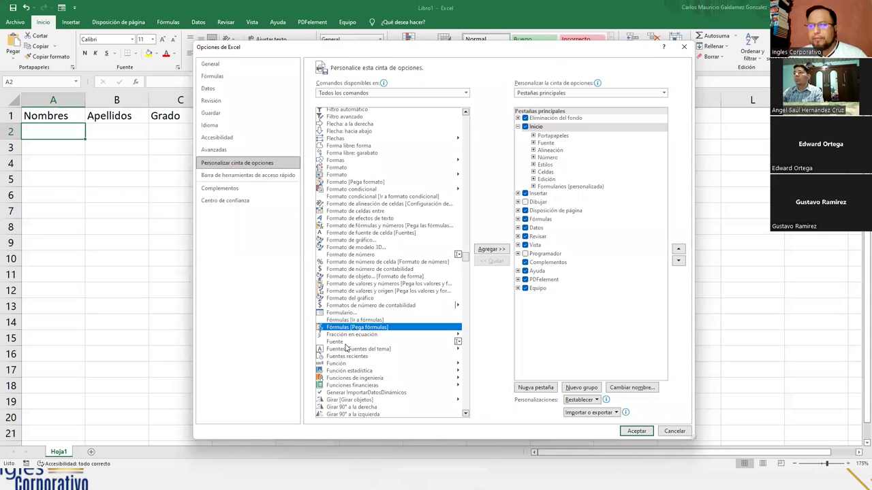
left_click(342, 315)
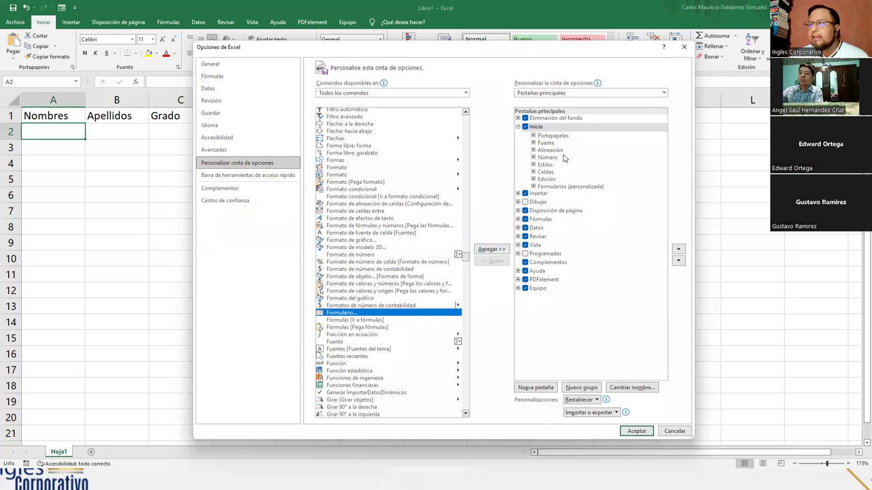
left_click(538, 129)
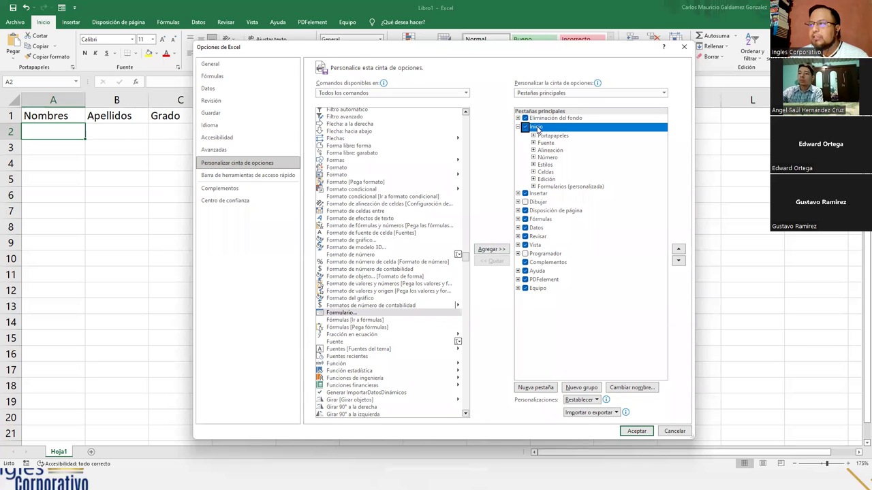
left_click(561, 186)
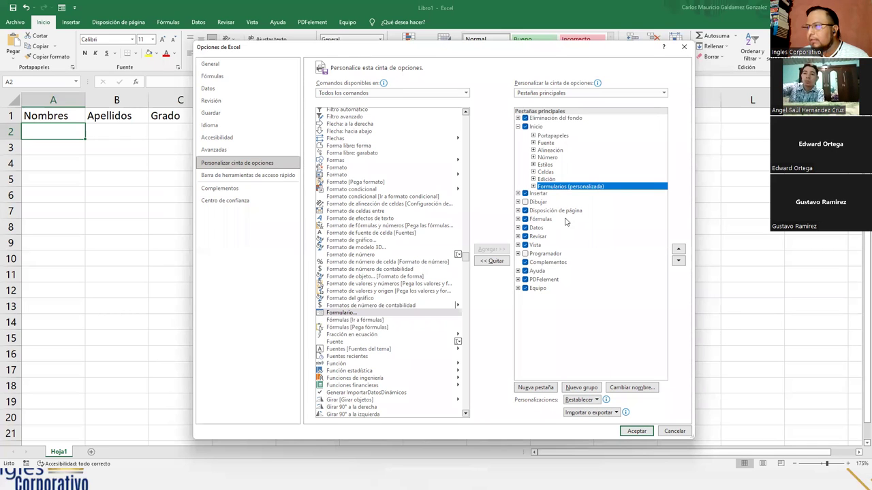
left_click(533, 185)
left_click(557, 194)
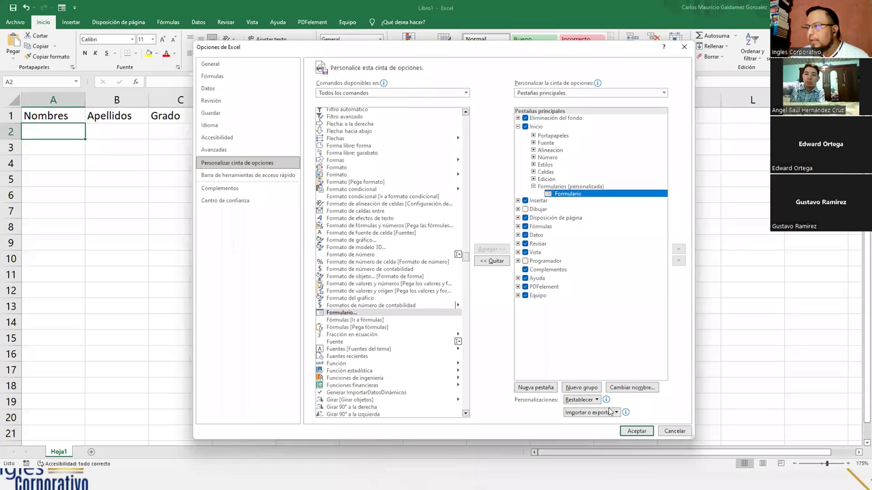
left_click(490, 261)
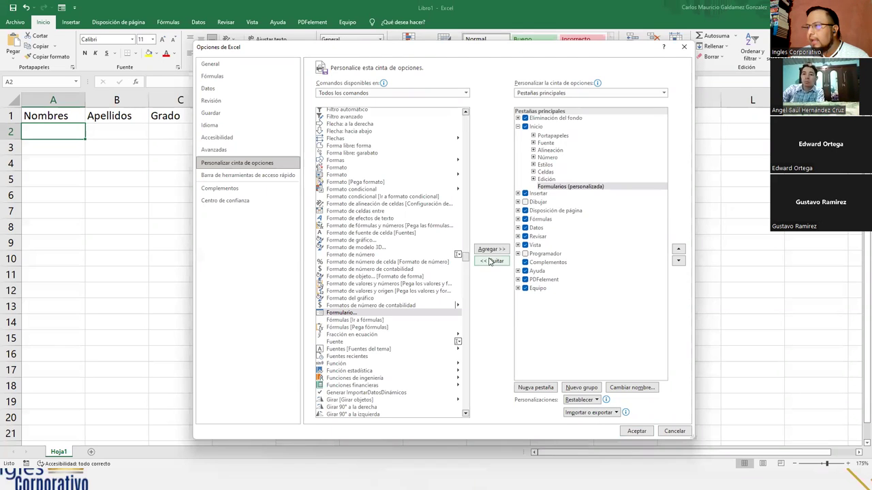
Delete the Formularios custom group, then reselect Formulario and the Inicio tab
right_click(569, 188)
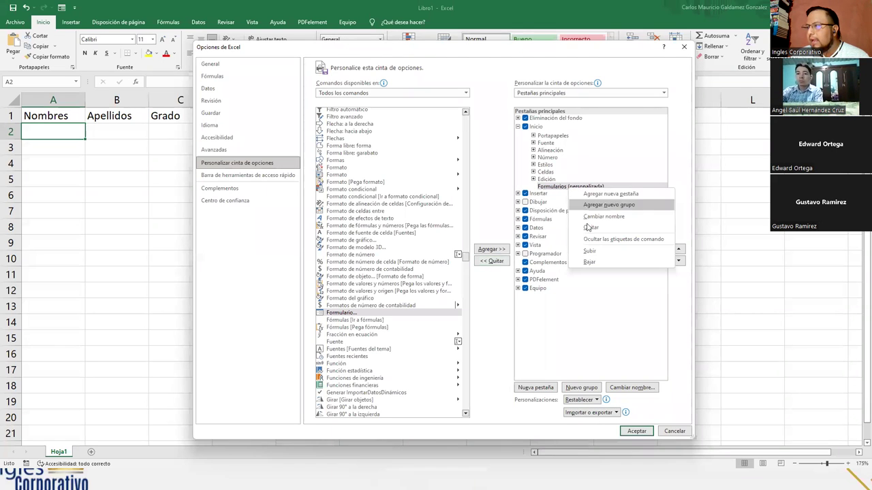
left_click(584, 225)
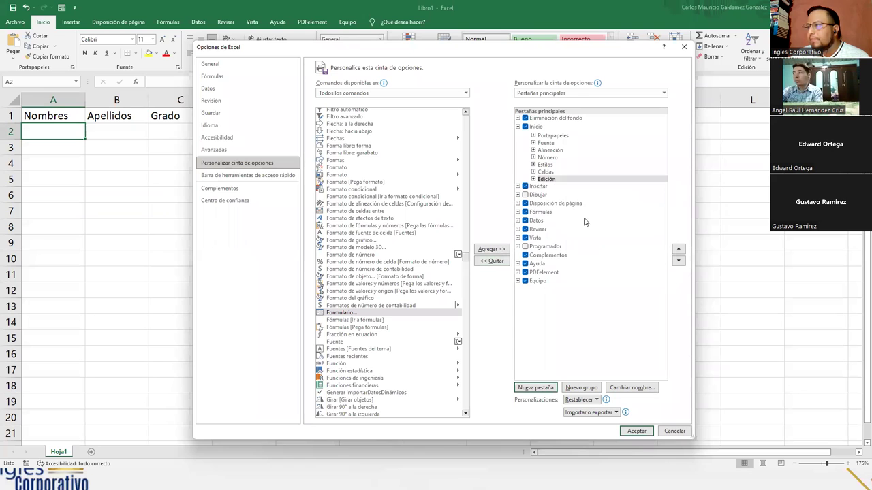
left_click(538, 128)
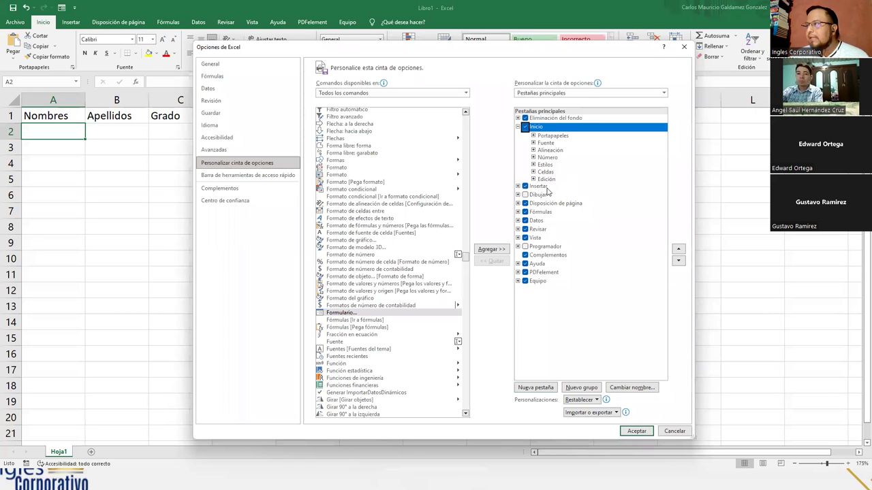
left_click(354, 314)
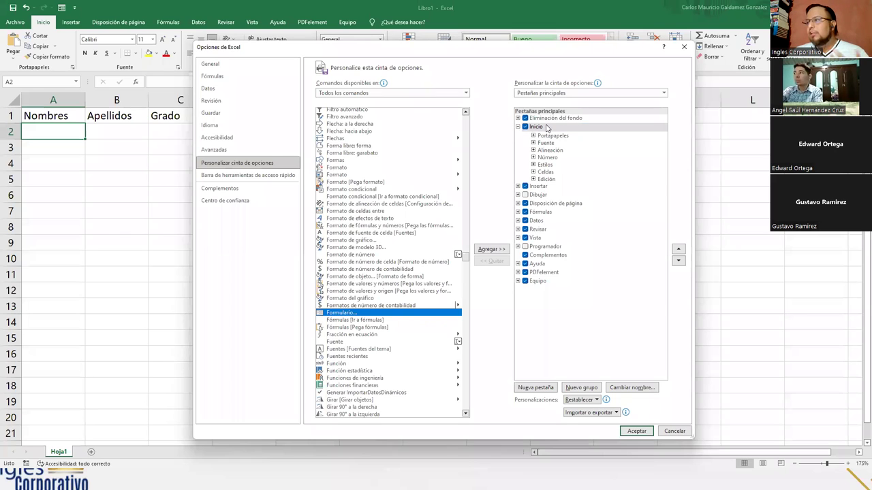
left_click(547, 128)
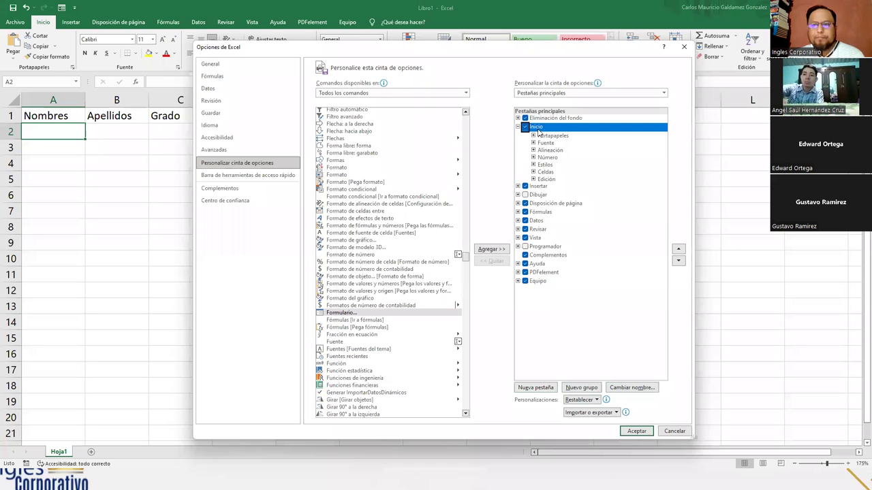
Create a new custom group under Inicio and rename it PRO
left_click(581, 387)
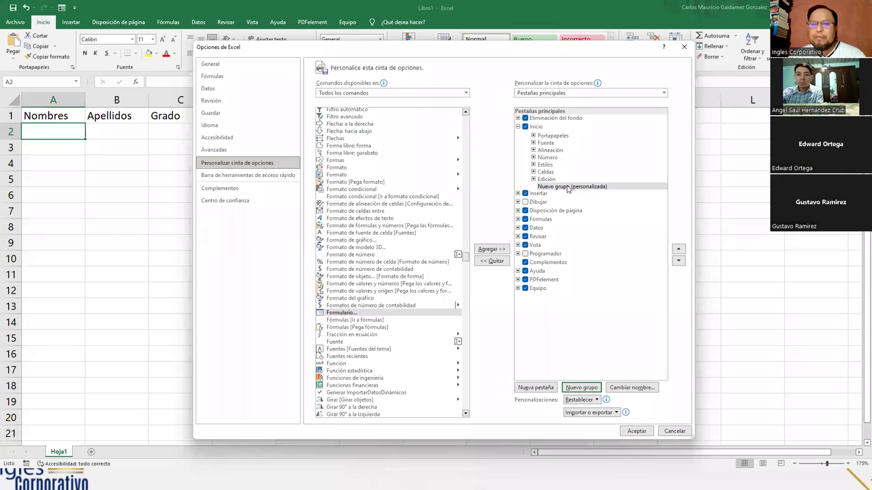
left_click(567, 187)
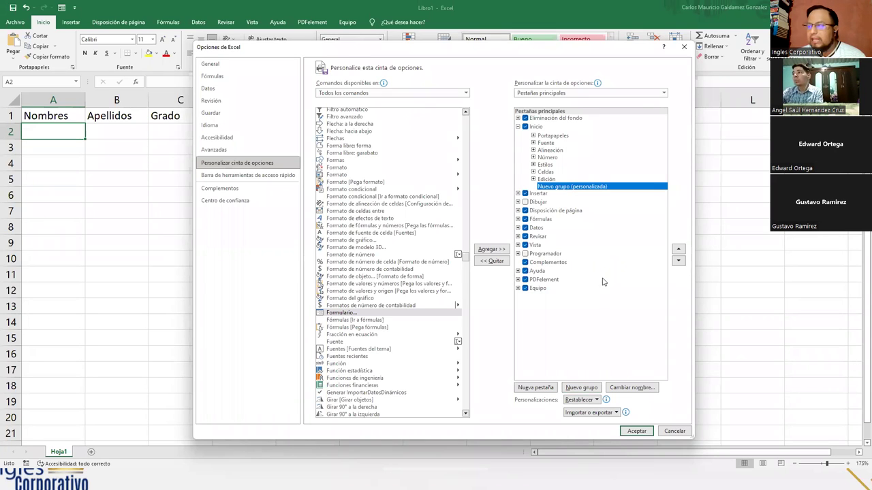
left_click(627, 387)
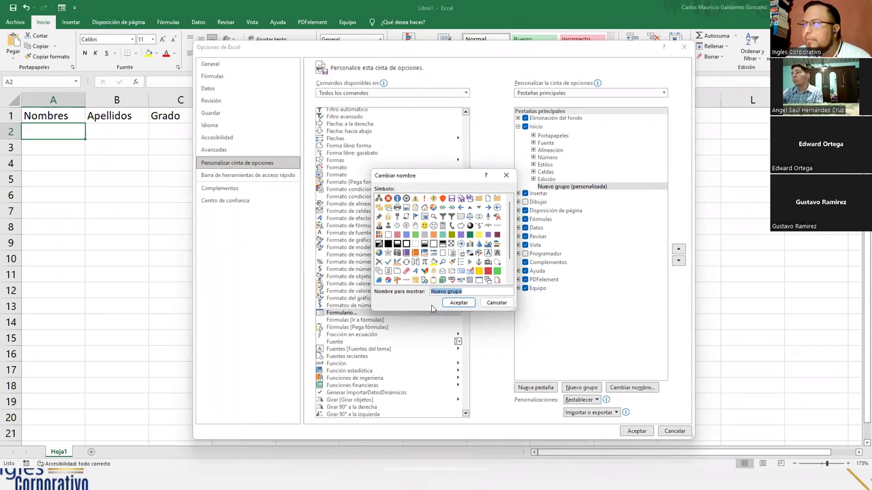
type("PRO")
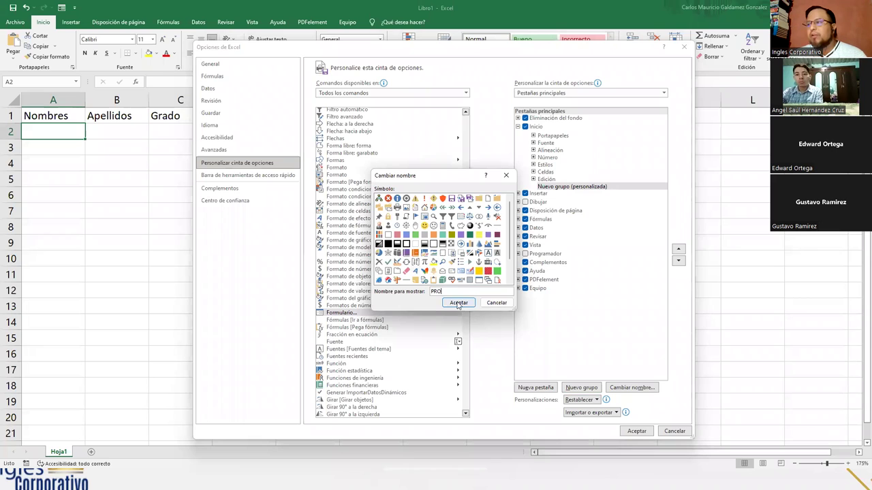
left_click(459, 303)
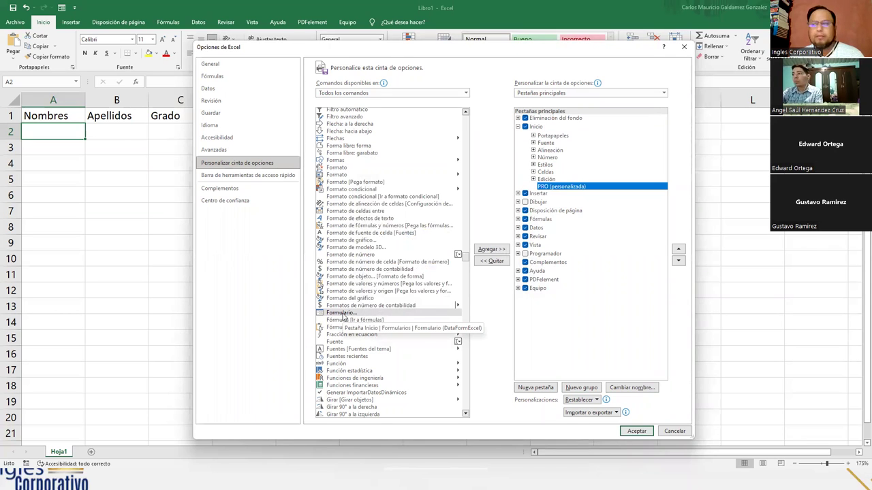
Add Formulario... to the PRO (personalizada) group and apply the changes with Aceptar
left_click(344, 314)
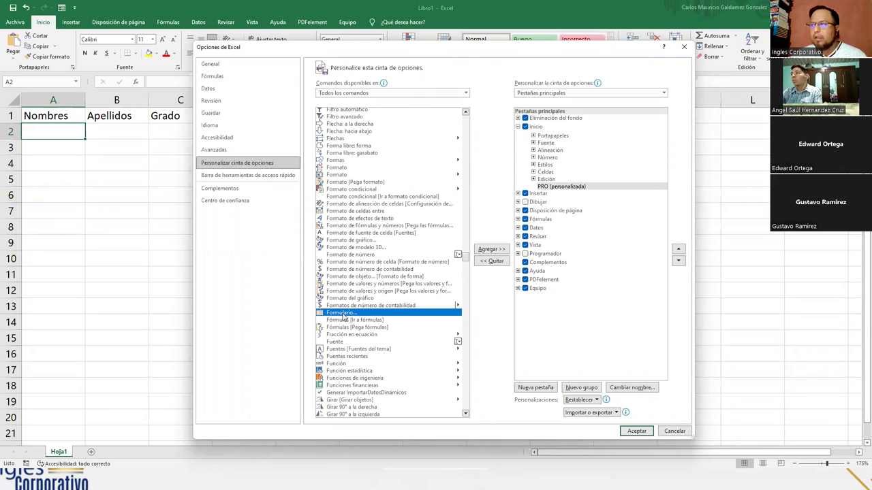
left_click(555, 190)
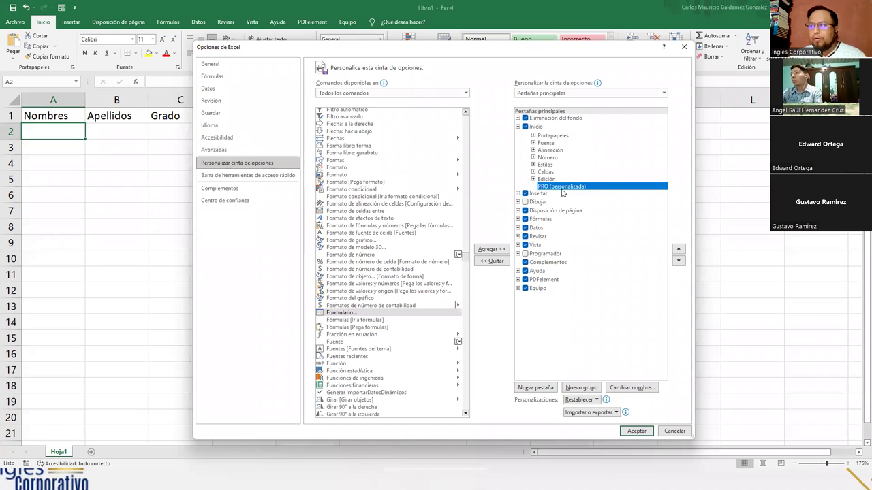
left_click(334, 316)
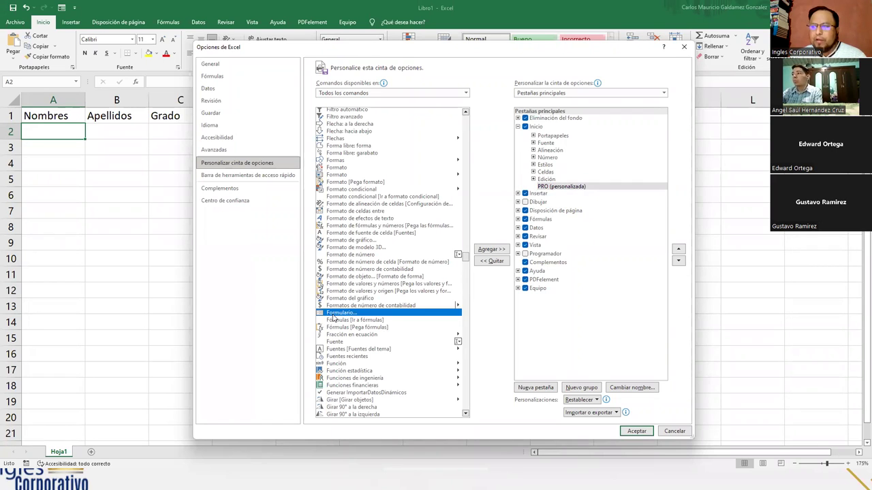
left_click(561, 186)
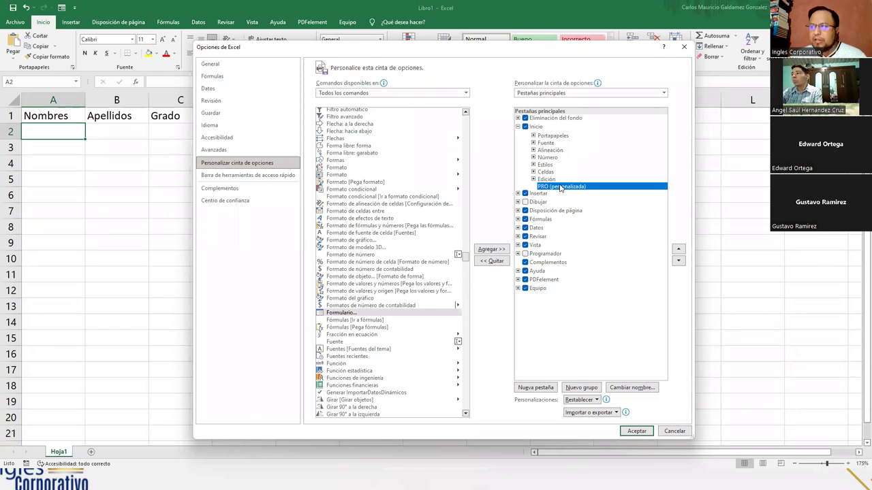
left_click(492, 249)
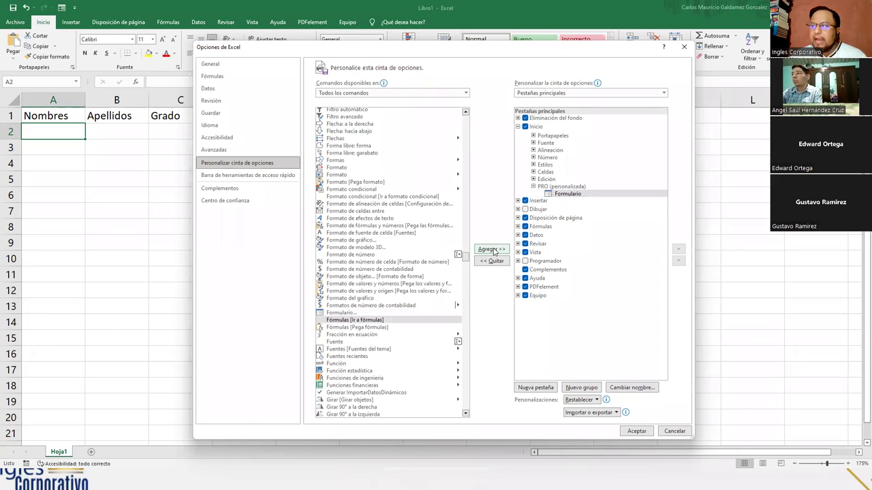
left_click(548, 190)
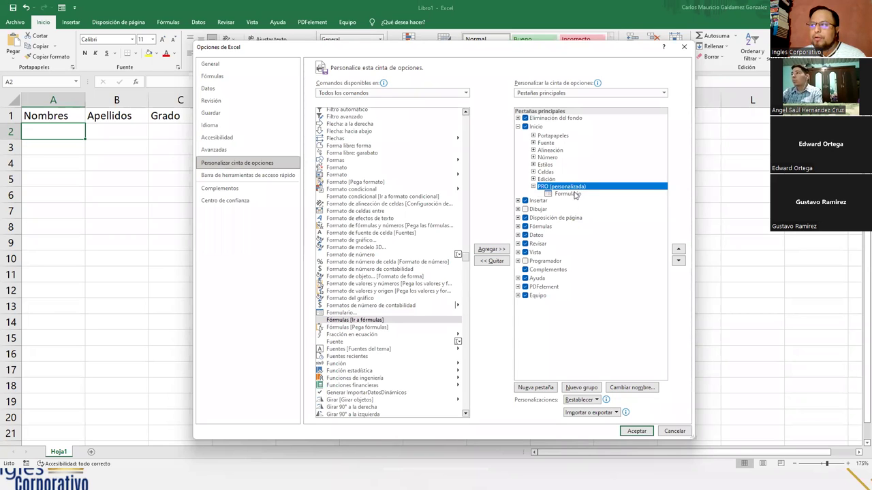
left_click(574, 194)
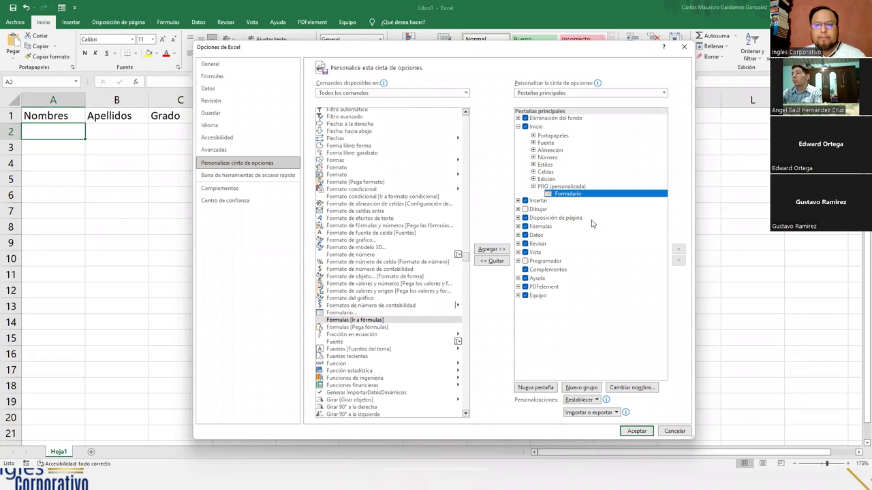
left_click(636, 432)
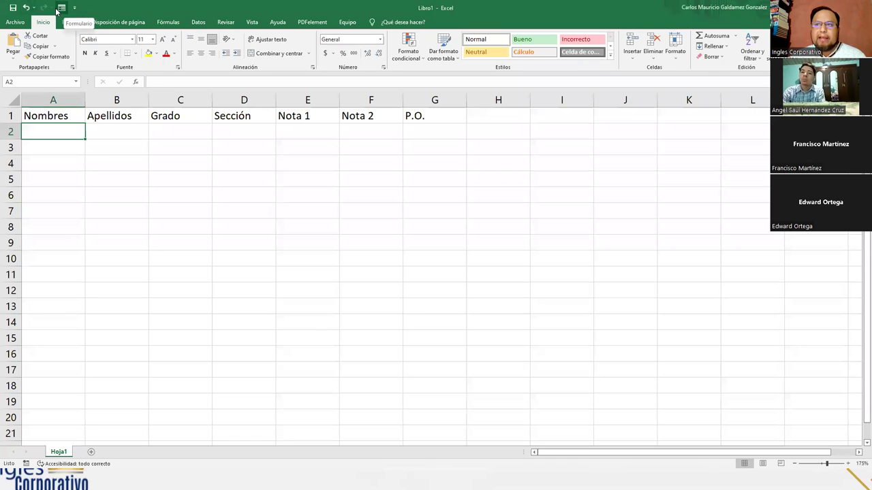
Open Excel Options at the Quick Access Toolbar page and list Todos los comandos
left_click(14, 22)
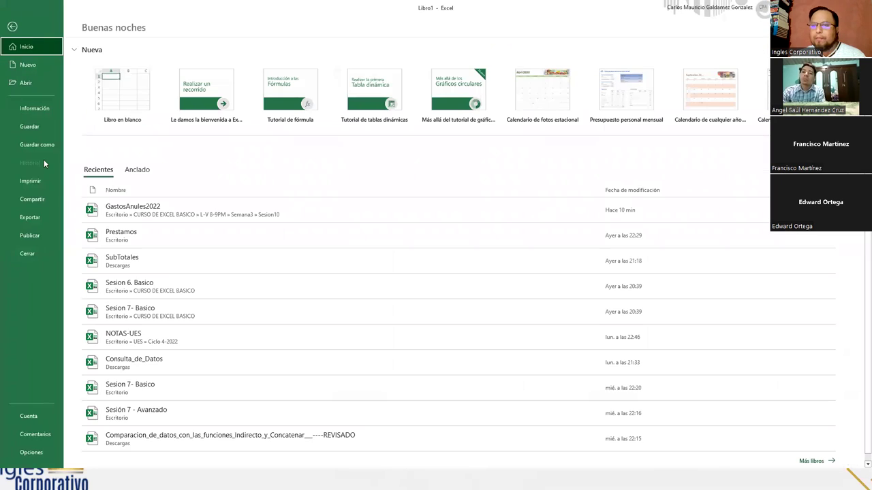
left_click(31, 452)
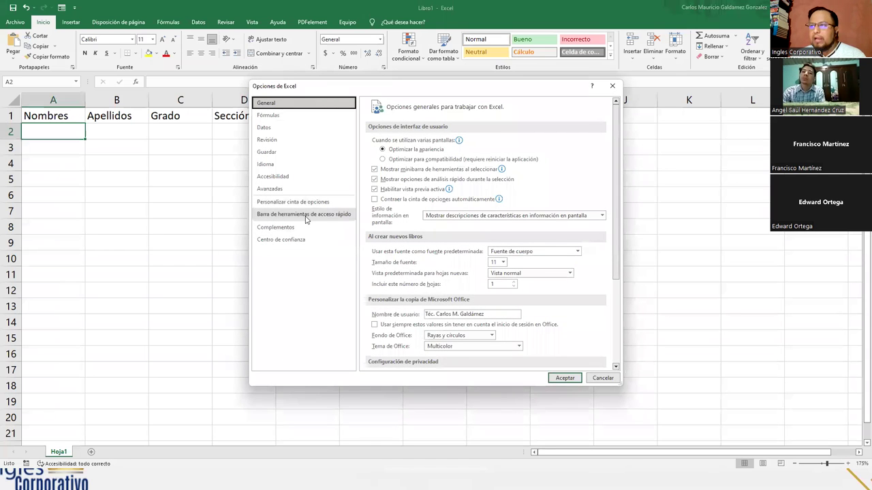
left_click(303, 203)
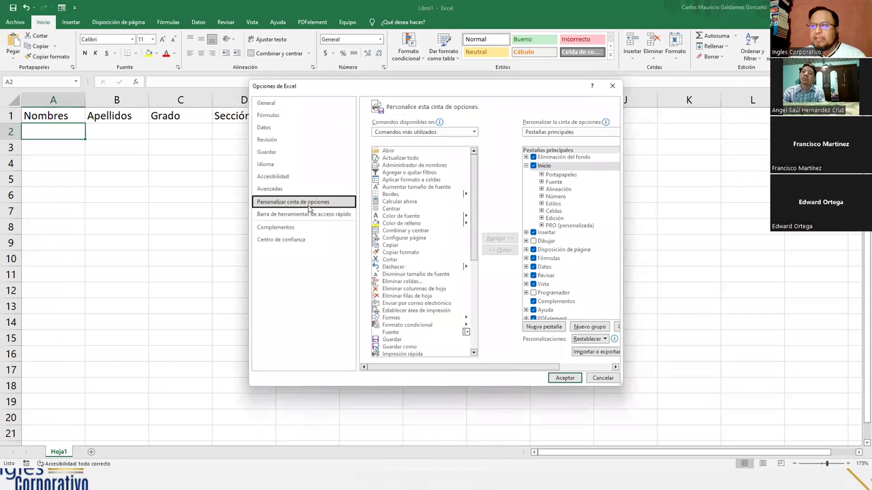
left_click(278, 215)
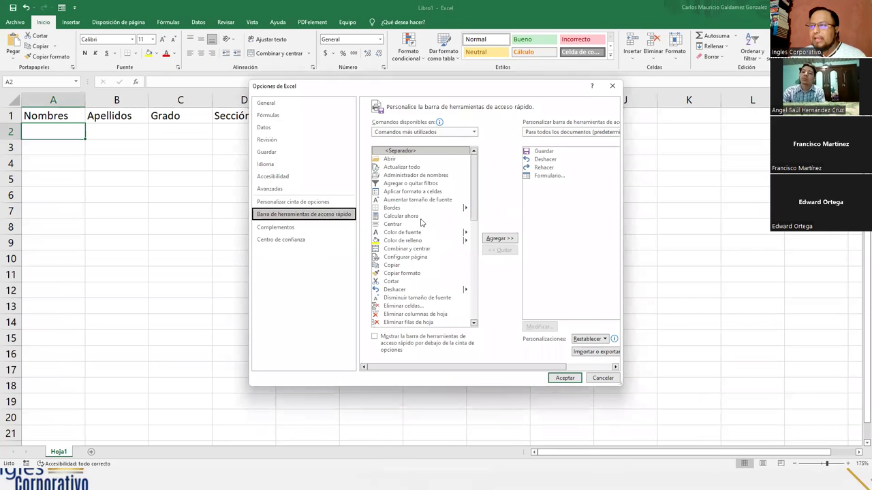
left_click(472, 133)
left_click(472, 133)
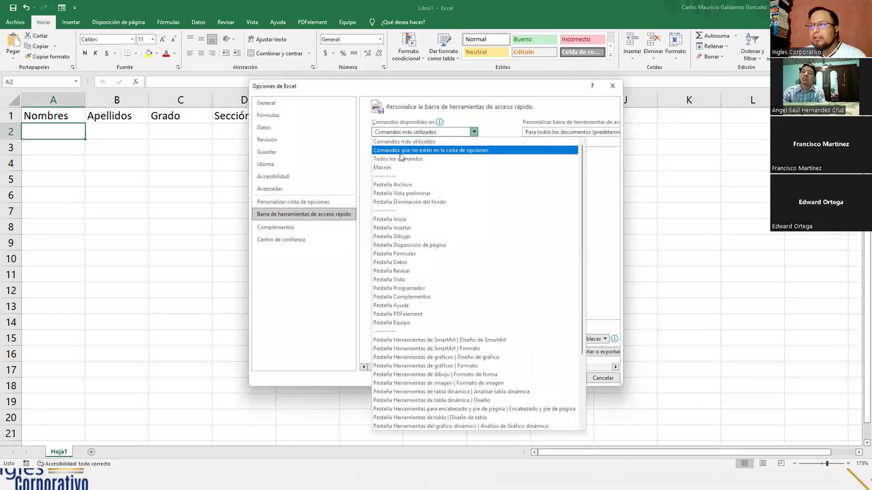
left_click(400, 161)
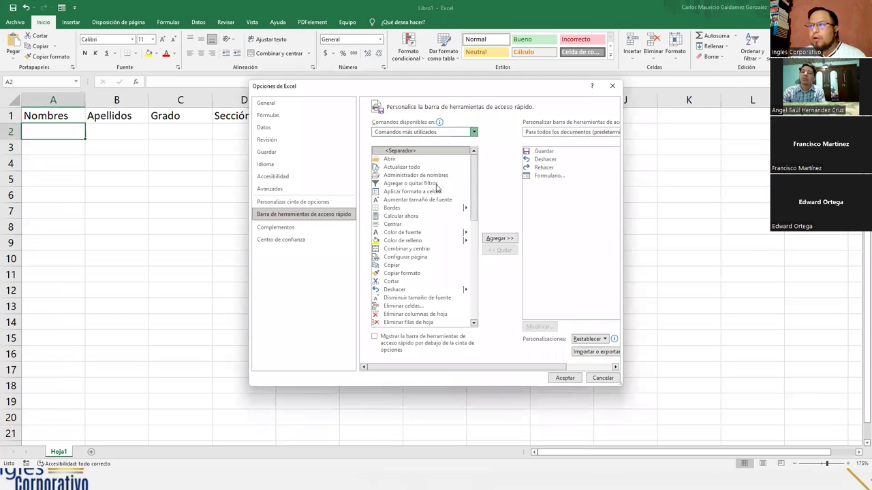
key("Down")
key("Down")
Remove and re-add Formulario... on the quick-access toolbar, then confirm with Aceptar
left_click(407, 249)
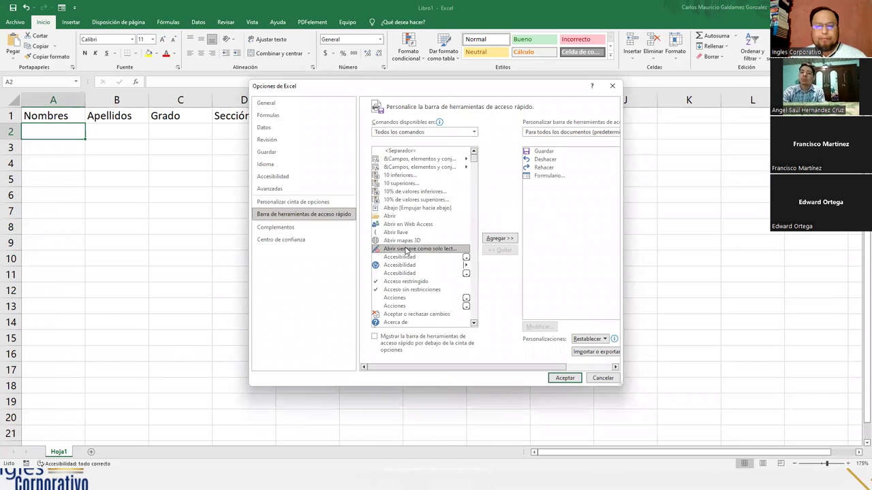
key("f")
scroll(406, 251, "down", 10)
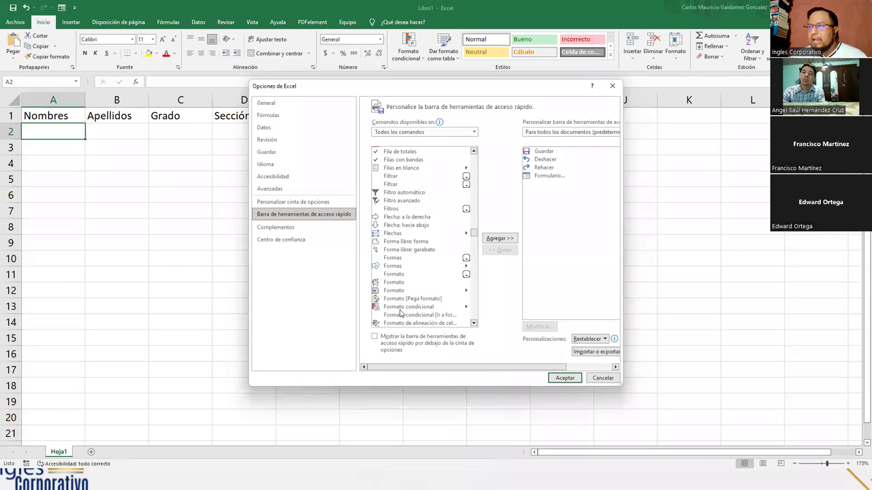
scroll(413, 308, "down", 1)
scroll(413, 308, "down", 5)
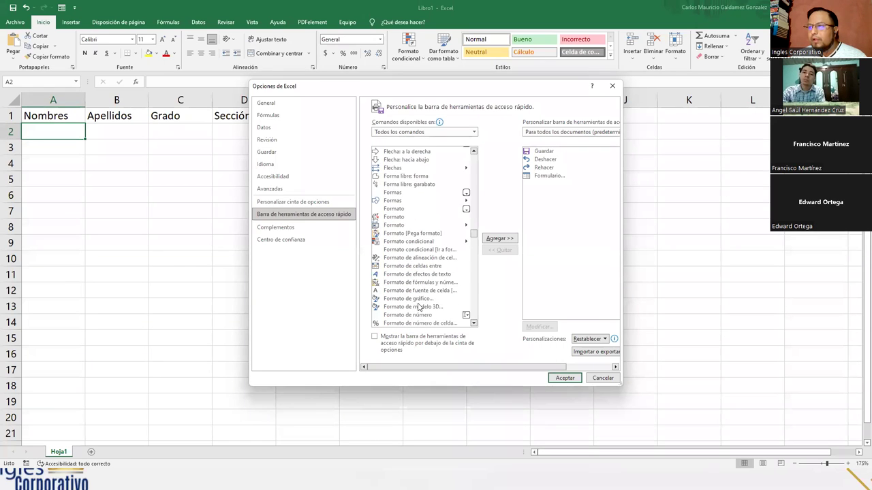
scroll(421, 305, "down", 1)
left_click(403, 296)
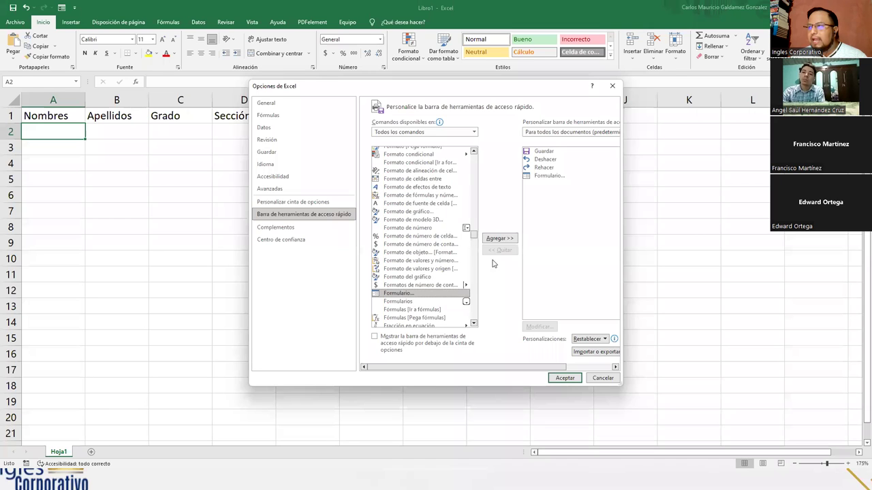
left_click(543, 176)
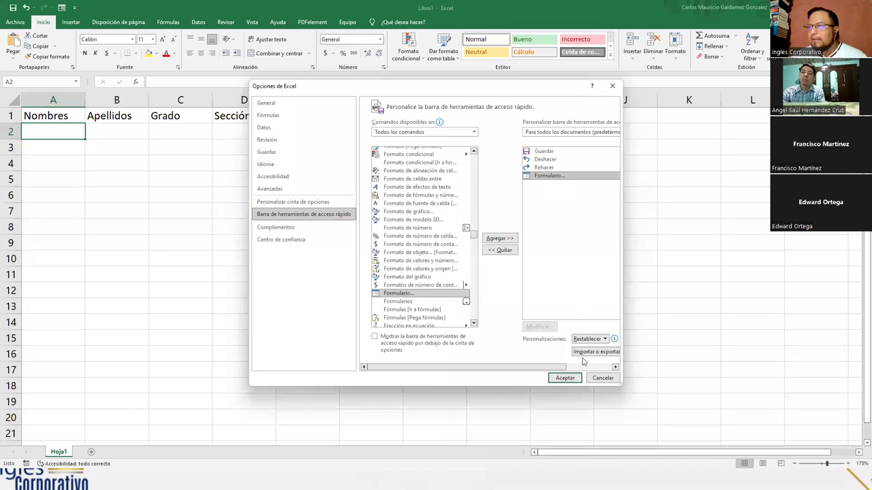
left_click(497, 251)
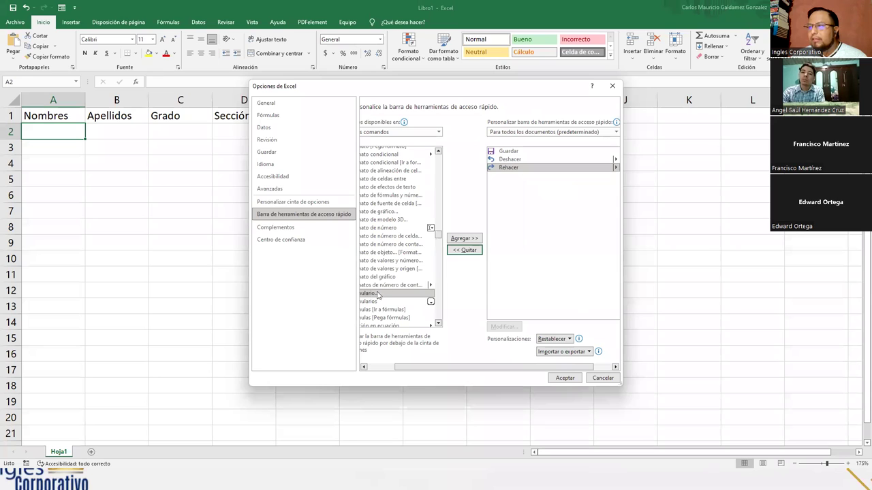
left_click(464, 238)
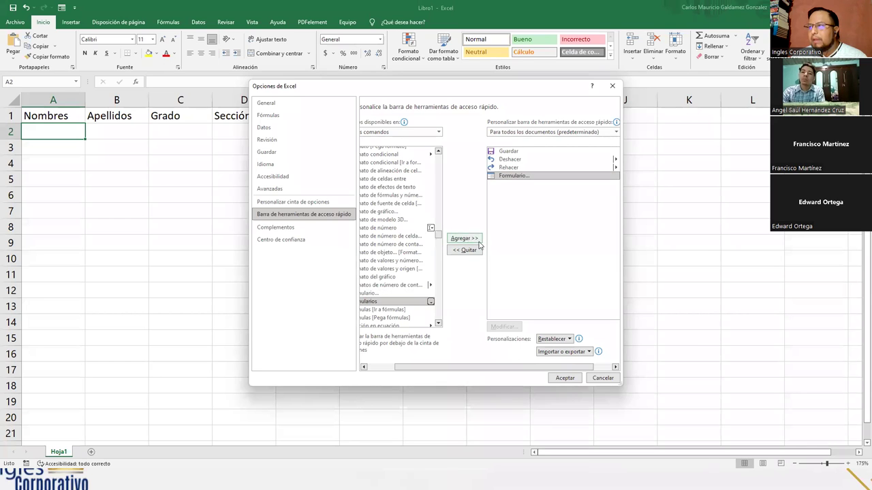
left_click(565, 378)
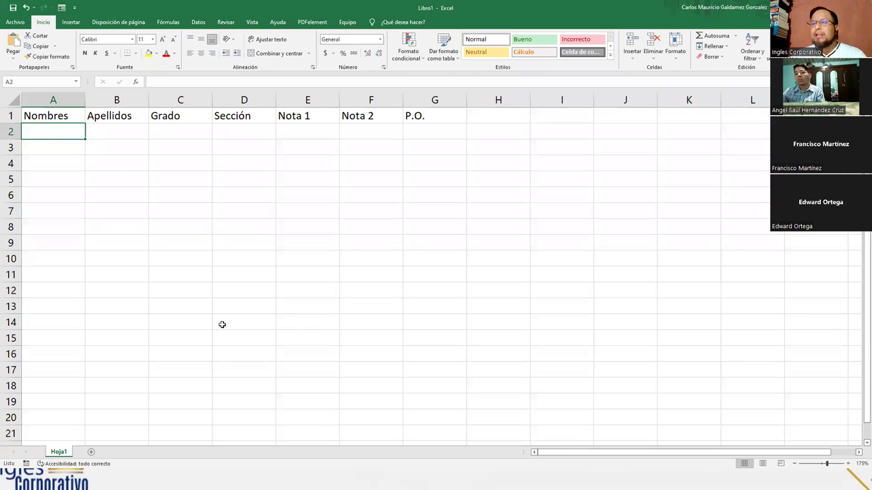
Bold the A1:G1 headers, Nombres through P.O., then select the empty row A2:G2
left_click_drag(58, 120, 420, 116)
left_click(85, 53)
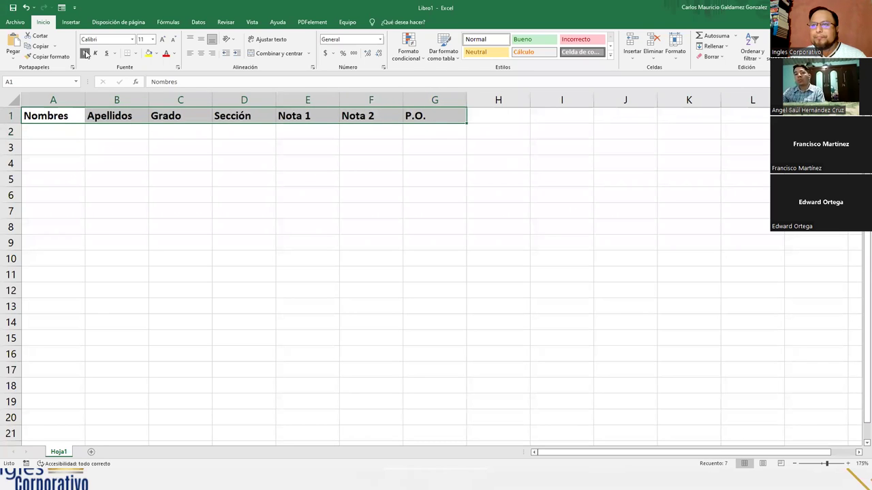
left_click_drag(57, 132, 427, 126)
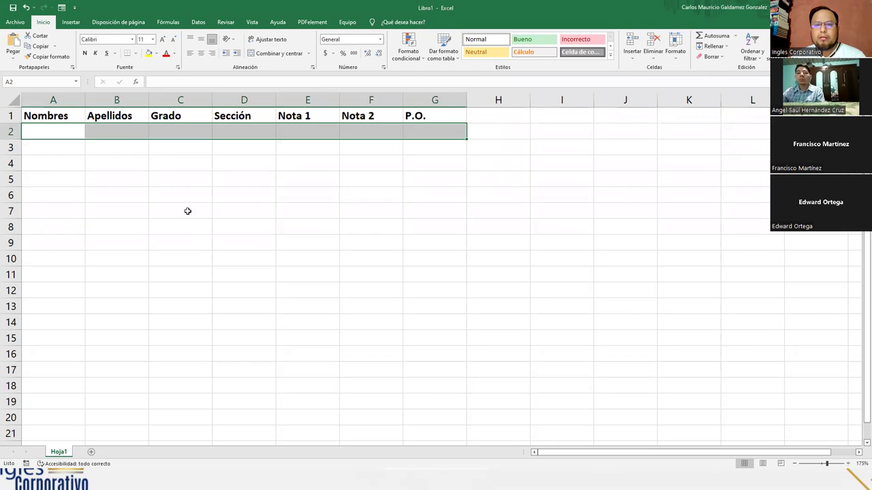
left_click(169, 151)
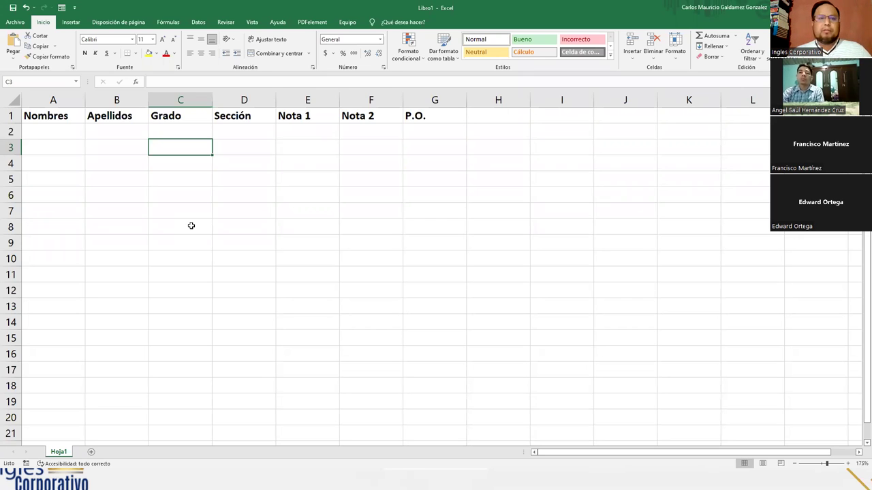
left_click_drag(38, 121, 389, 127)
left_click(389, 126)
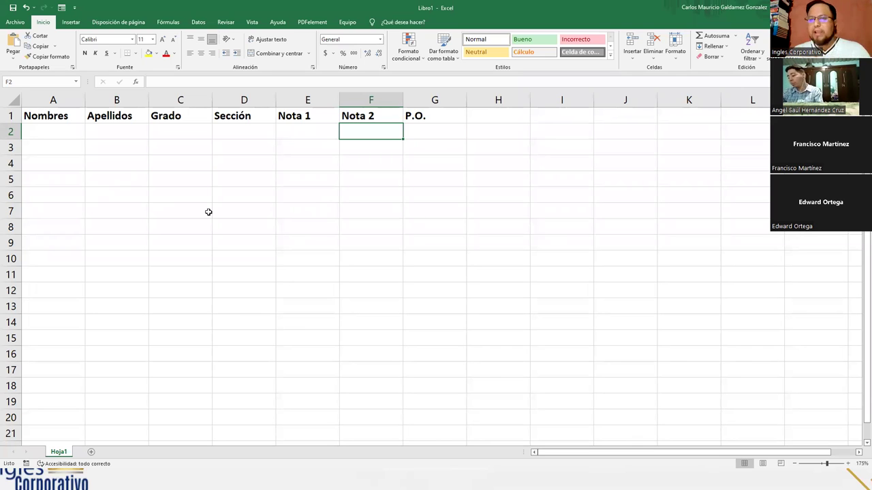
Select the A1:G1 header row and launch the data form, bringing up the column-label warning
left_click_drag(47, 117, 421, 119)
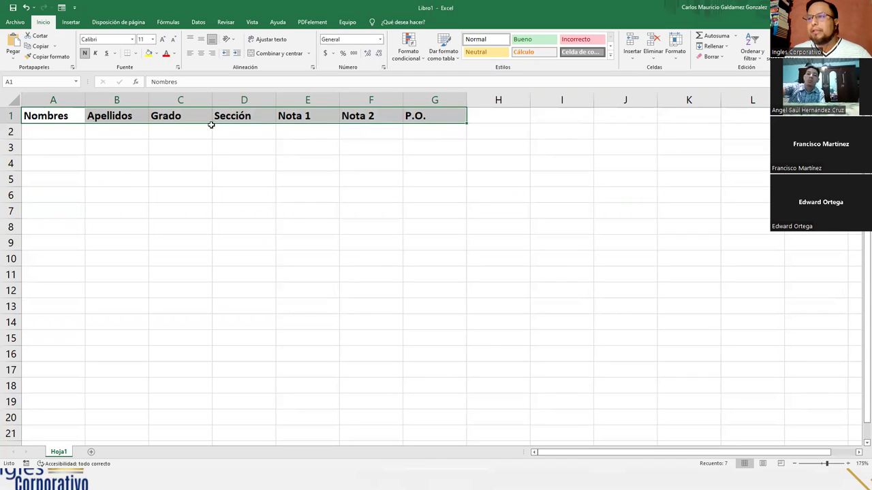
key("ctrl+shift+l")
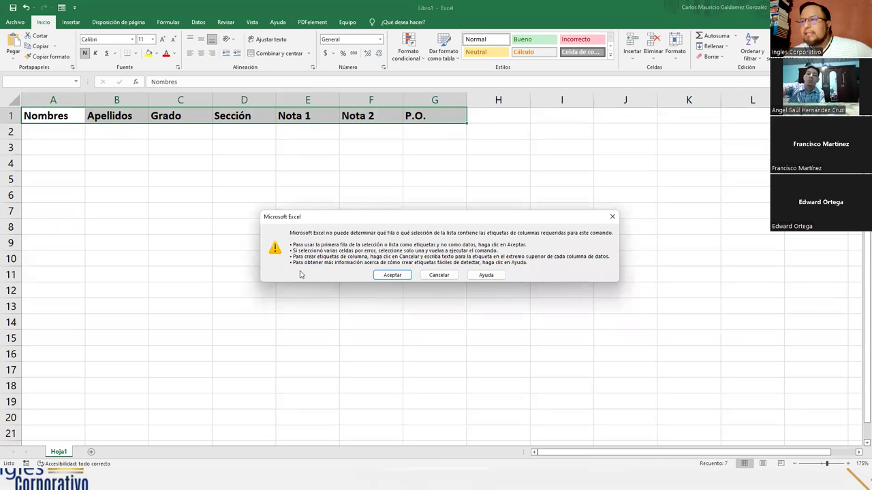
Accept the first row as column labels and move the Hoja1 data form left
left_click(393, 275)
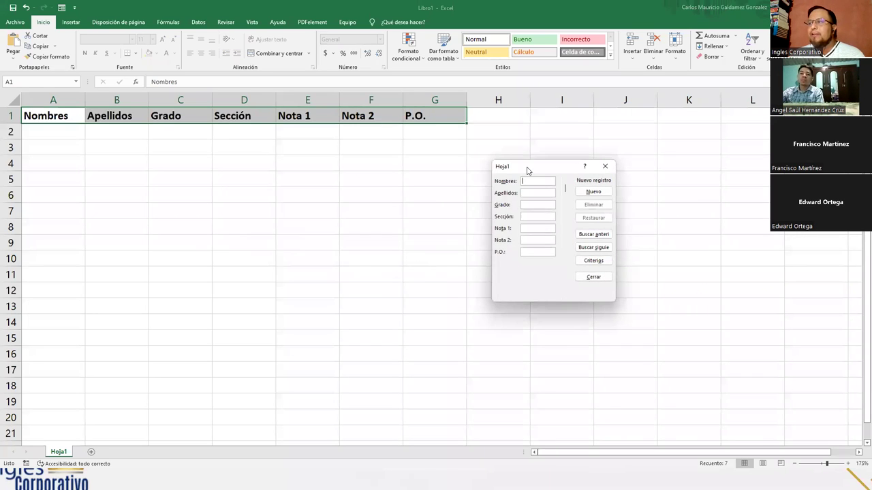
left_click_drag(525, 169, 220, 189)
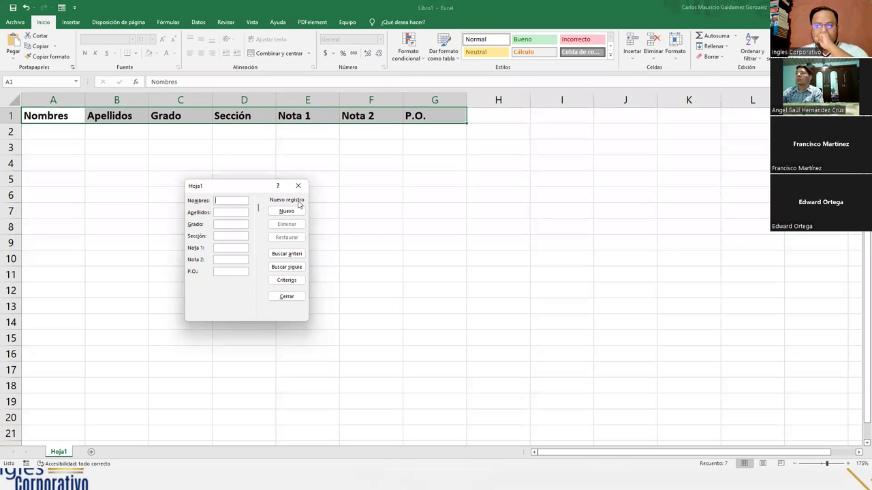
Enter the first student's names, Grado 3, Sección F, marks 8.9 and 9.5, P.O. 10.0, and add it
left_click_drag(274, 188, 407, 178)
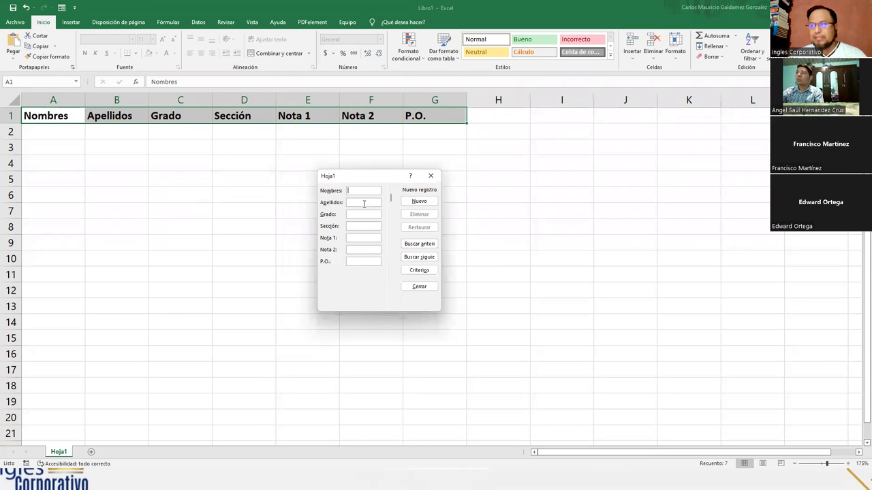
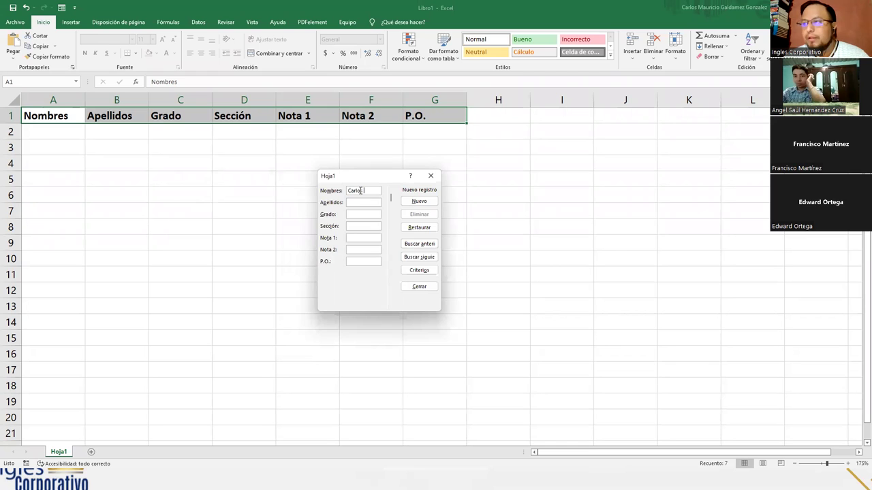
key("Tab")
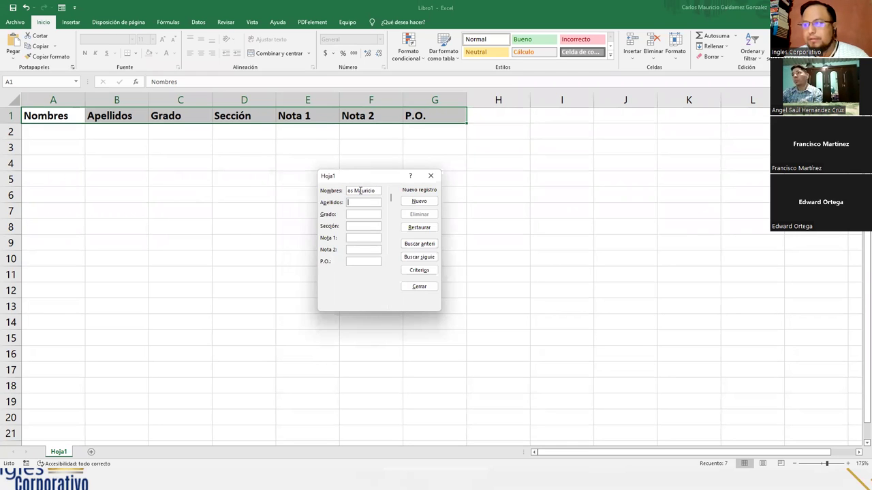
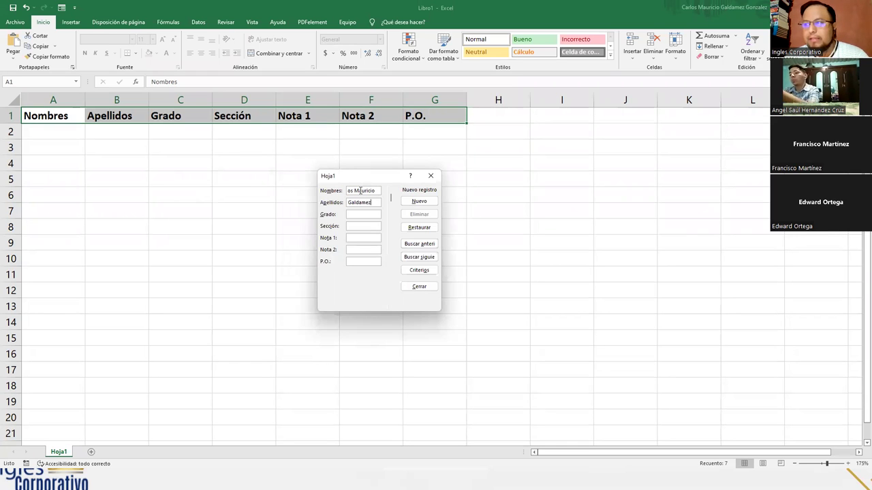
key("Tab")
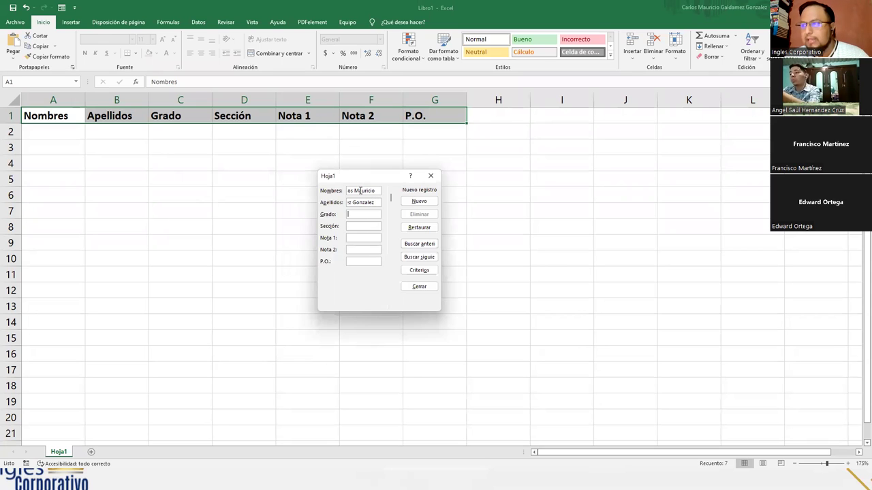
type("3")
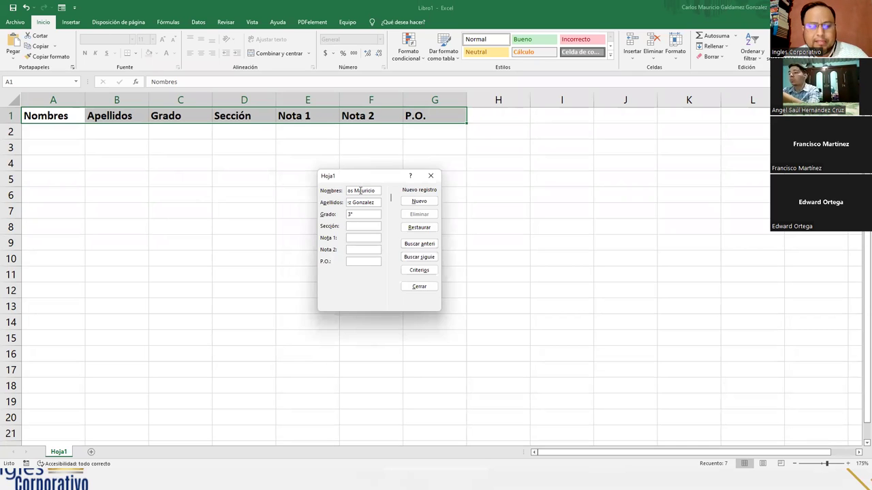
type("F")
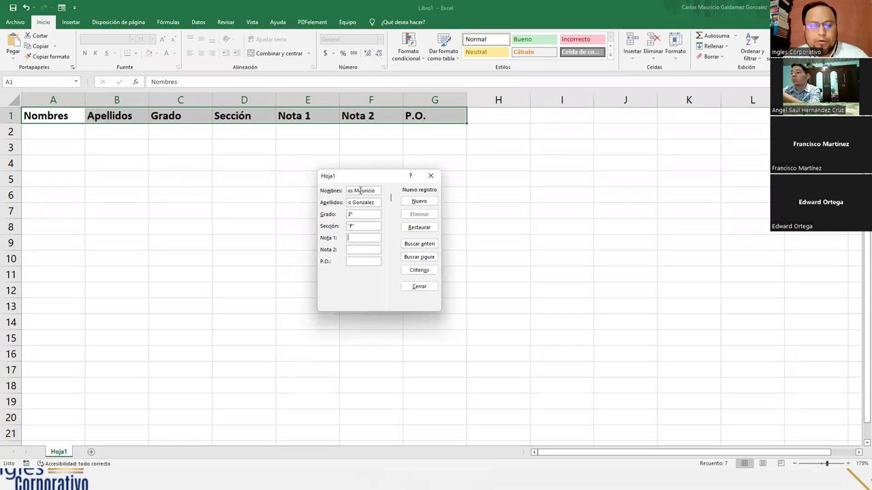
type("8.9")
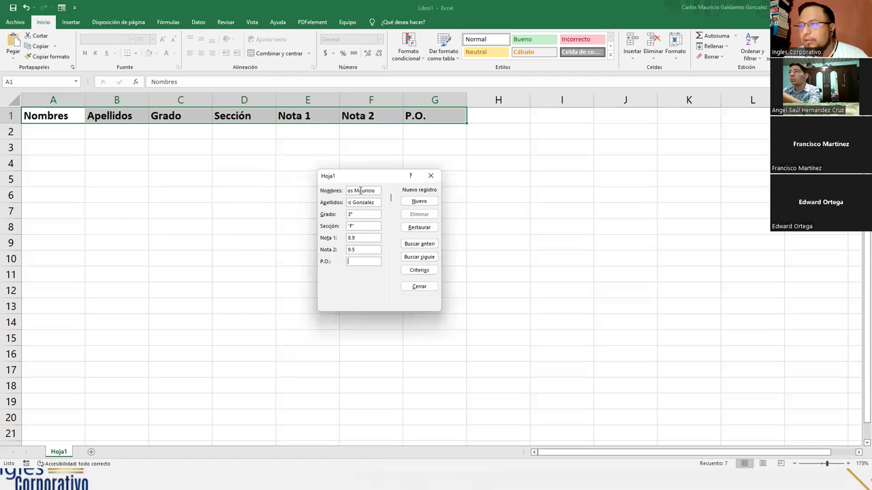
type("10.0")
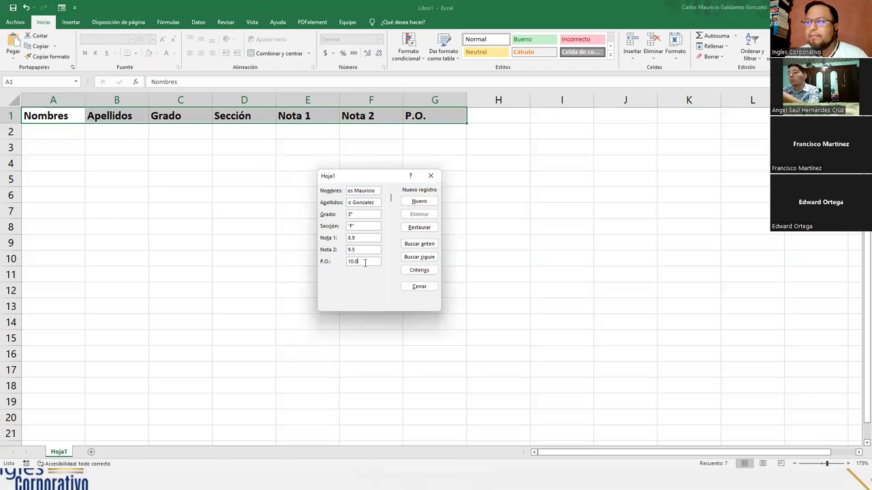
key("Return")
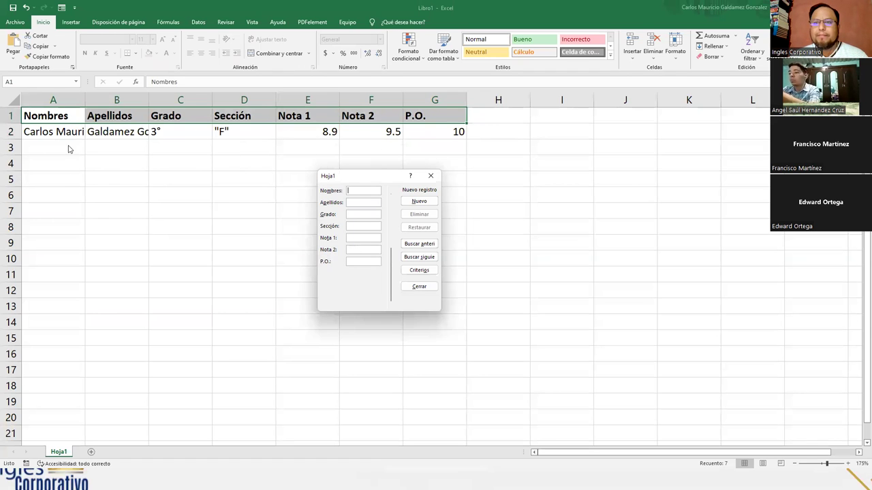
Close the data form and autofit columns A and B to the names and surnames
left_click(435, 178)
left_click(307, 196)
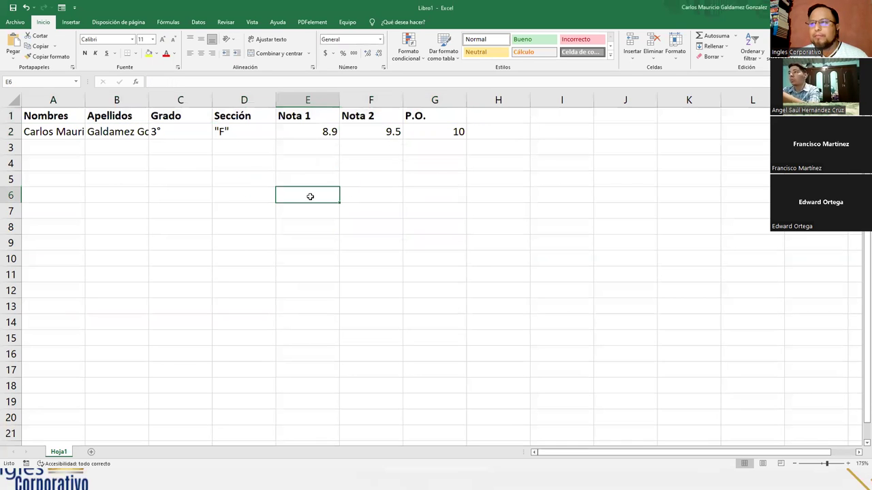
left_click(68, 100)
double_click(83, 100)
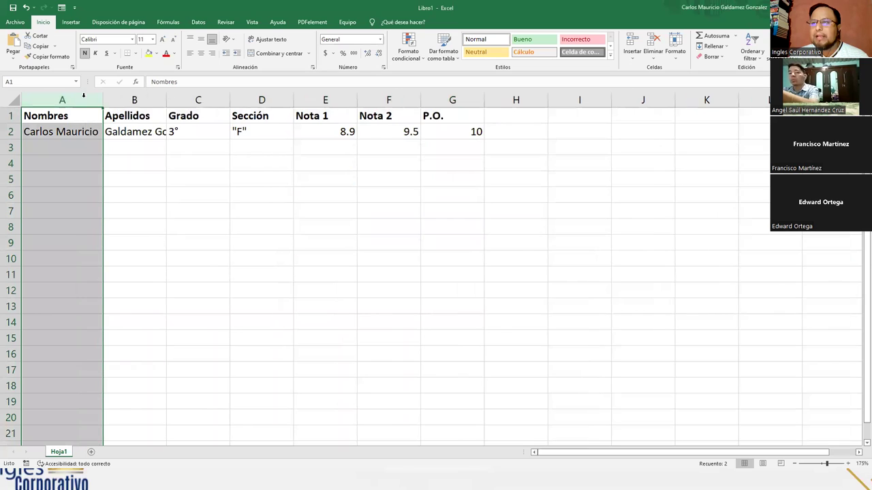
double_click(167, 97)
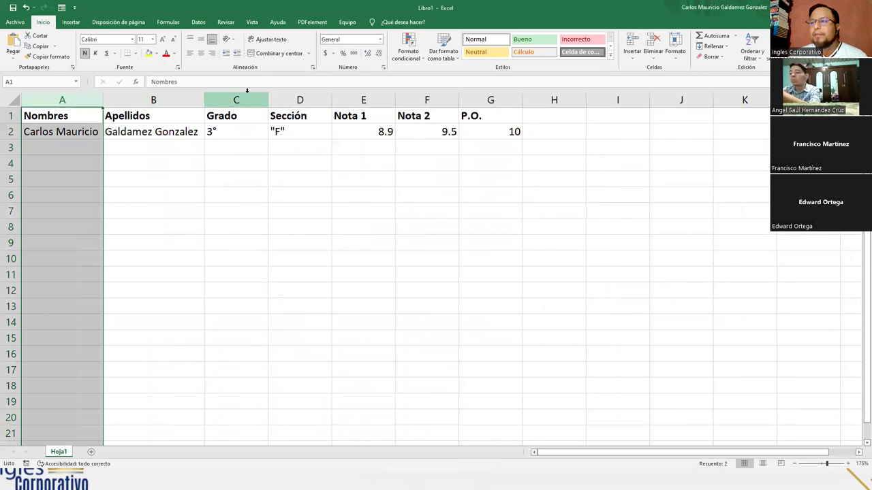
Autofit columns C through G to their contents and select the marks in E2:G2
double_click(268, 99)
left_click(304, 97)
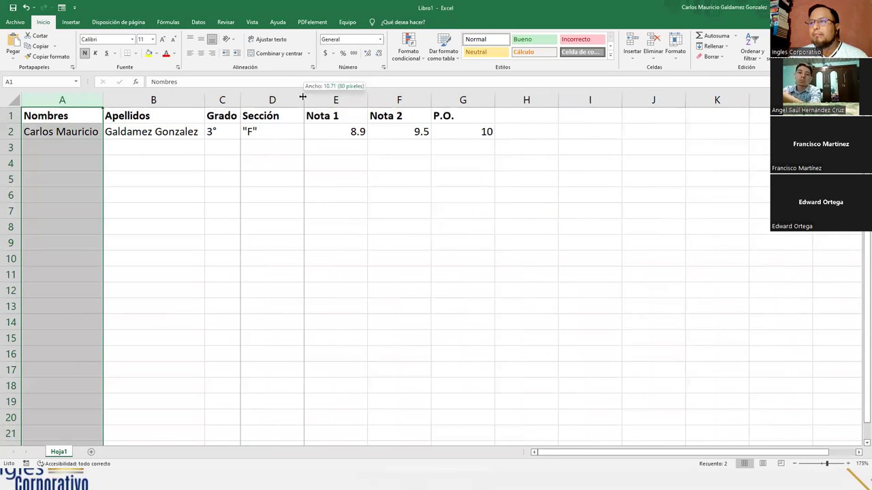
double_click(302, 97)
double_click(347, 96)
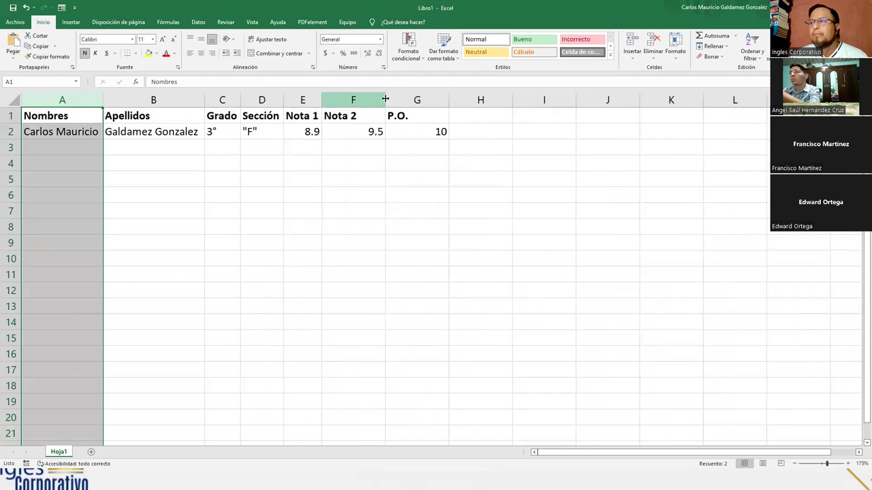
double_click(385, 99)
left_click(423, 100)
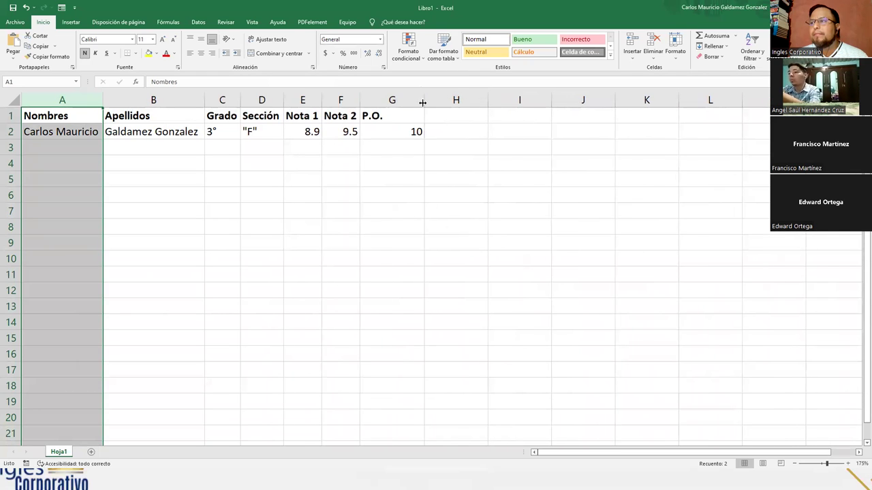
double_click(423, 99)
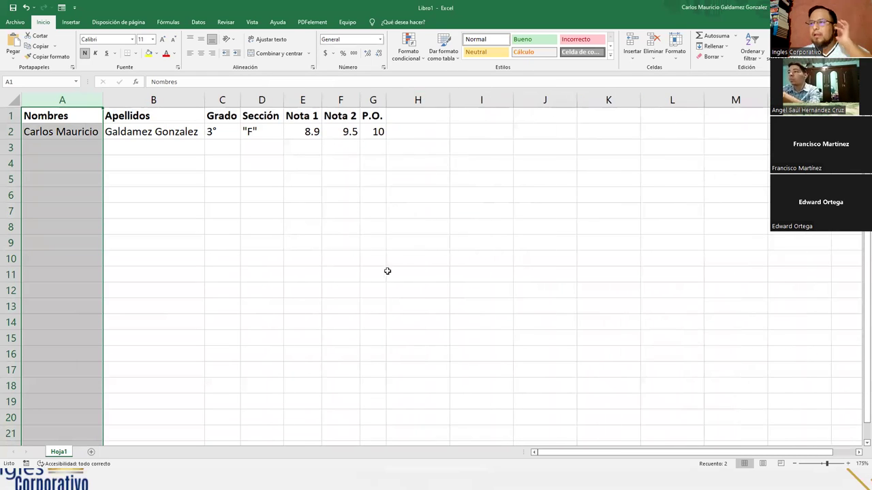
left_click_drag(319, 130, 373, 130)
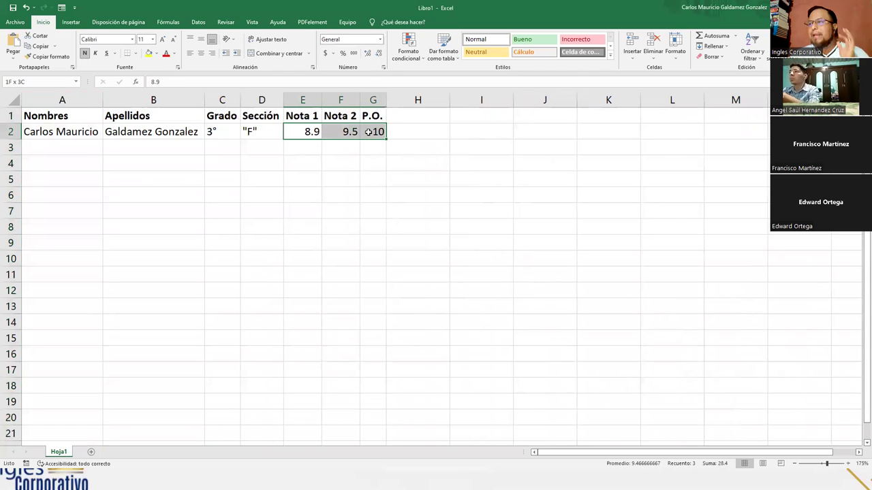
Format E2:G2 as Número with one decimal so P.O. shows 10.0, then reopen the data form
left_click(367, 53)
left_click(381, 54)
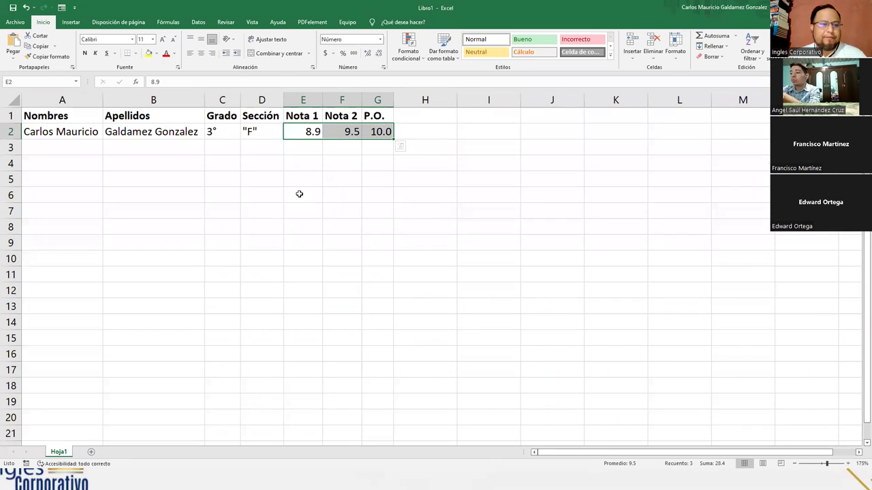
left_click(66, 119)
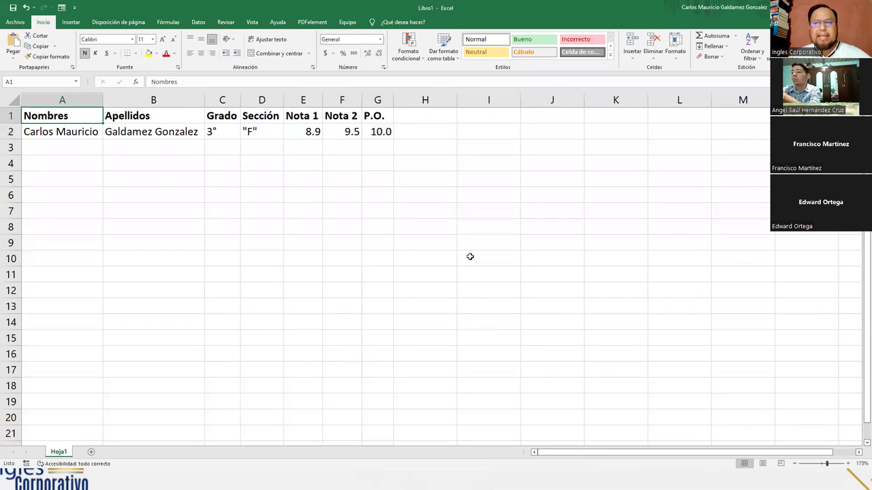
left_click(777, 48)
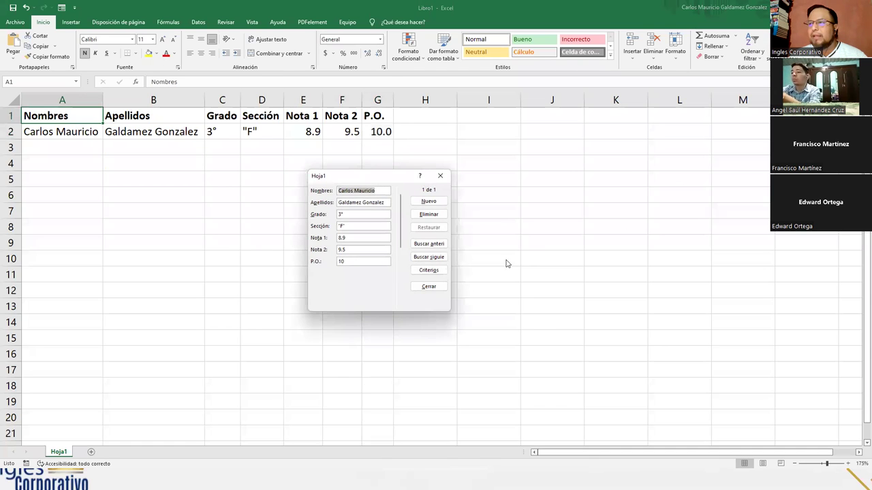
Add a new record for the second student: 3°, Sección "F", marks 7.0 and 8.0, P.O. 8.5
left_click(429, 201)
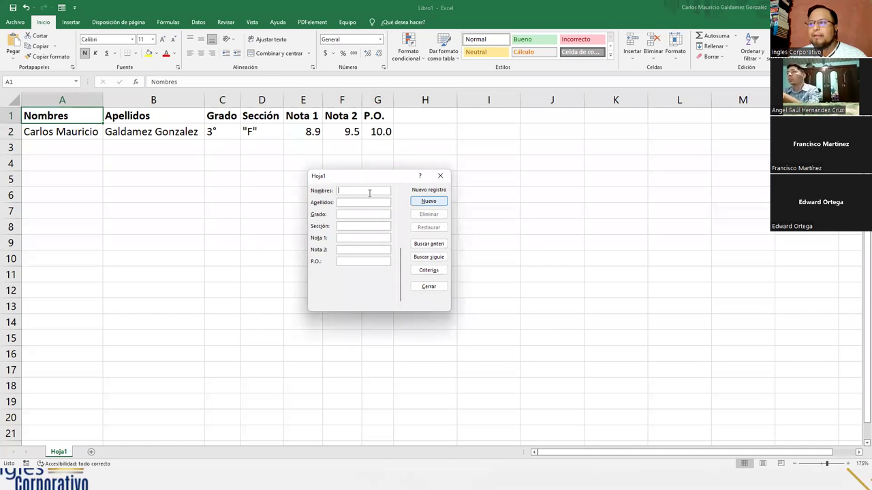
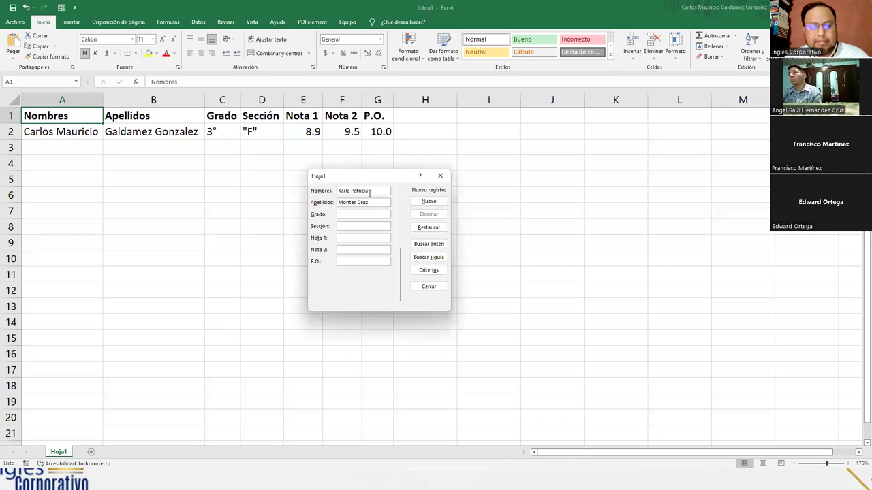
key("Tab")
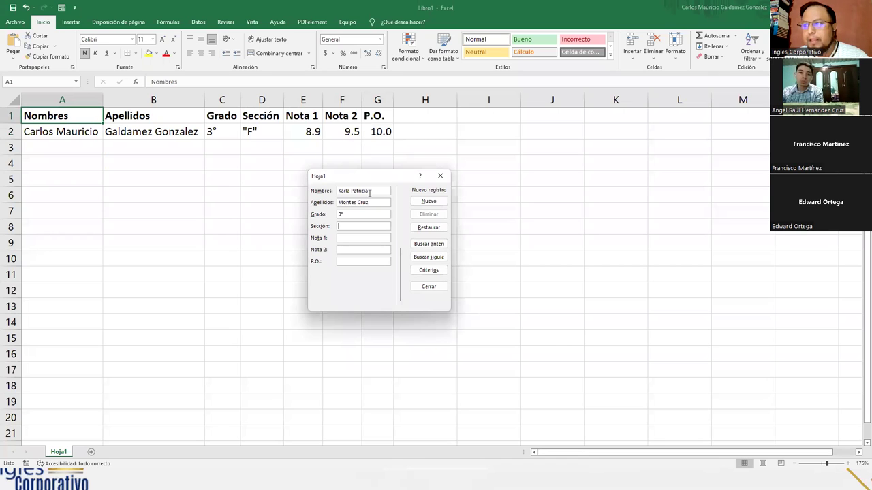
type("\"F\"")
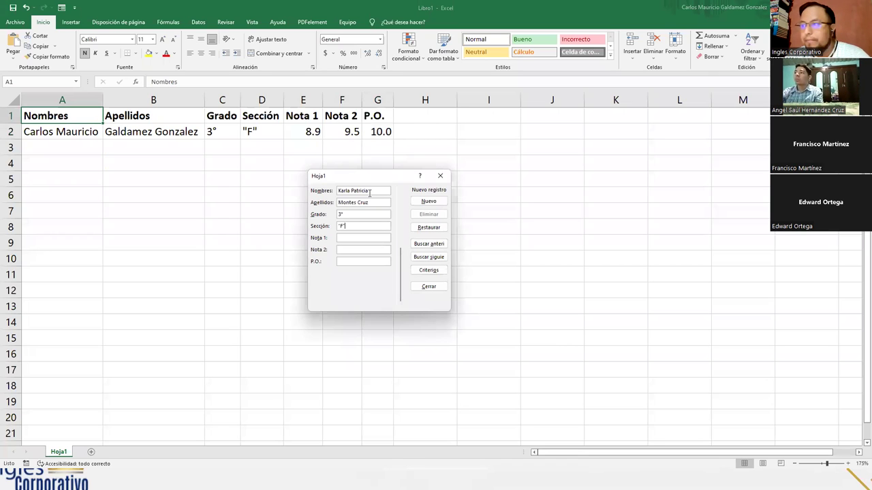
type("7.0")
type("8.0")
type("8.5")
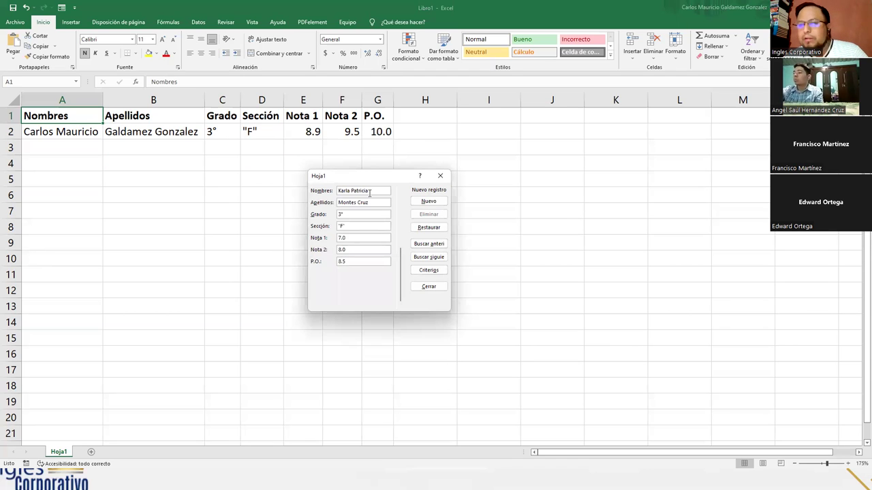
key("Return")
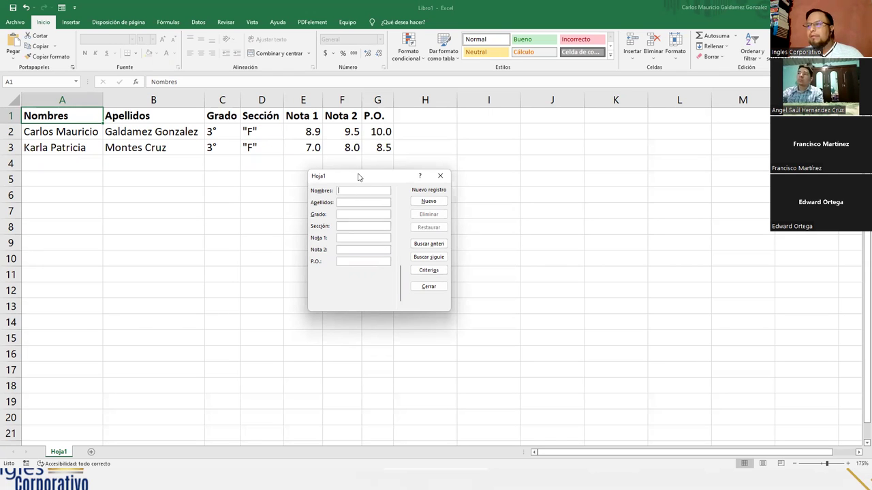
Add the third student's record: 3°, "F", marks 7.6 and 4.8, P.O. 10.0
left_click_drag(359, 177, 463, 144)
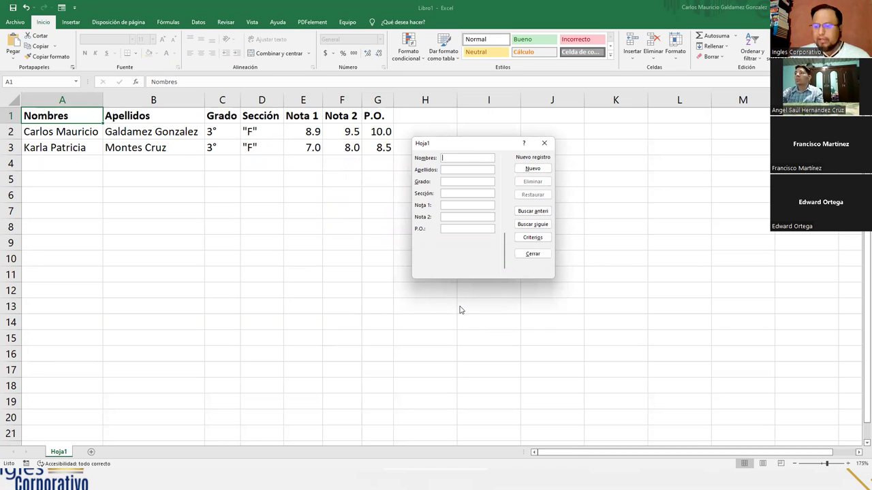
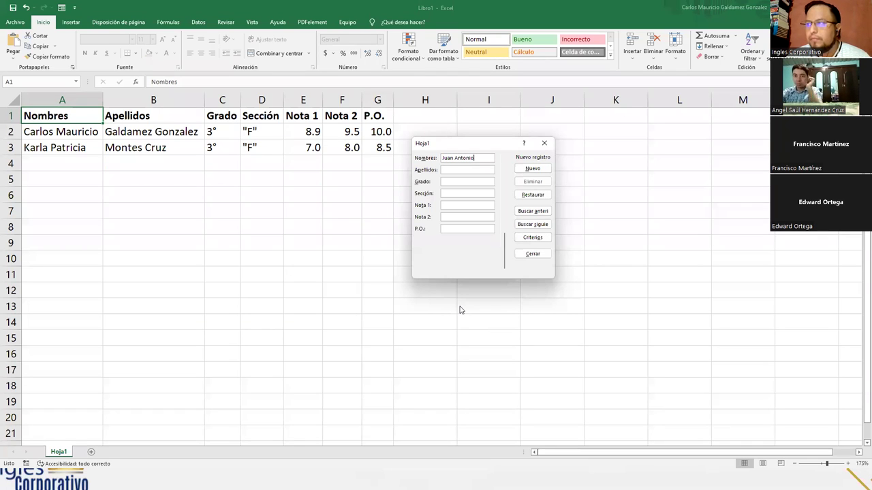
key("Tab")
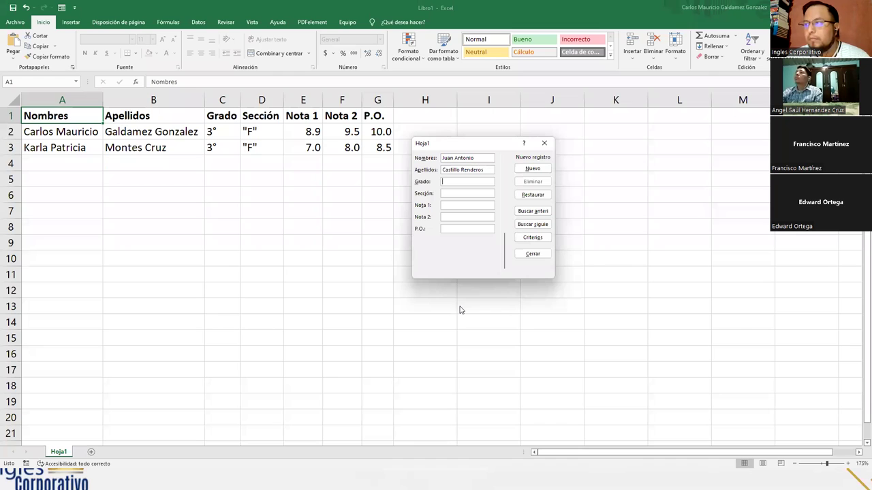
type("3")
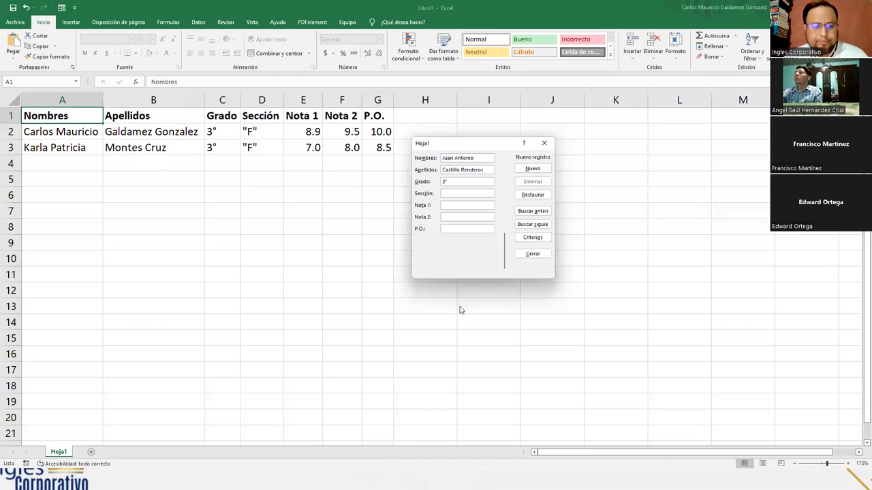
type("\"F\"")
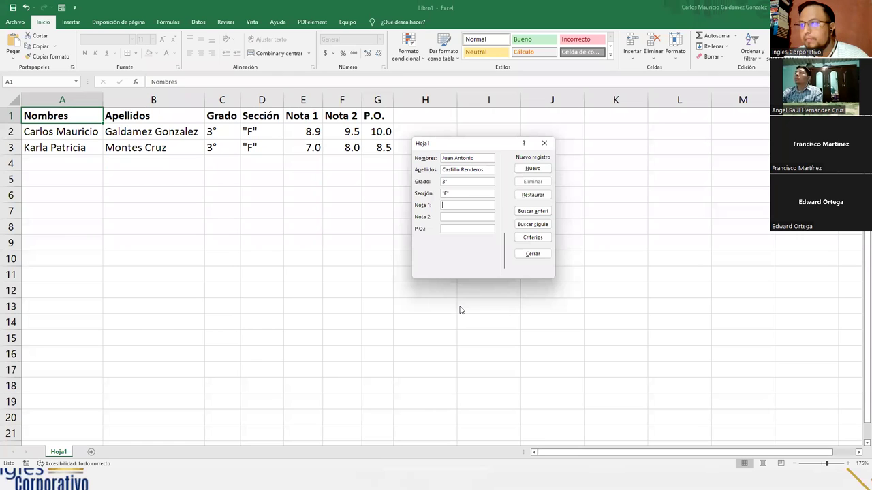
type("7.6")
key("Tab")
type("4.8")
key("Tab")
type("10.0")
key("Return")
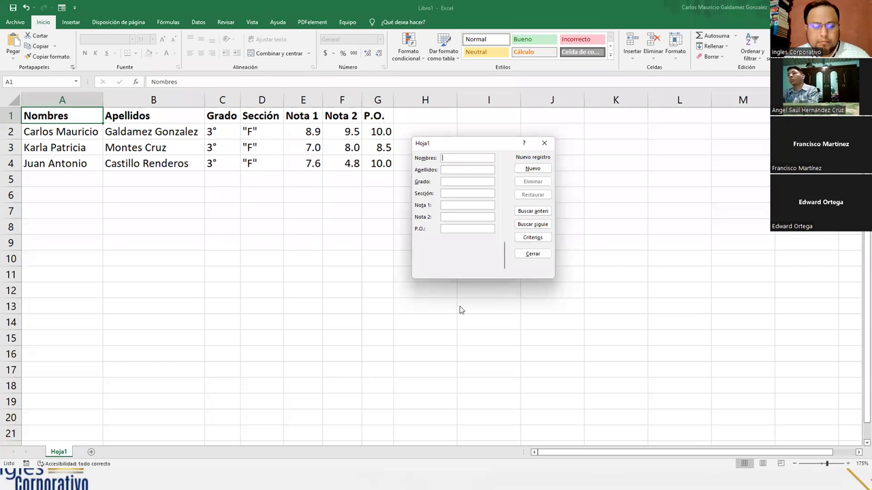
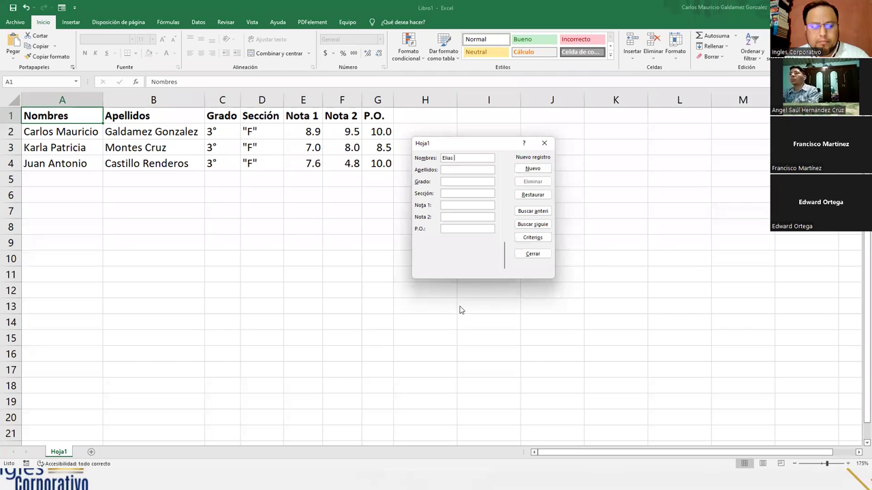
Add the fourth student's record: 3°, "F", marks 7.8 and 7.6, P.O. 8.1
key("Tab")
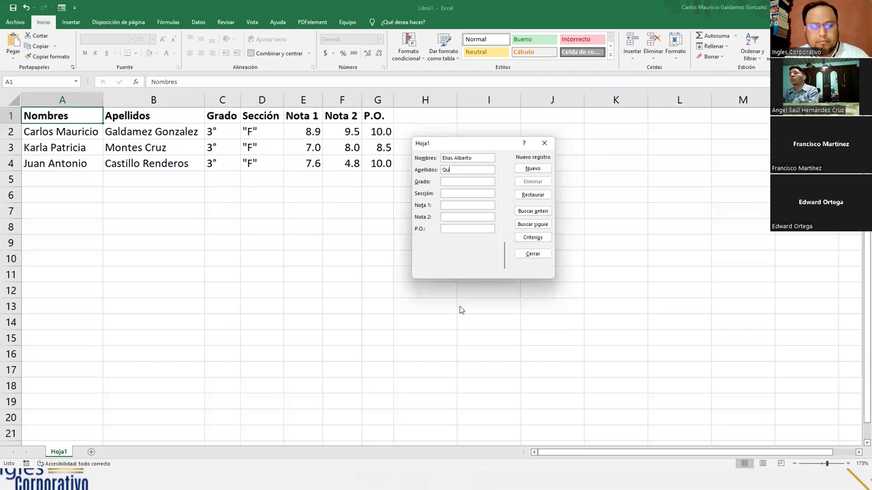
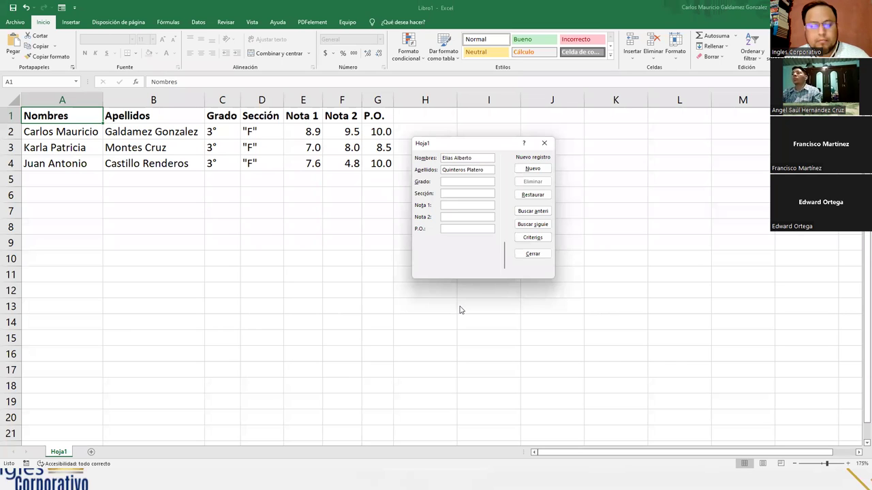
type("3")
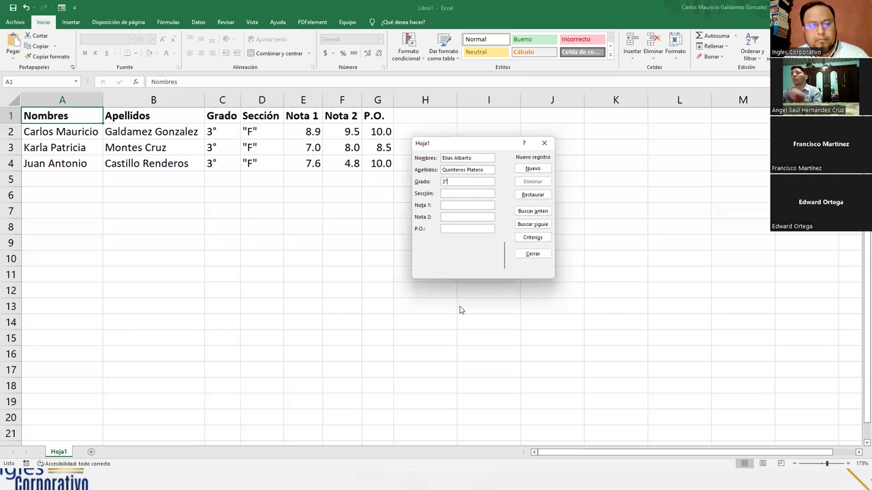
key("Tab")
type("\"F\"")
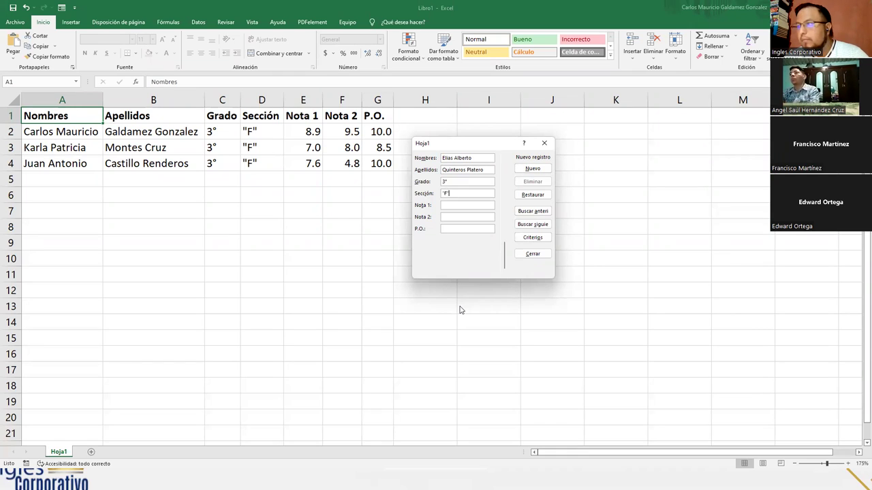
type("7.87.6")
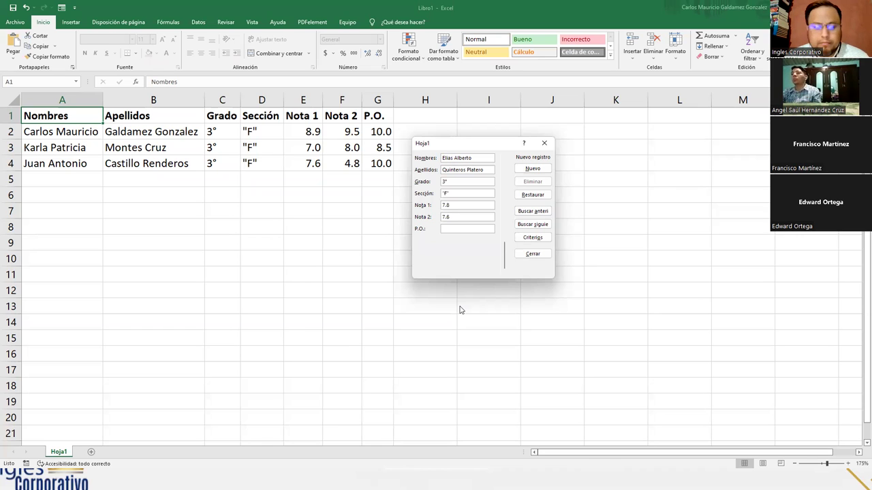
key("Tab")
type("8.1")
key("Return")
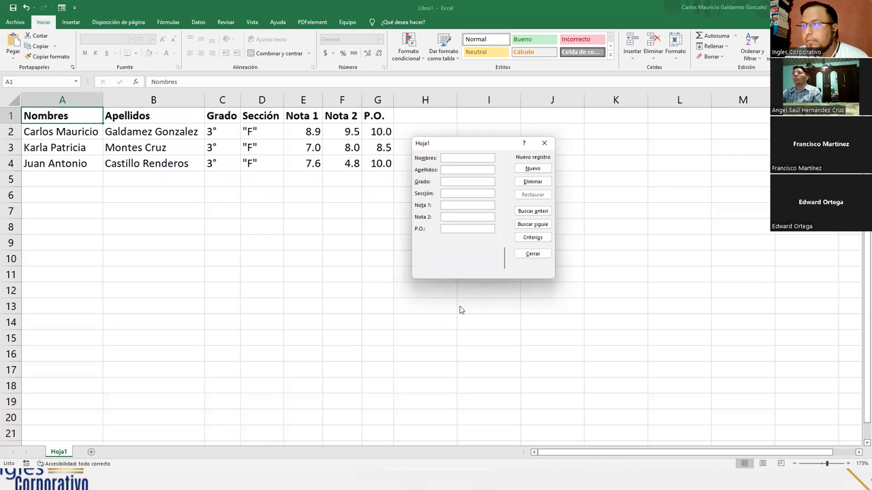
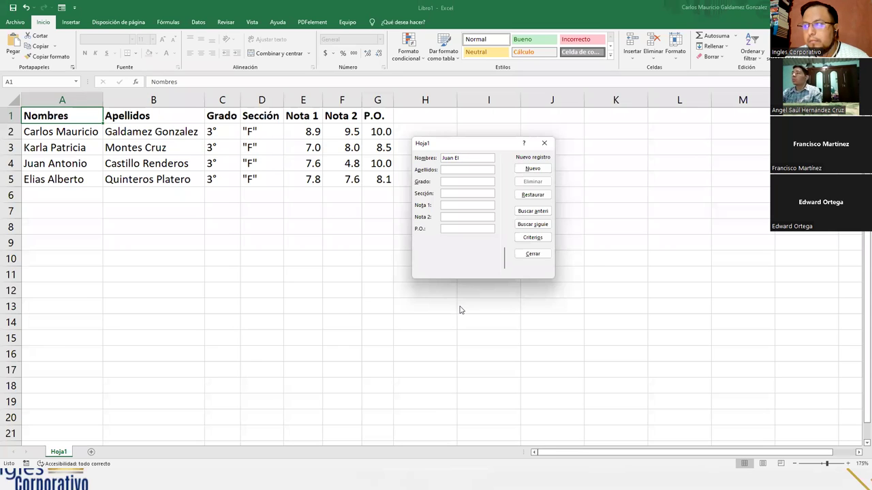
Add the fifth student's record: 3°, "F", marks 6.7 and 7.8, P.O. 8.9
key("Tab")
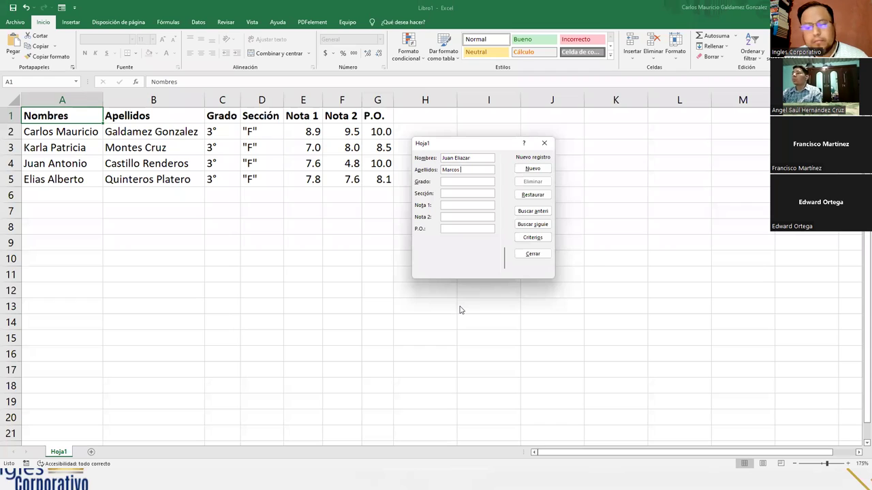
key("Tab")
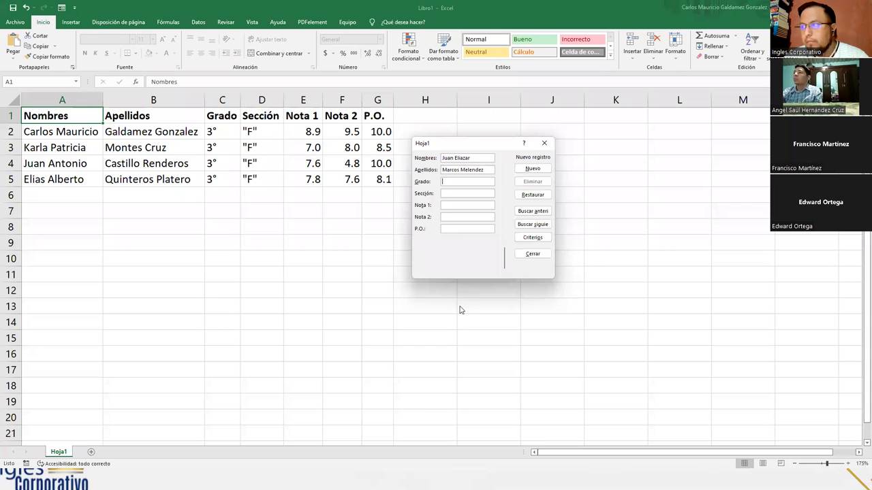
type("3")
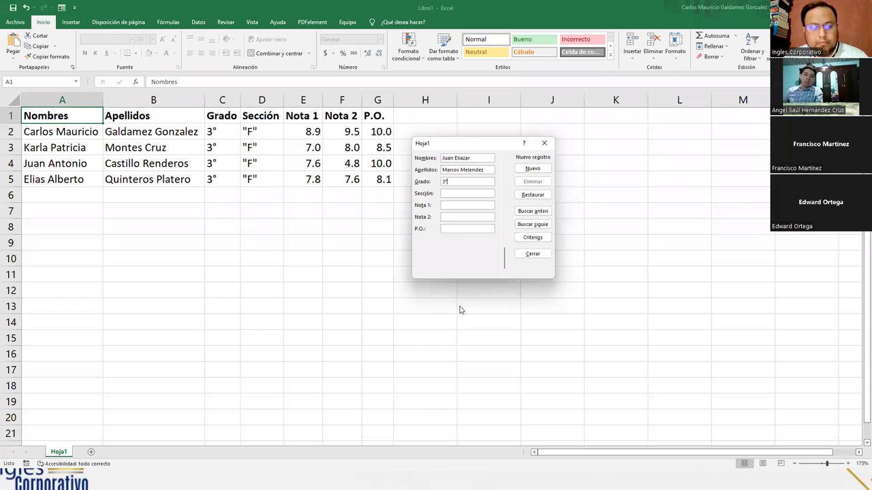
key("Tab")
type("\"F\"")
key("Tab")
type("6.7")
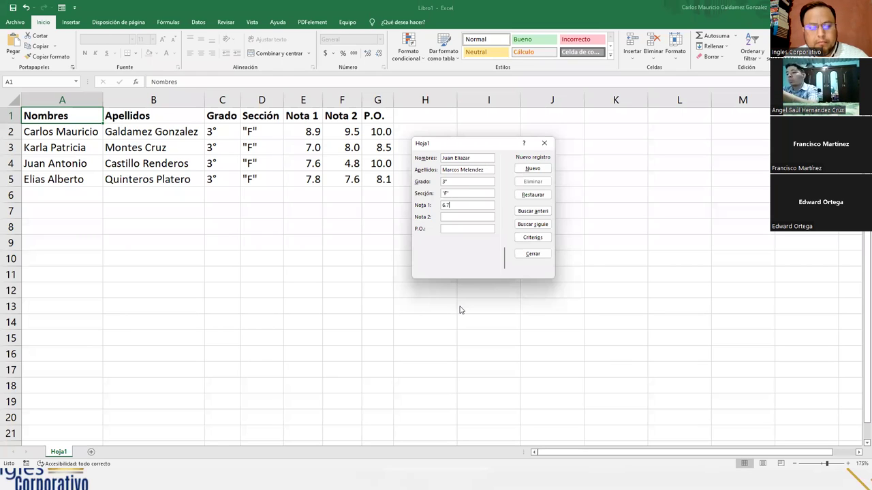
type("7.8")
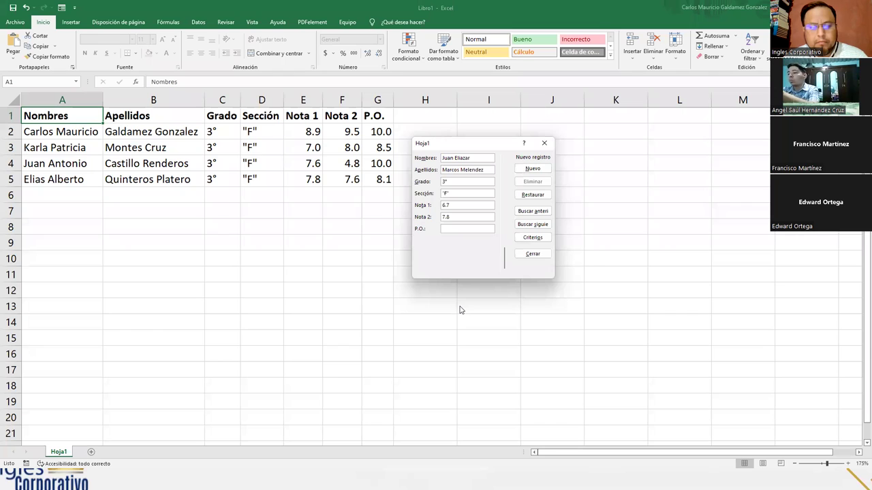
type("8.9")
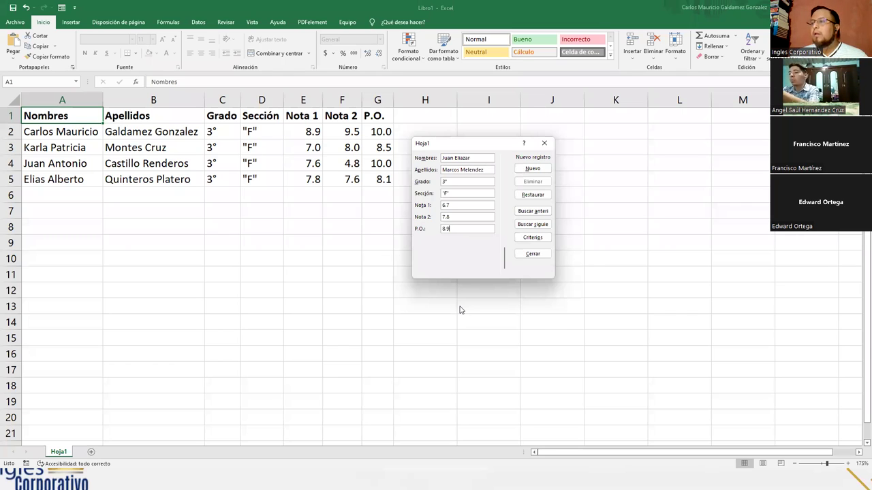
key("Return")
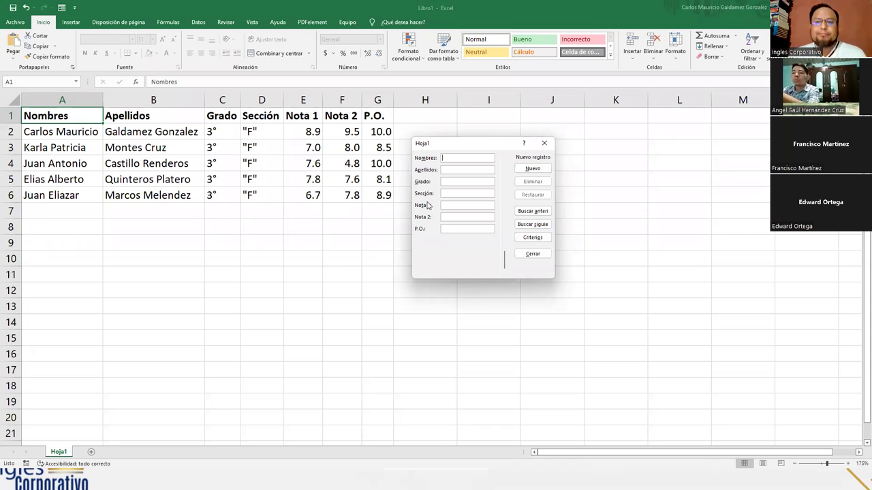
Close the data form, zoom in, and reopen then close the form with Alt+4
left_click_drag(442, 150, 534, 179)
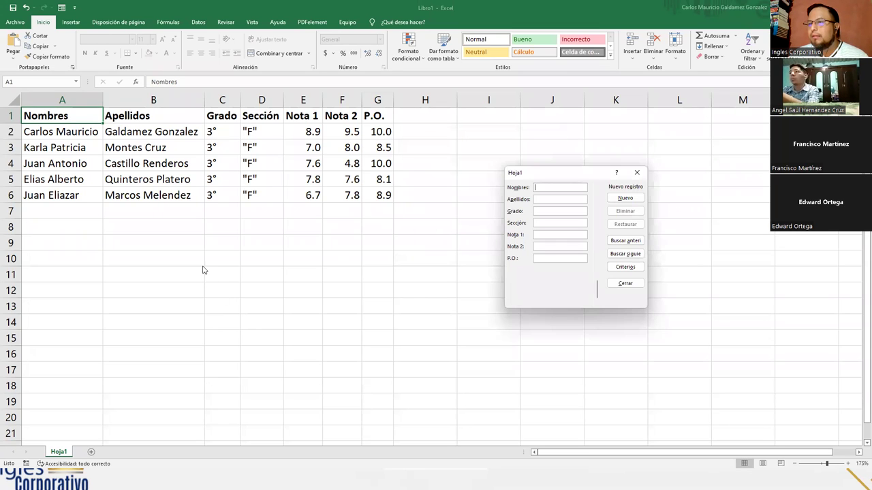
left_click(637, 173)
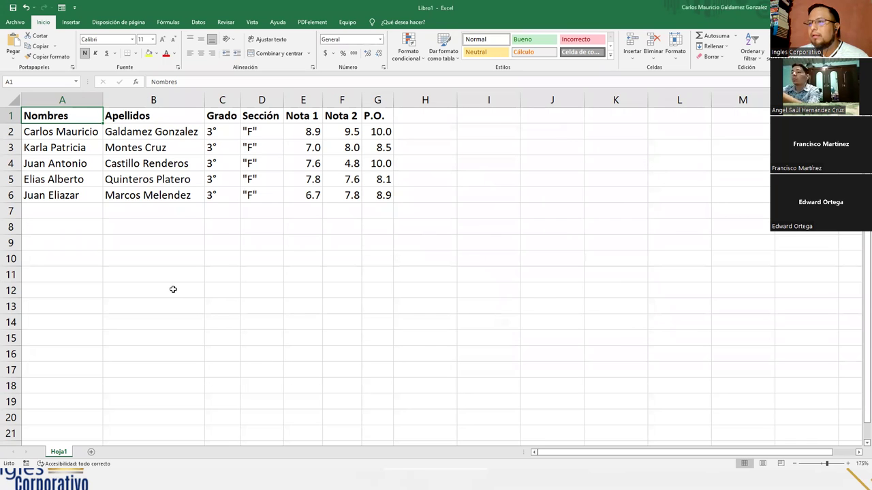
scroll(170, 288, "up", 3)
scroll(170, 286, "up", 1)
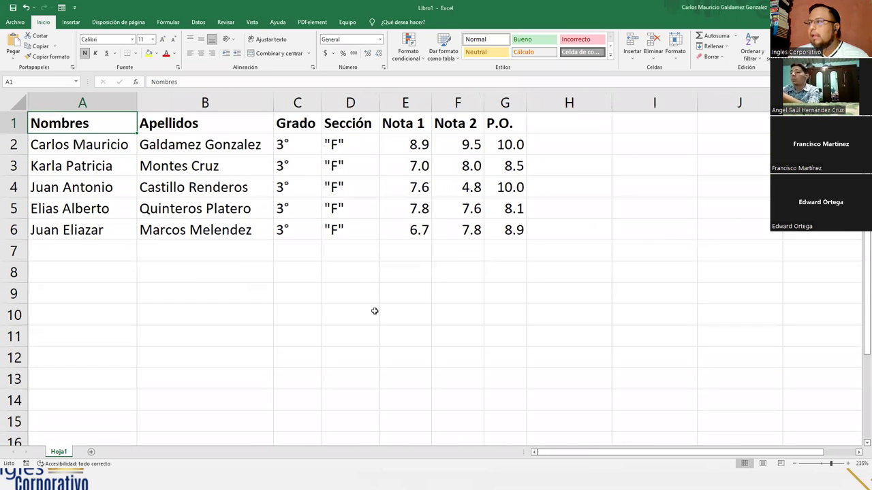
key("alt+4")
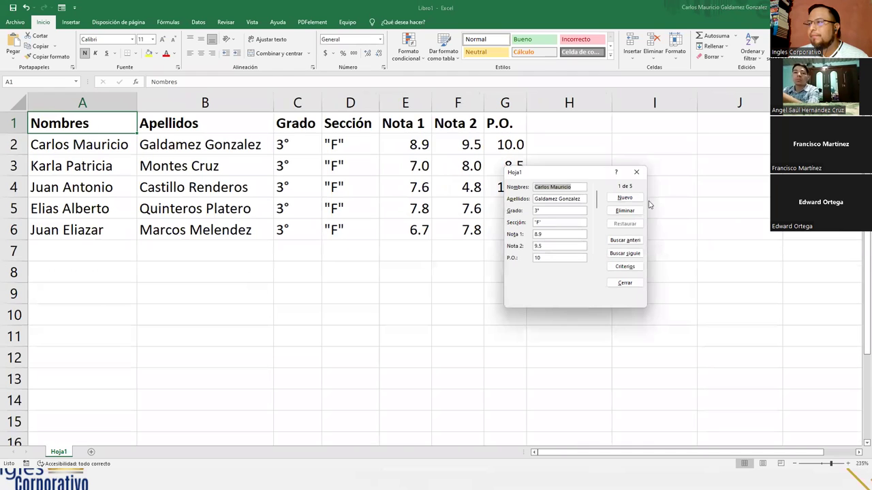
left_click(636, 171)
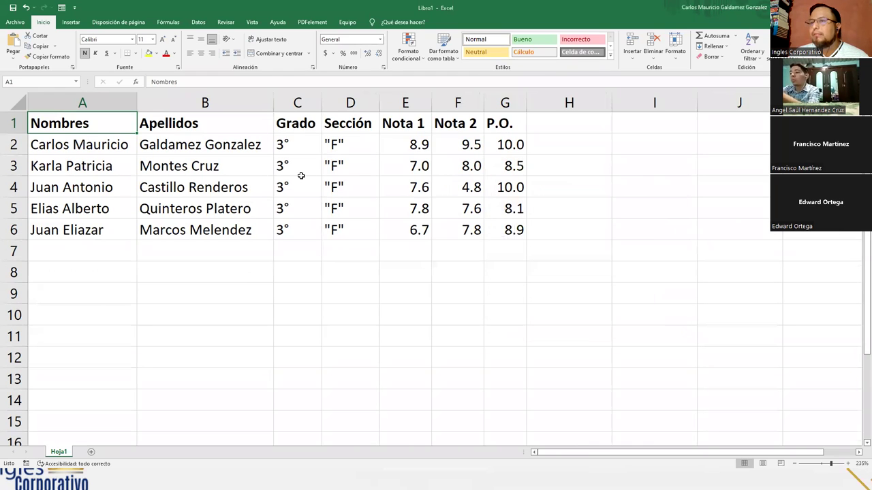
Retry the form from A3 and A8, dismiss the range warning, and select B2 inside the table
left_click(123, 169)
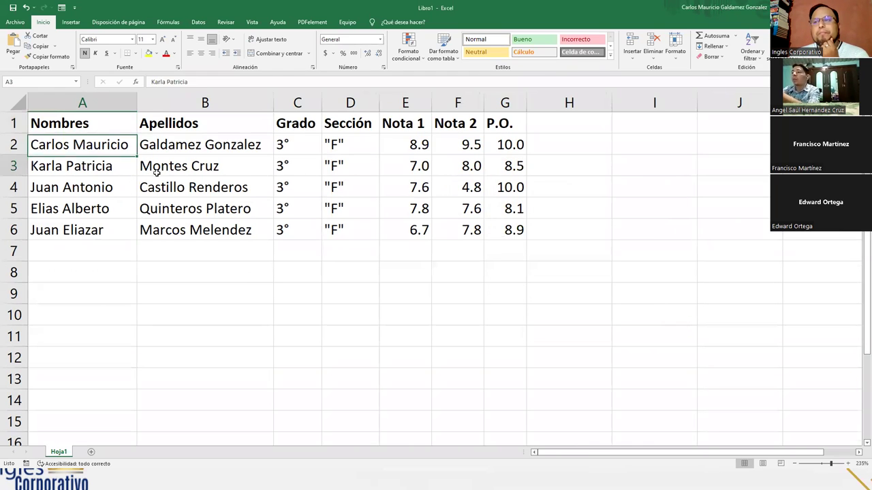
key("alt+4")
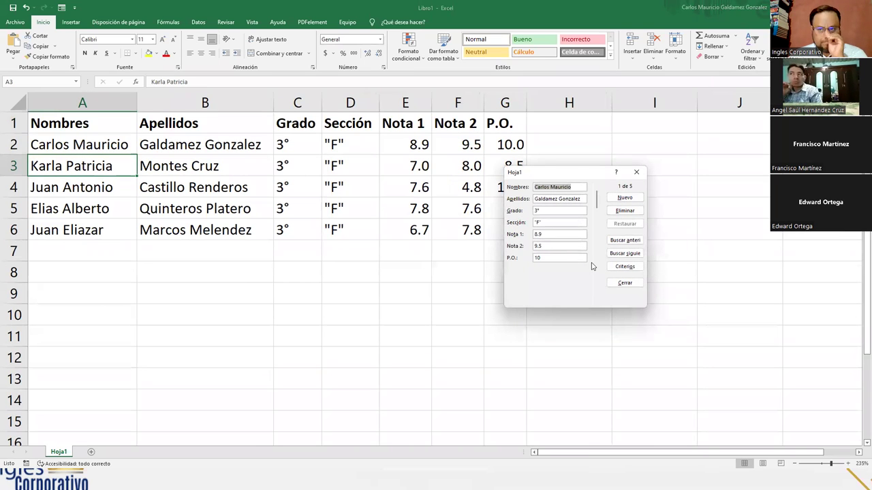
left_click(635, 172)
left_click(92, 282)
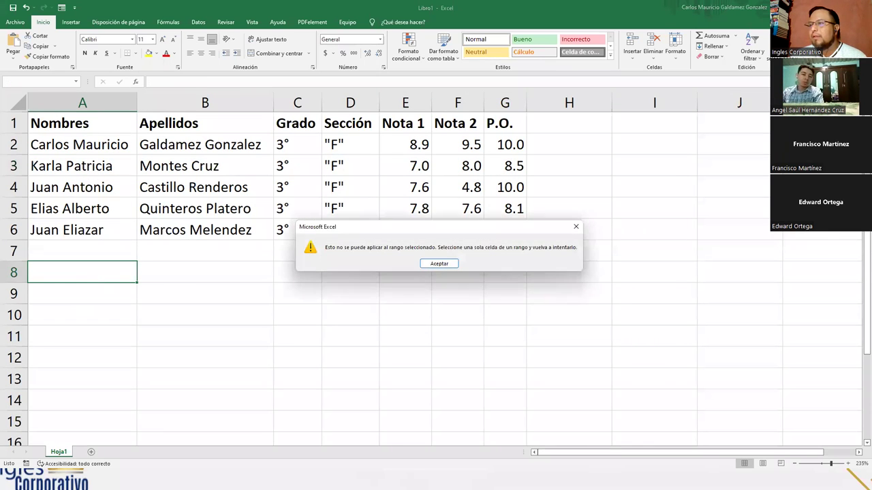
left_click(430, 264)
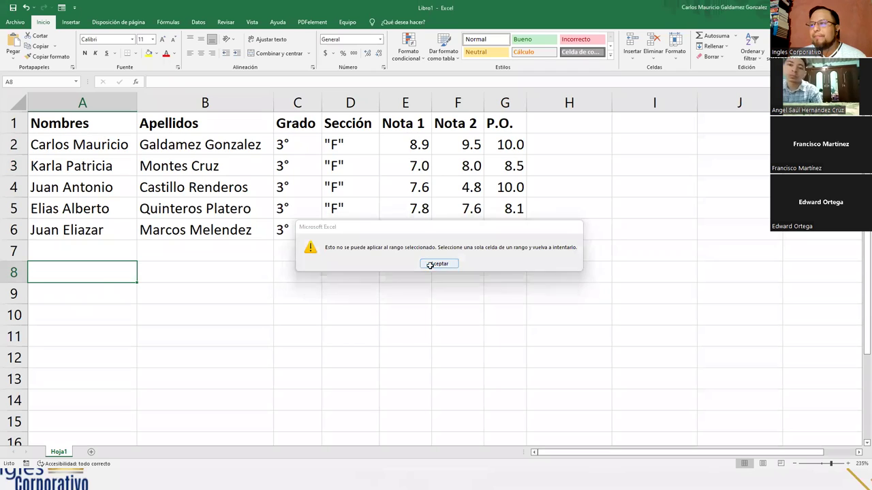
left_click(156, 148)
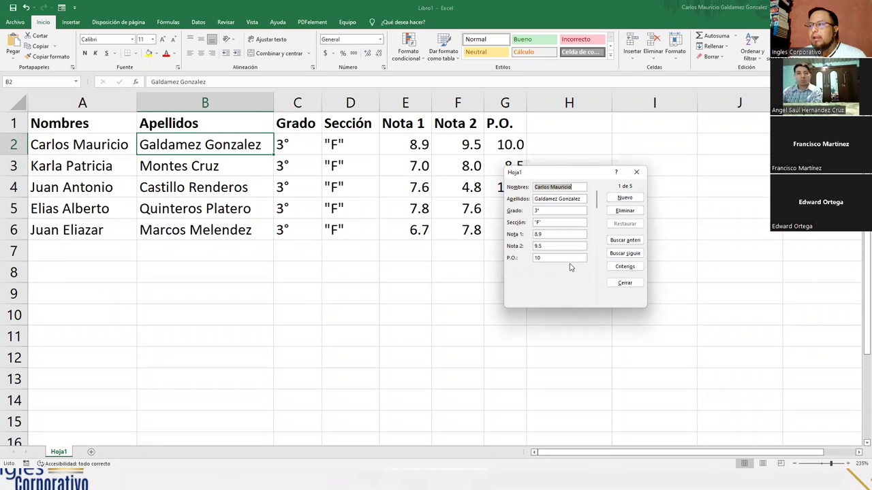
Step forward to record 5 of 5, then back to record 3 (7.6, 4.8, P.O. 10)
left_click(597, 303)
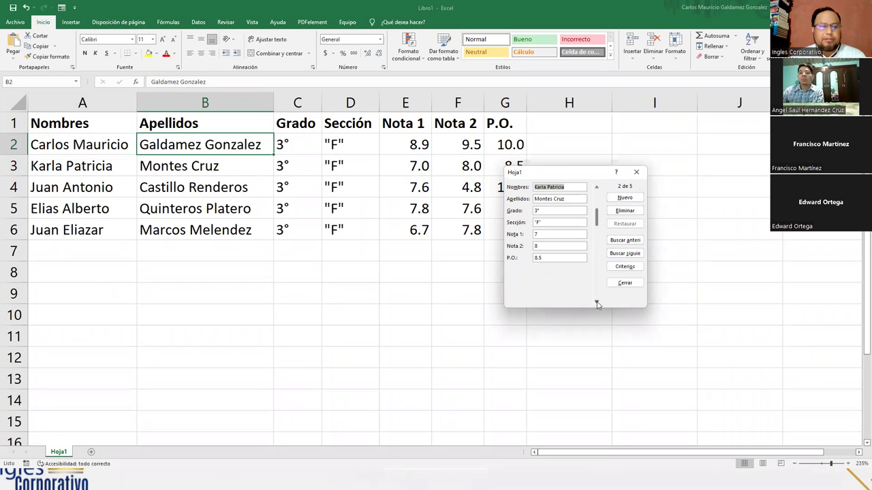
left_click(597, 303)
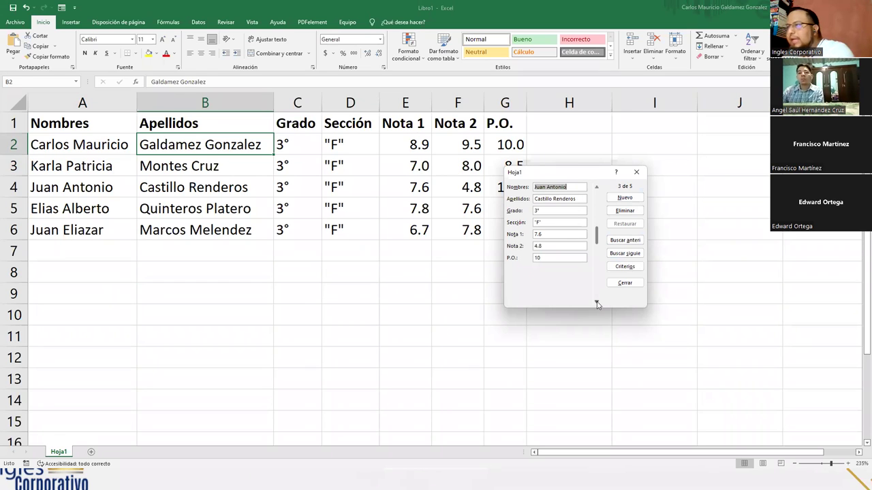
left_click(596, 303)
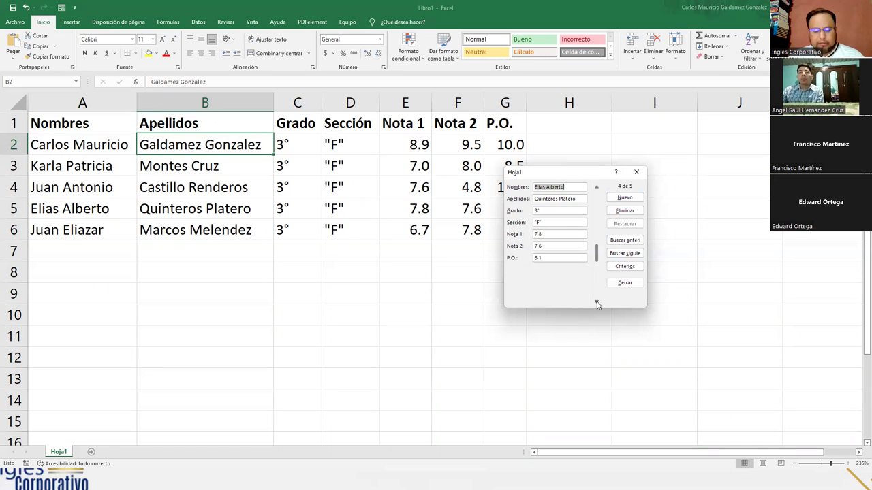
left_click(597, 303)
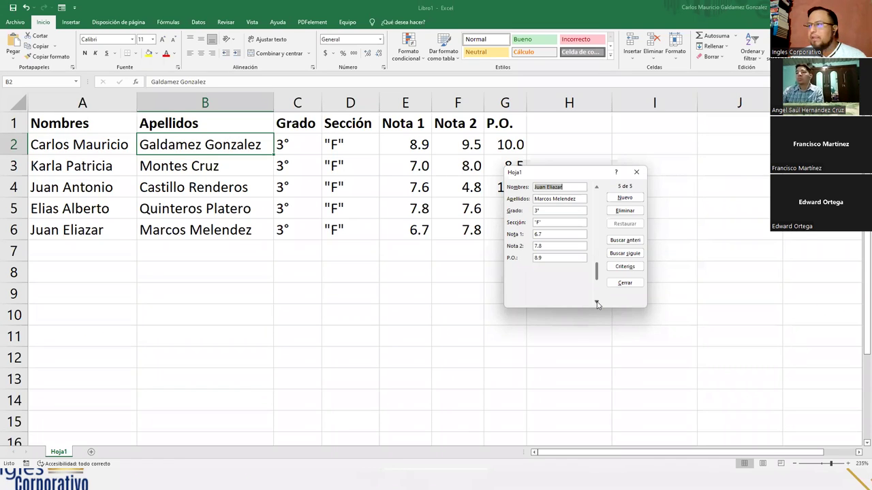
left_click(596, 190)
left_click(597, 189)
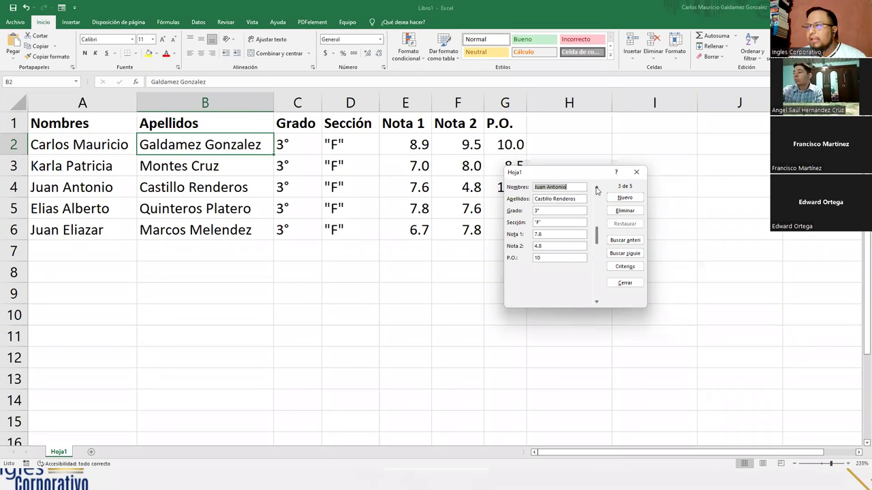
Change the third student's Nota 1 from 7.6 to 8.0 in the data form
double_click(543, 234)
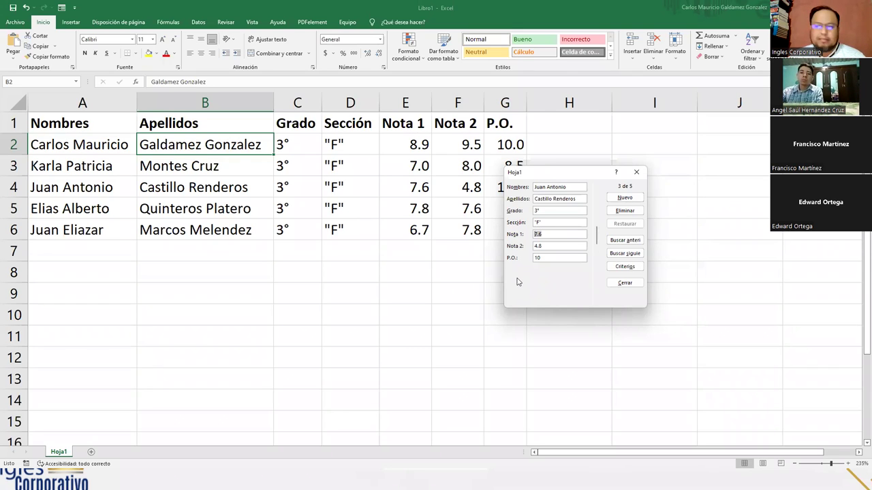
type("8.0")
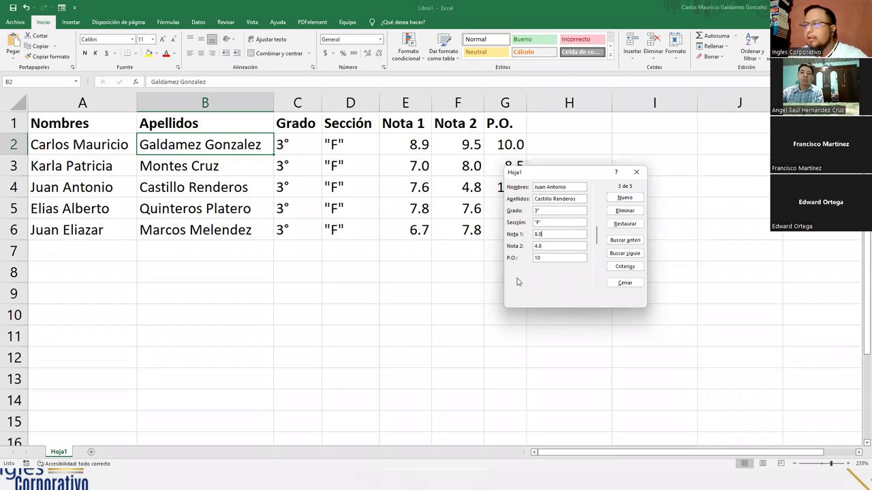
key("Return")
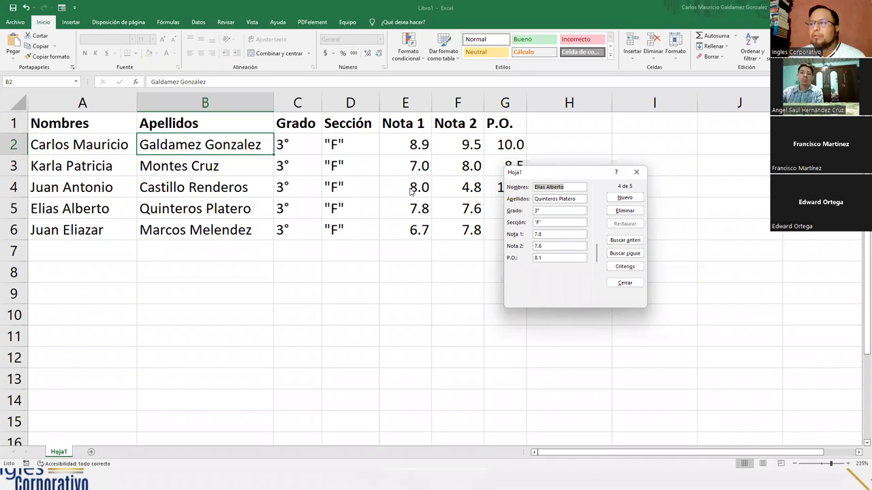
left_click(597, 188)
left_click(542, 234)
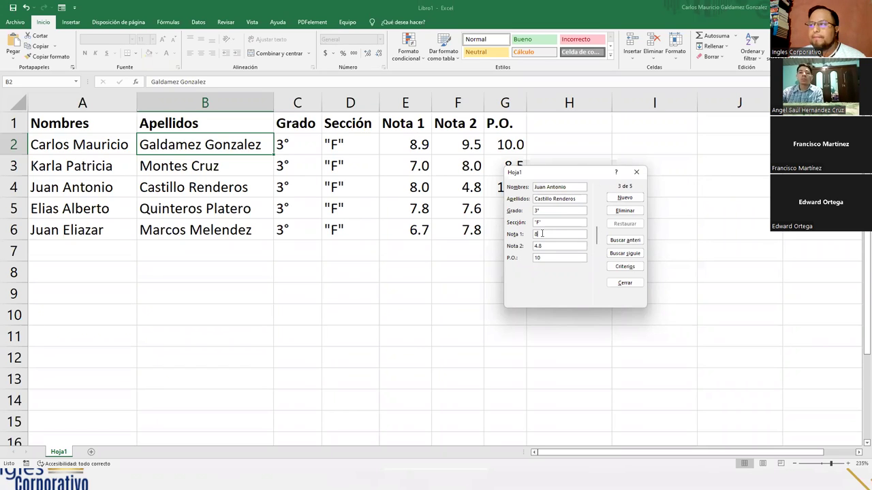
type(".0")
key("Return")
Change the third student's P.O. from 10 to 9.5, then step back to the first record
left_click(596, 189)
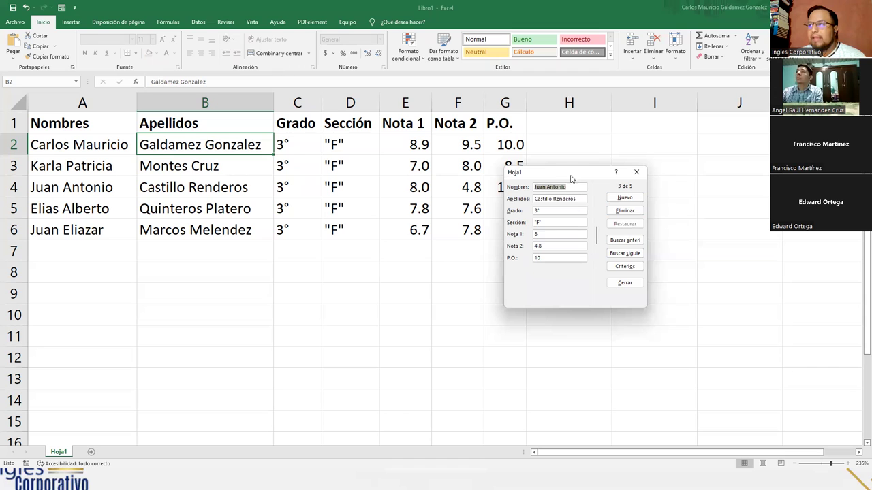
left_click_drag(572, 172, 634, 170)
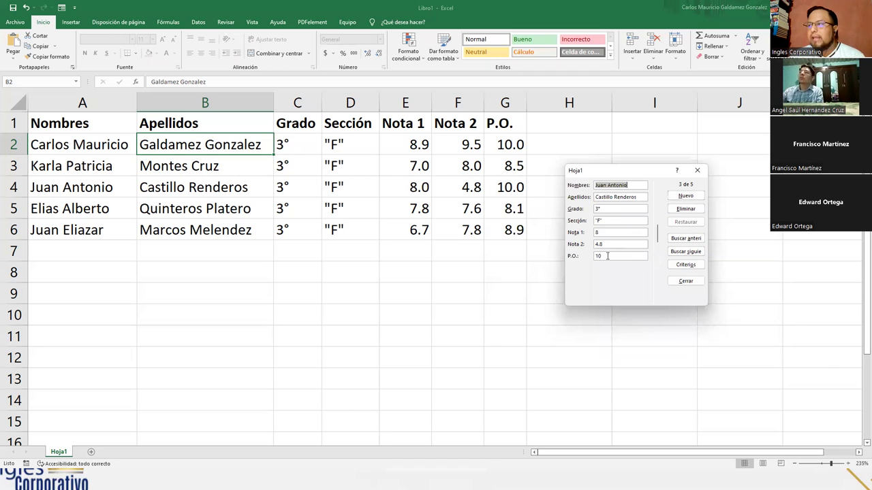
left_click_drag(607, 256, 583, 253)
type("9.5")
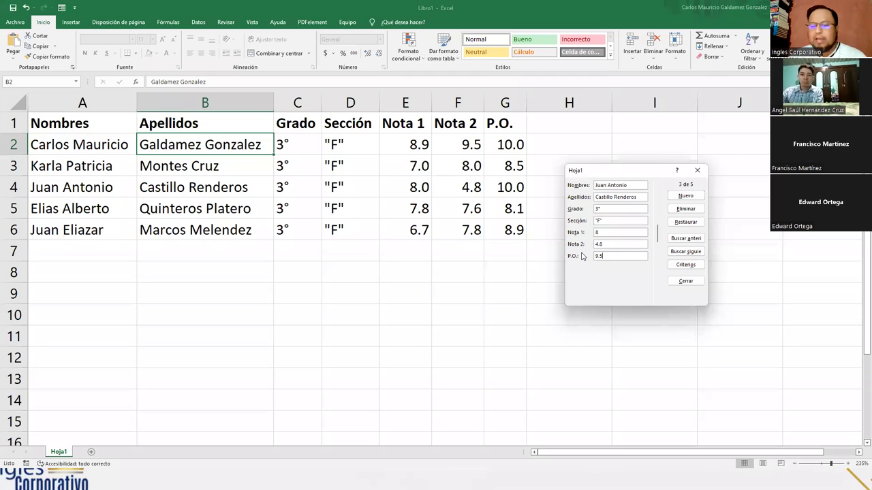
key("Return")
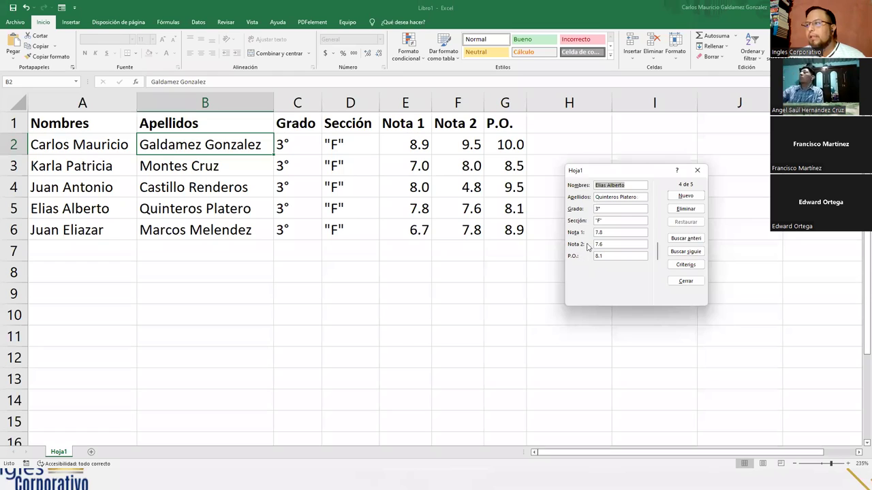
left_click(657, 185)
left_click(657, 185)
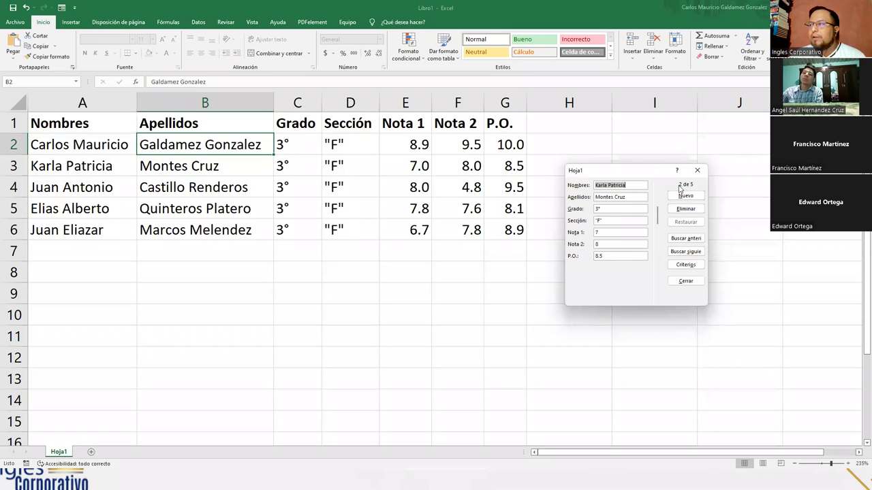
left_click(657, 185)
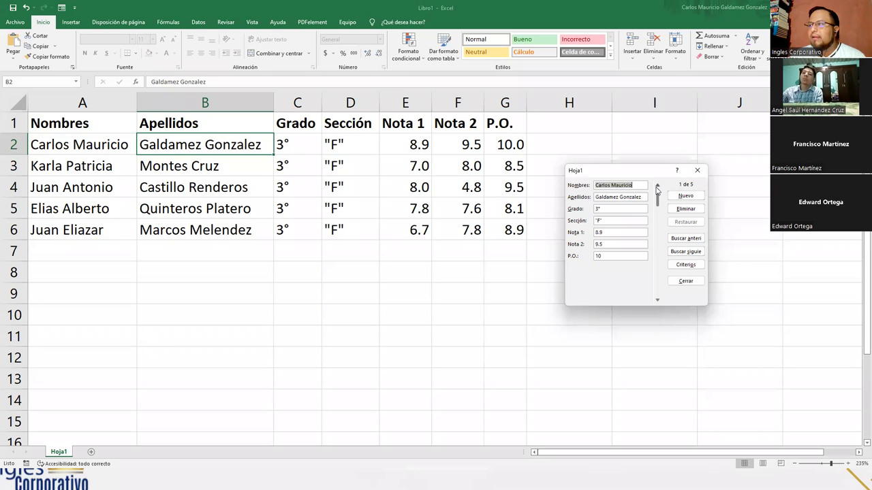
Browse records 1–5, stop on record 3 of 5 and choose Eliminar to delete it
left_click(657, 300)
left_click(658, 300)
left_click(657, 300)
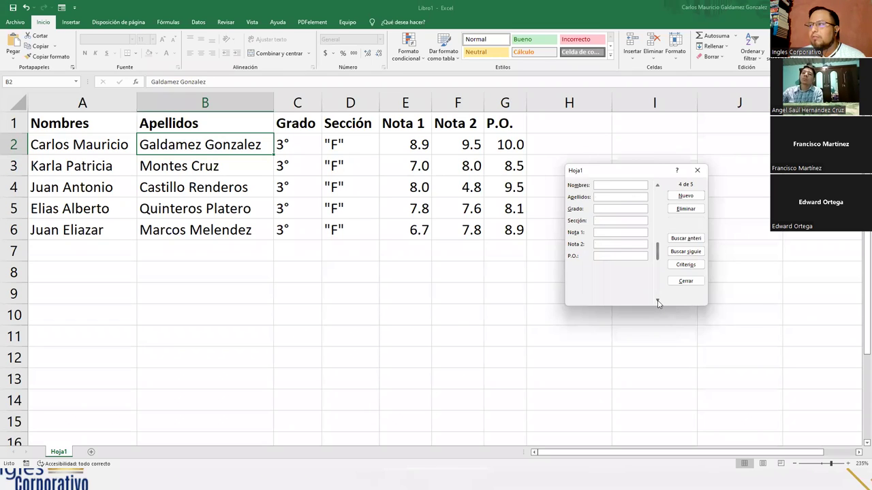
left_click(657, 301)
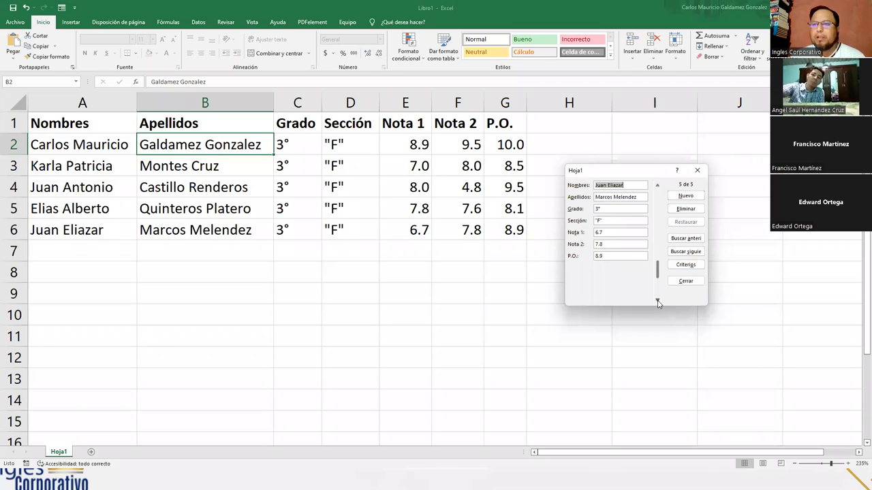
left_click(658, 187)
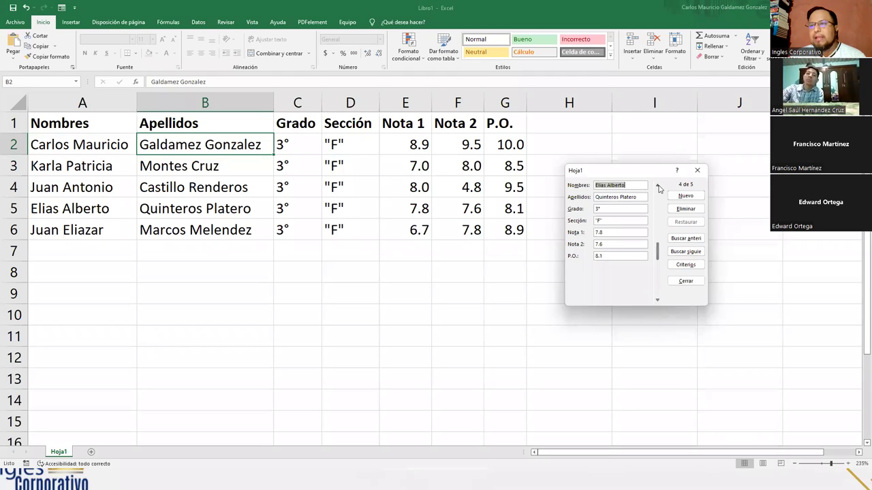
left_click(658, 187)
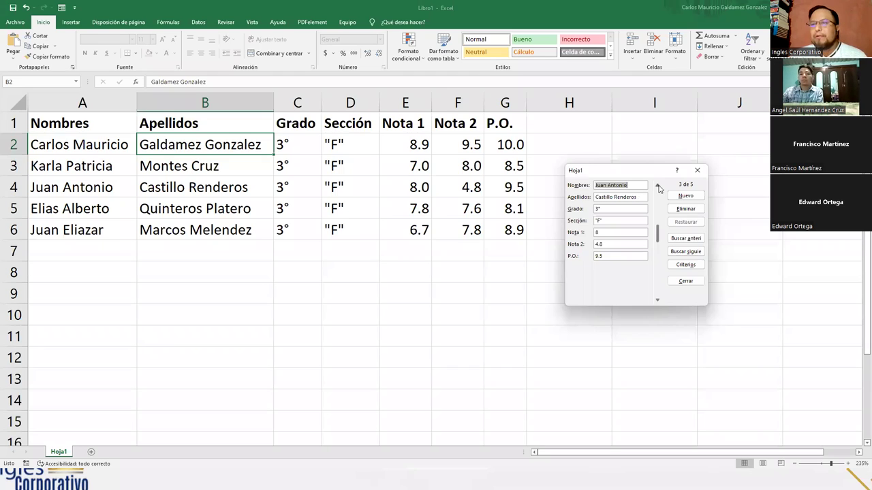
left_click(658, 187)
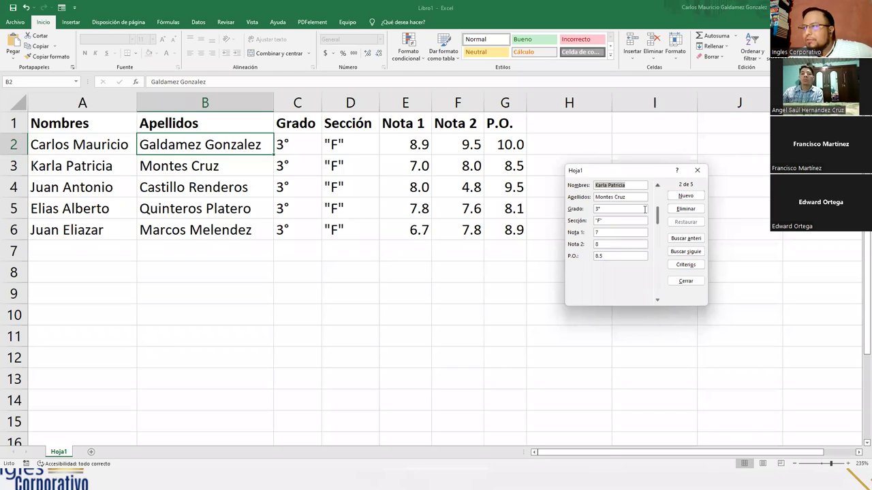
left_click(658, 302)
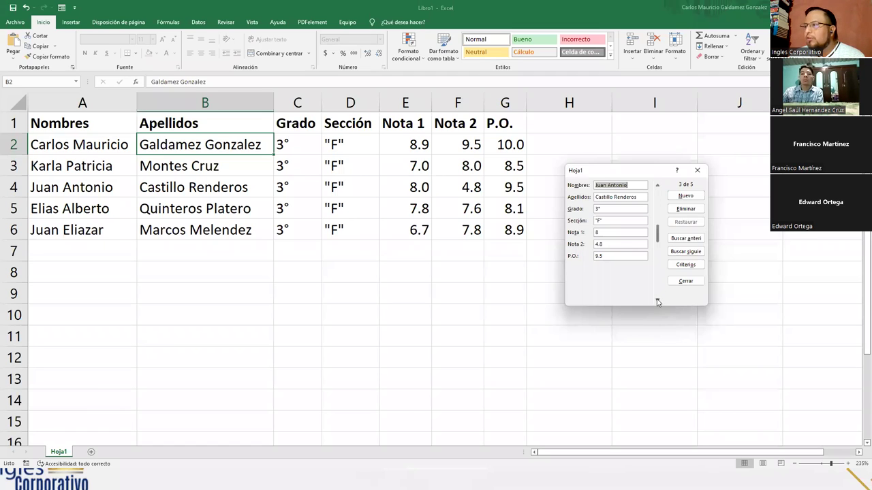
left_click(685, 209)
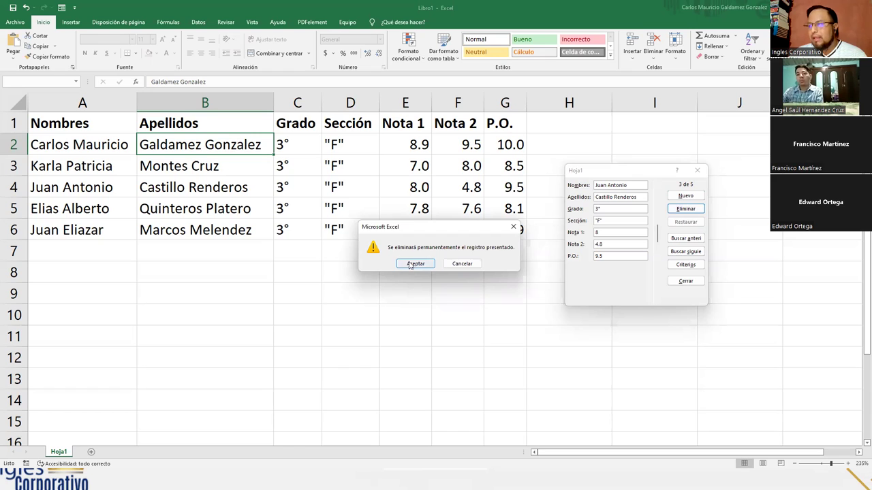
Confirm the permanent deletion with Aceptar and browse back to record 1 of 4
left_click(412, 265)
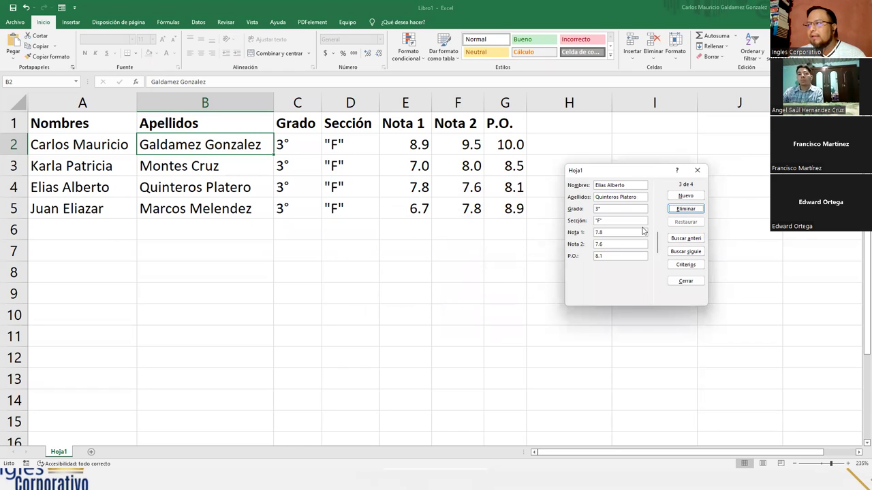
left_click(658, 184)
left_click(658, 300)
left_click(658, 221)
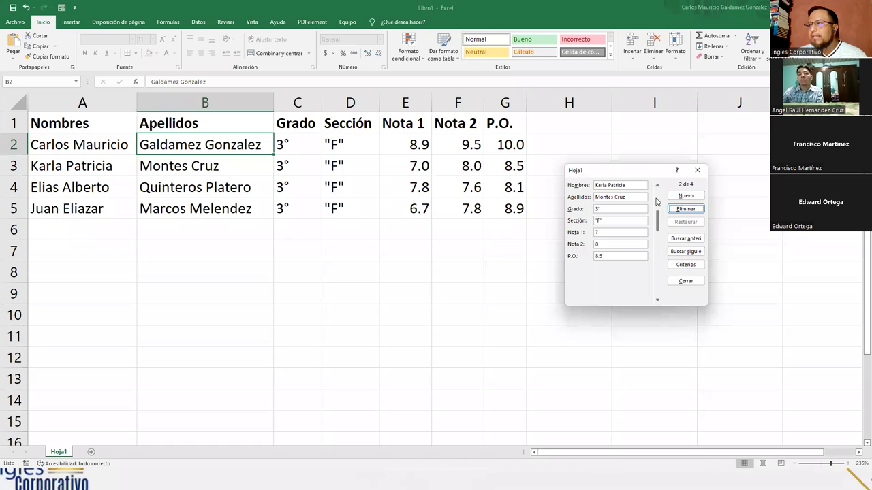
left_click(658, 186)
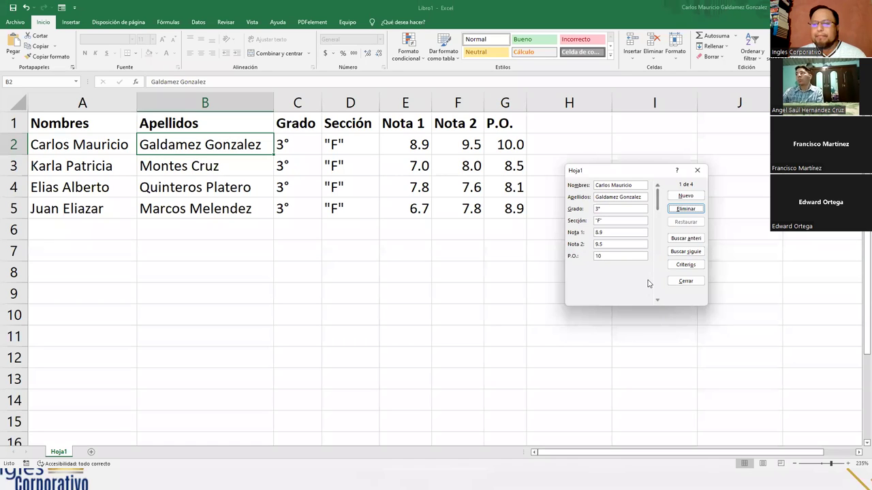
left_click(686, 197)
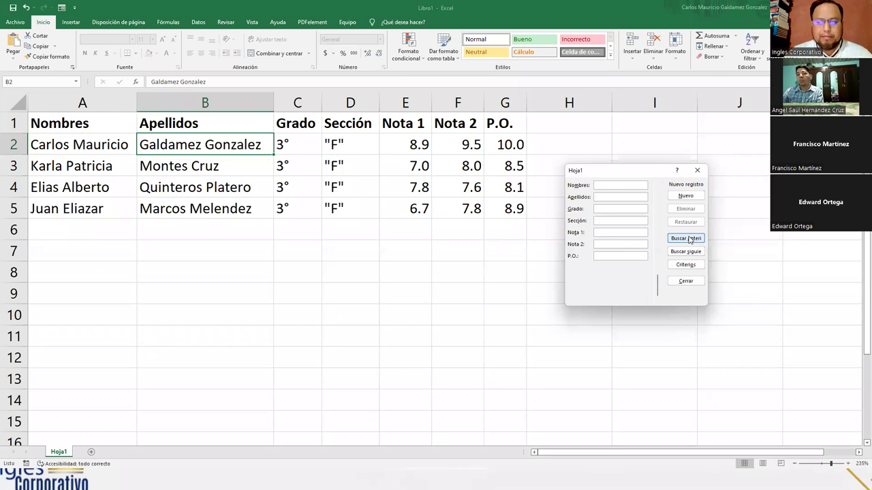
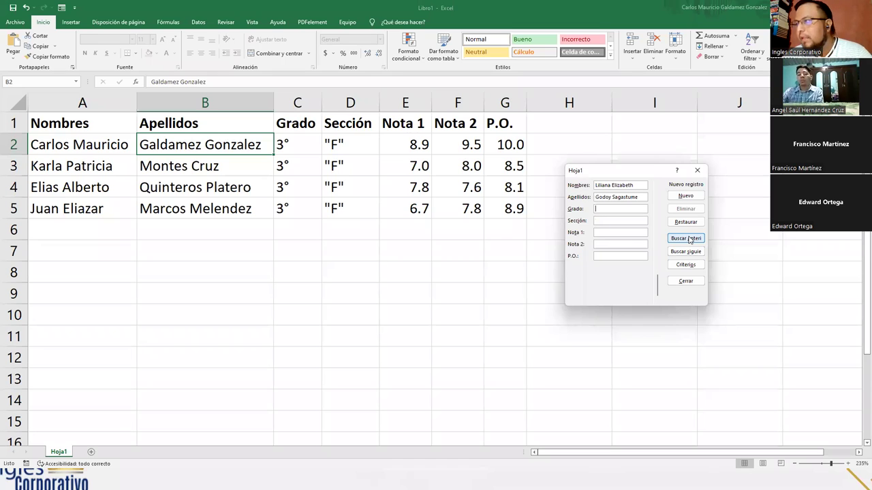
Enter the new student's name, grade 3°, section "F", Nota 1 6.5, Nota 2 4.5 and P.O. 10.0
type("3")
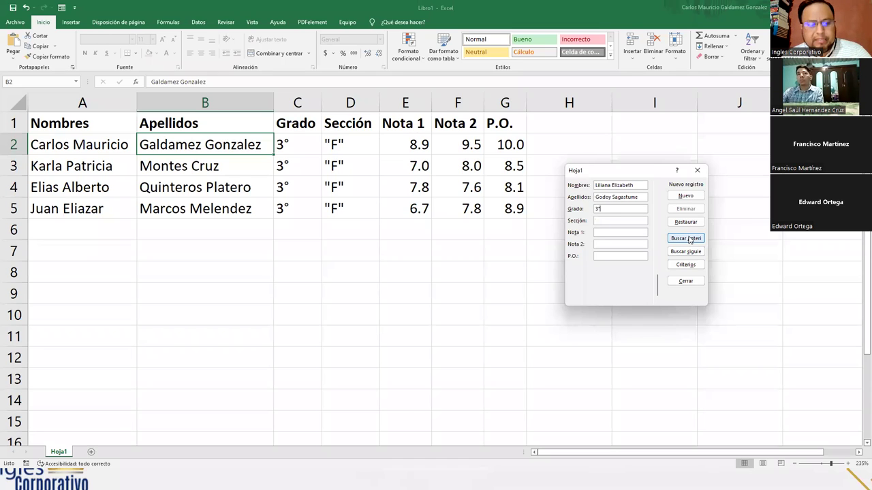
key("Tab")
type("\"F\"")
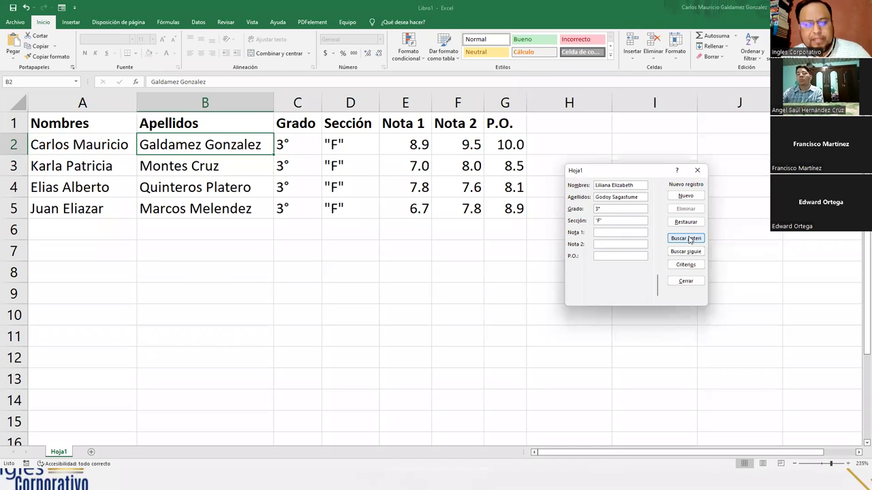
type("6.5")
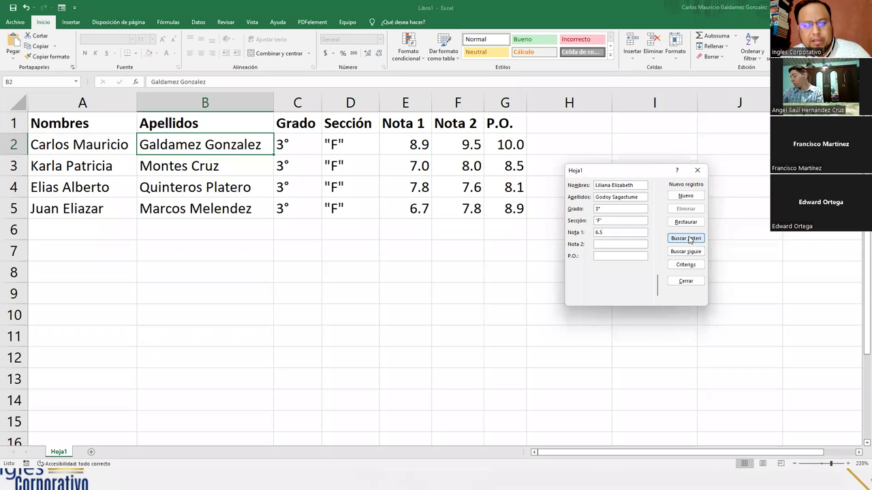
key("Tab")
type("4.5")
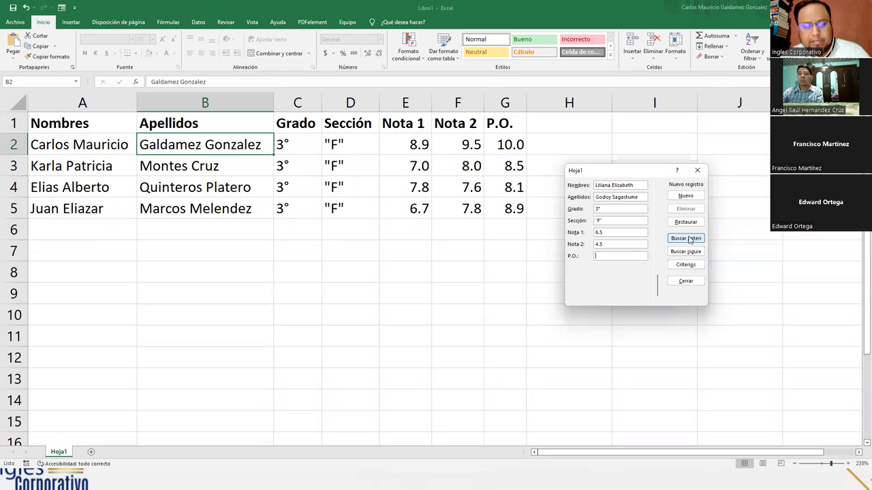
key("Tab")
type("10.0")
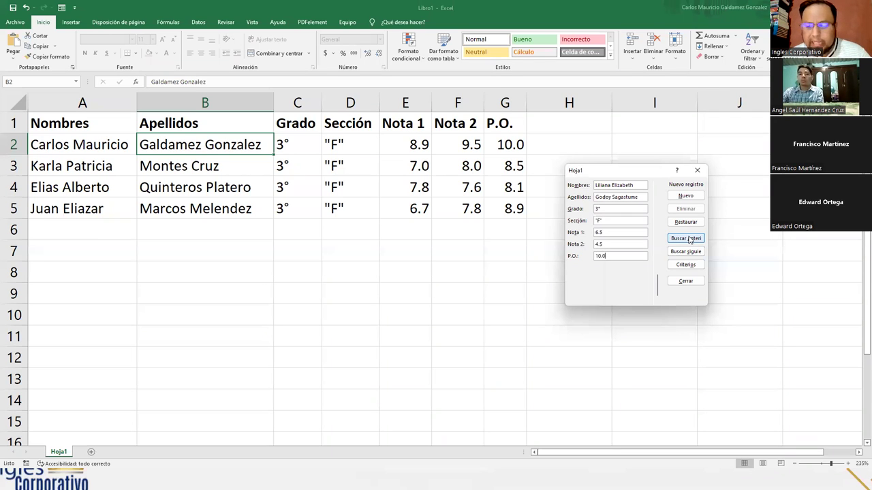
key("Return")
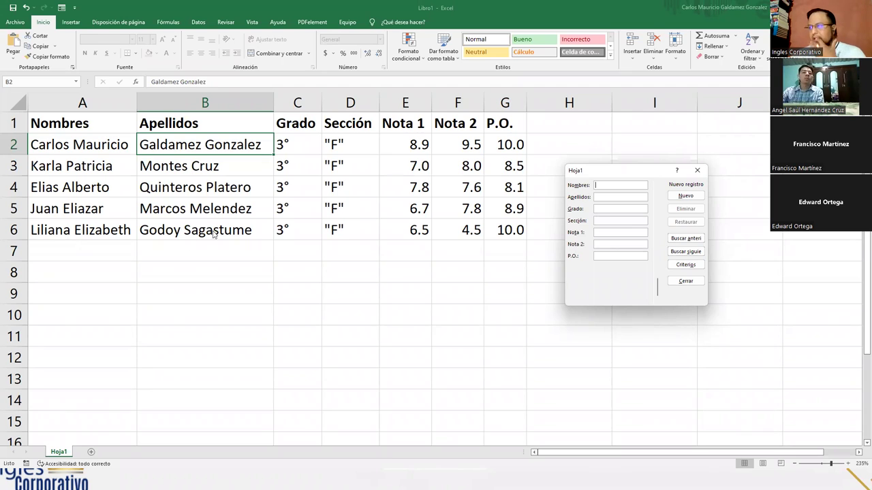
Page forward with Buscar siguiente to record 5, then back with Buscar anterior to record 1
left_click(658, 194)
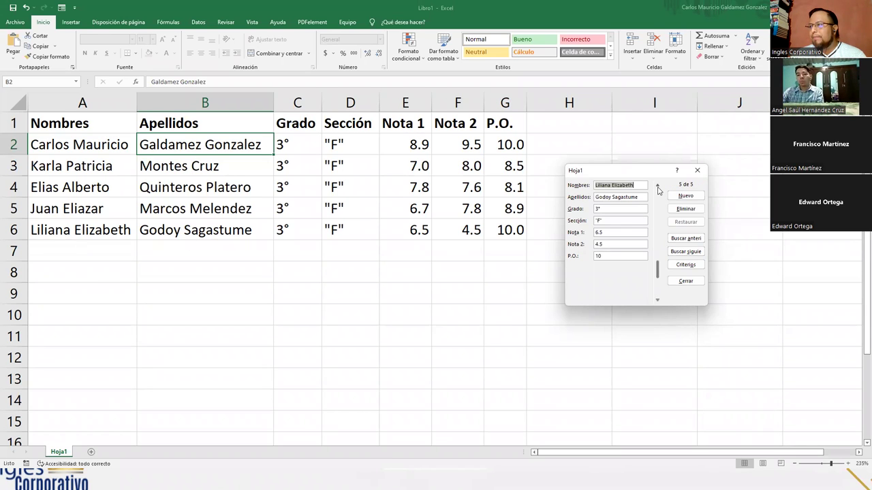
left_click(695, 252)
left_click(695, 252)
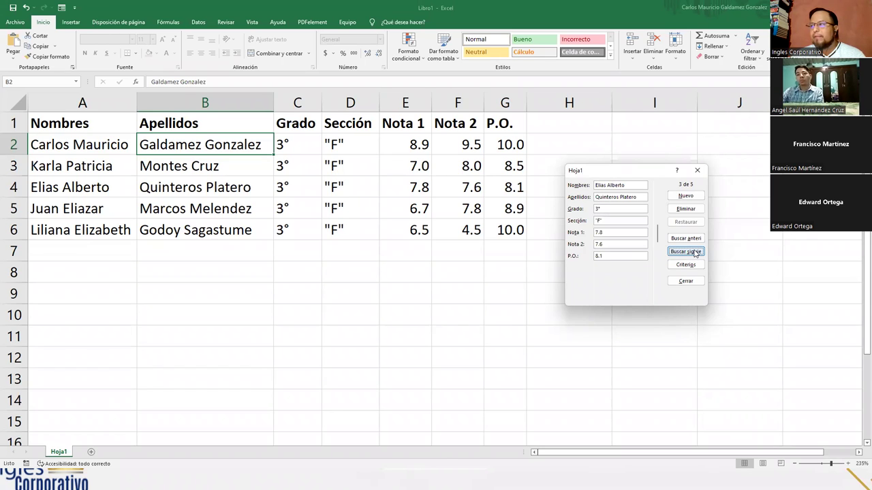
left_click(694, 252)
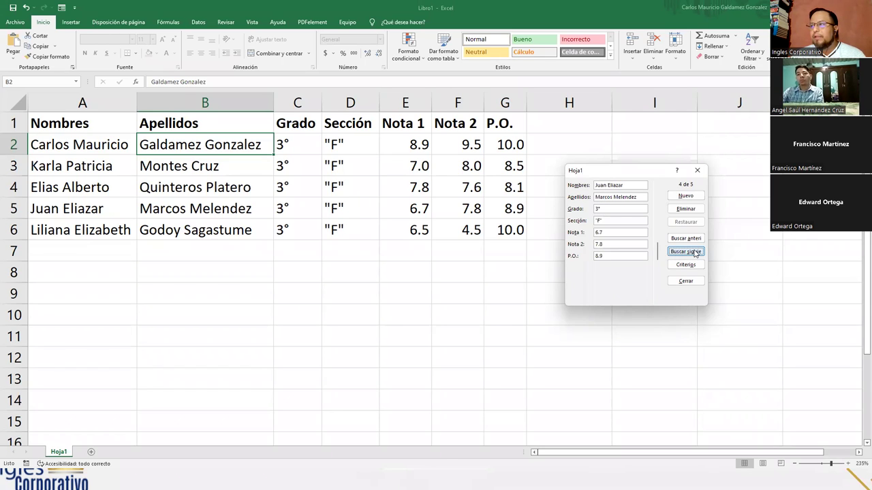
left_click(694, 252)
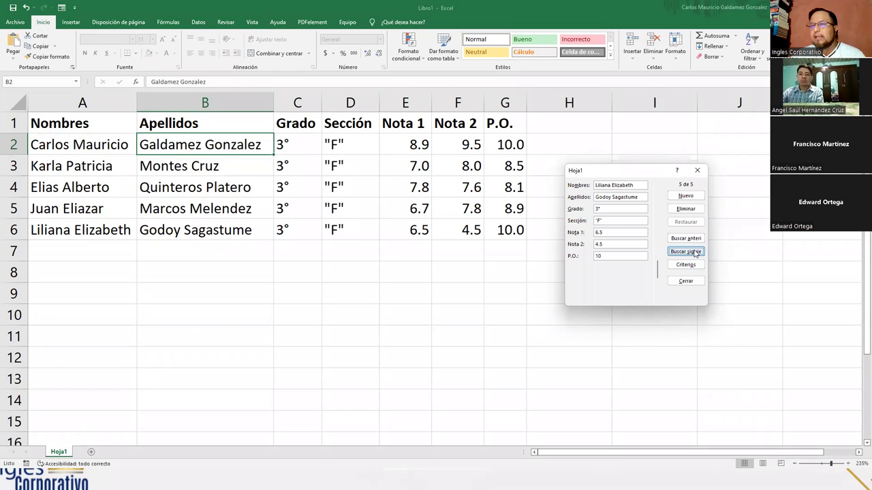
left_click(690, 240)
left_click(690, 239)
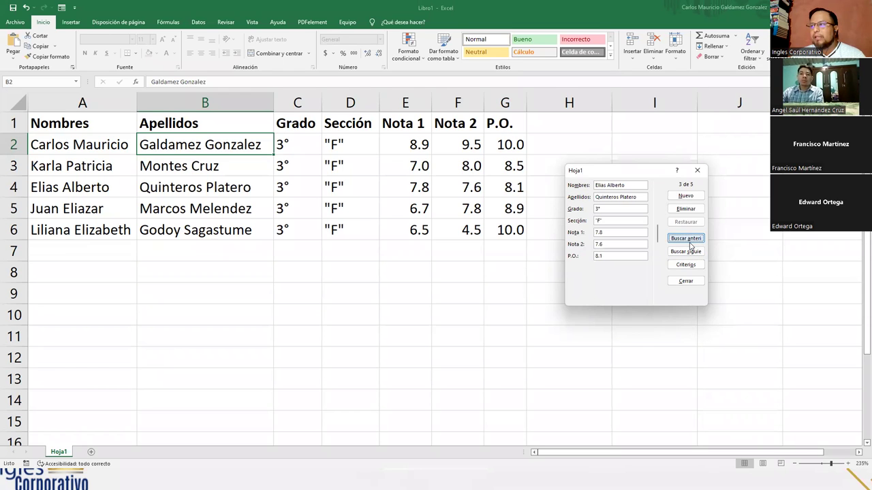
left_click(690, 240)
left_click(690, 239)
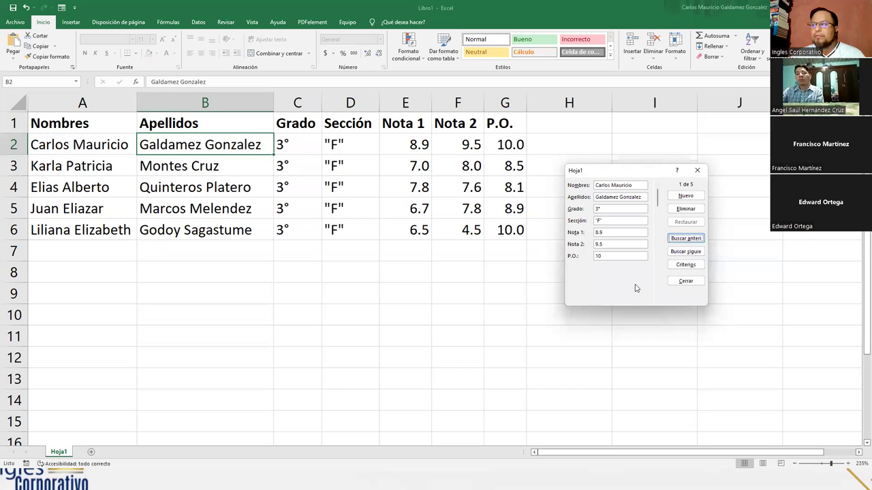
left_click(687, 265)
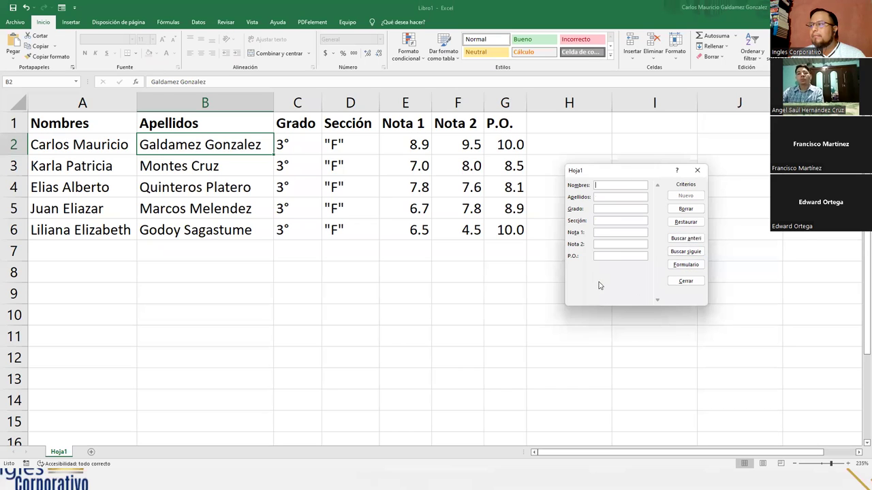
Clear the Criterios fields with Restaurar, return to the records, and close the data form
left_click(681, 228)
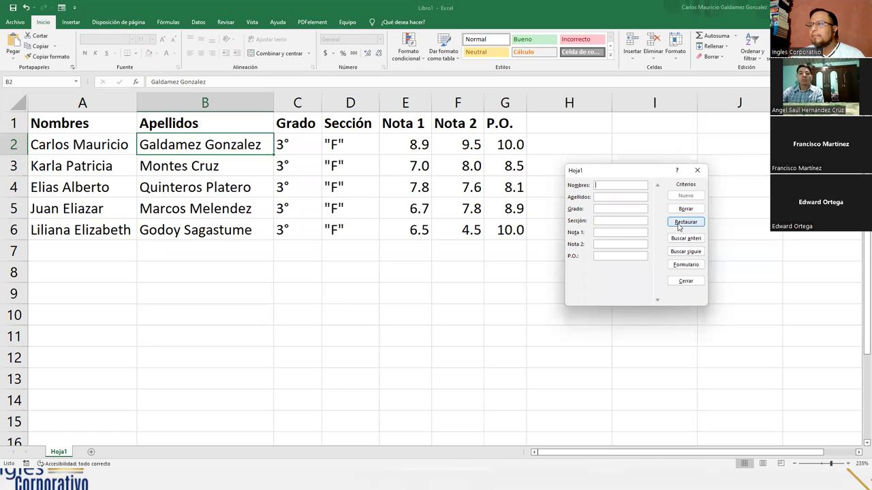
left_click(686, 265)
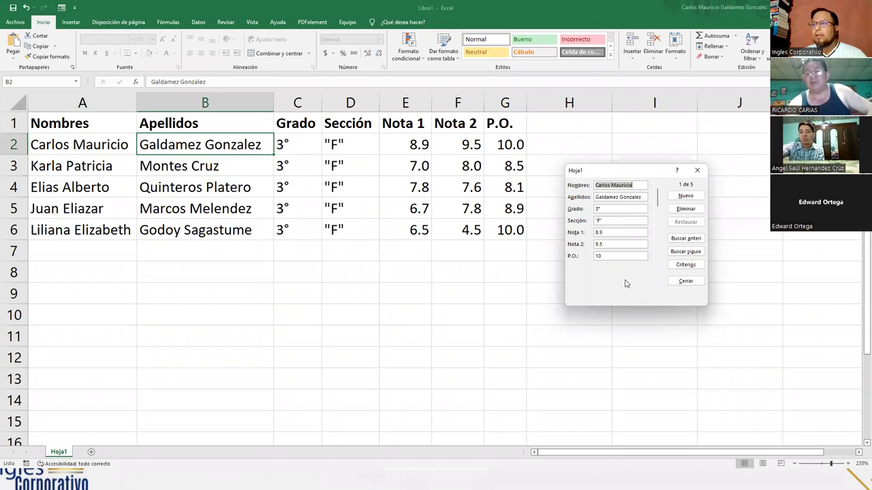
left_click(697, 170)
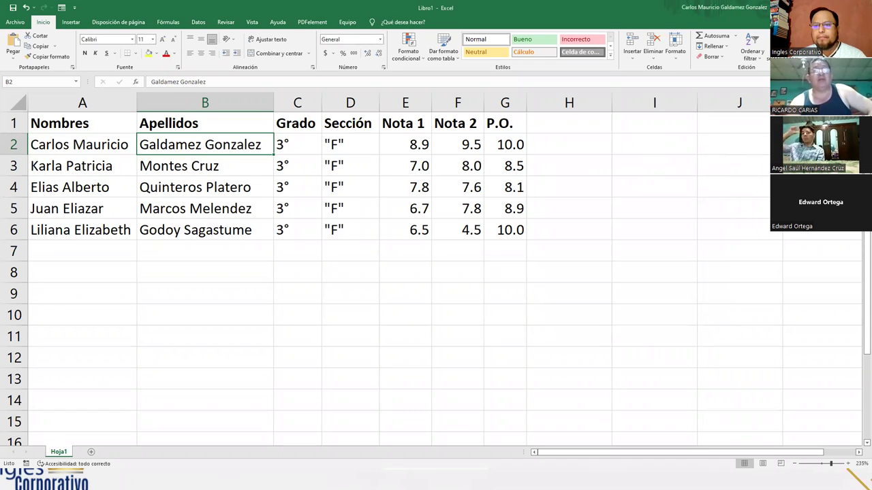
left_click(173, 193)
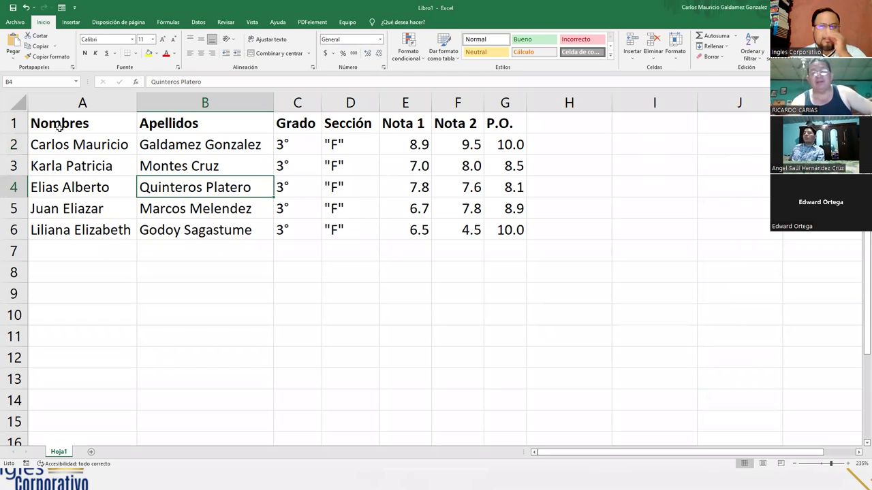
left_click_drag(68, 124, 511, 136)
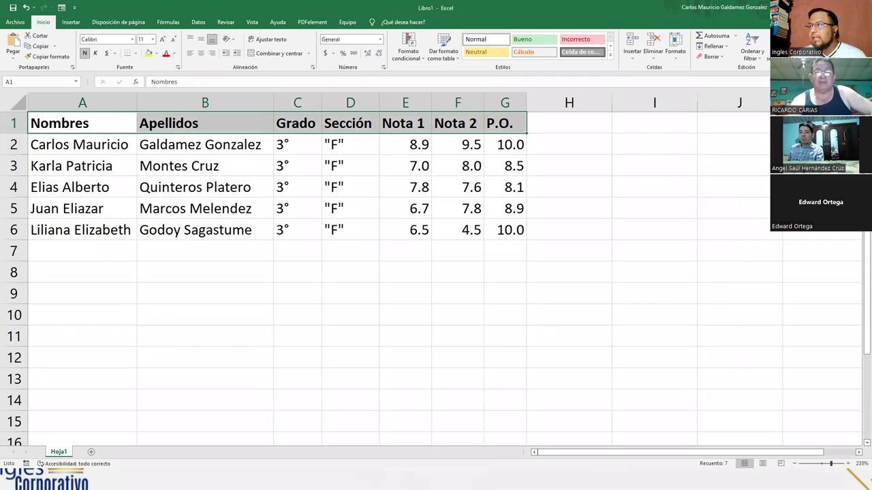
key("alt+4")
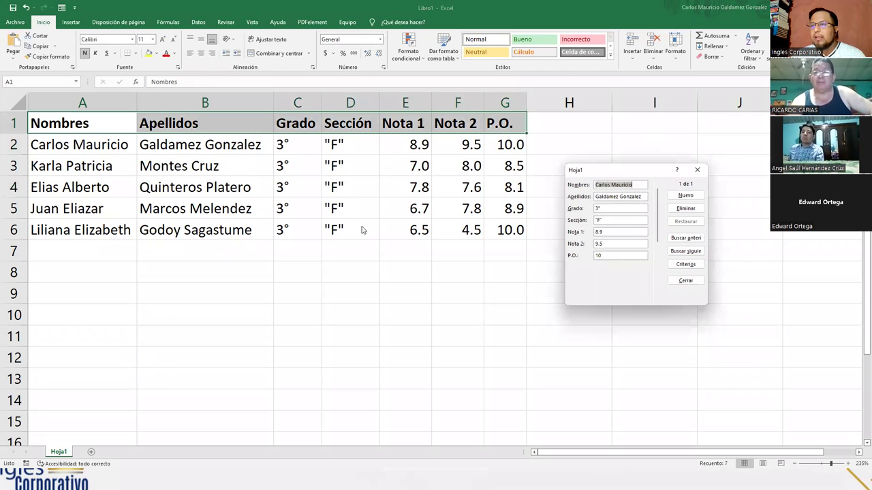
left_click_drag(658, 216, 658, 253)
left_click(657, 185)
left_click_drag(658, 232, 658, 272)
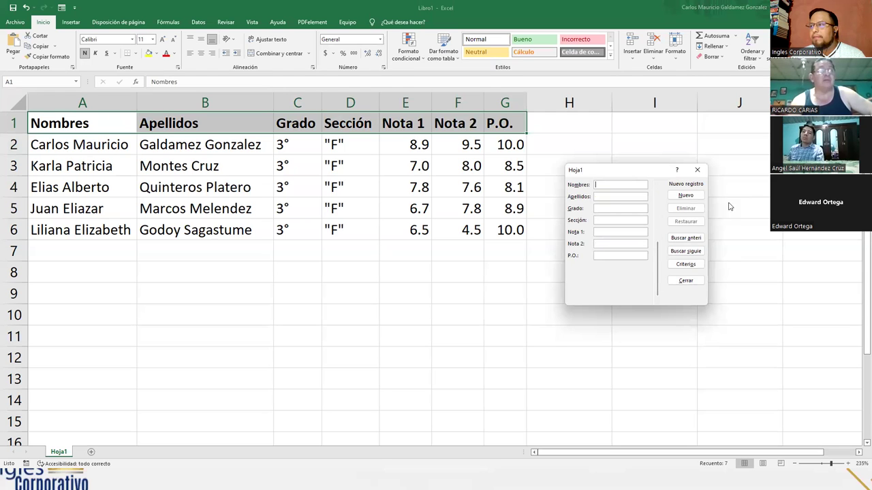
left_click(697, 170)
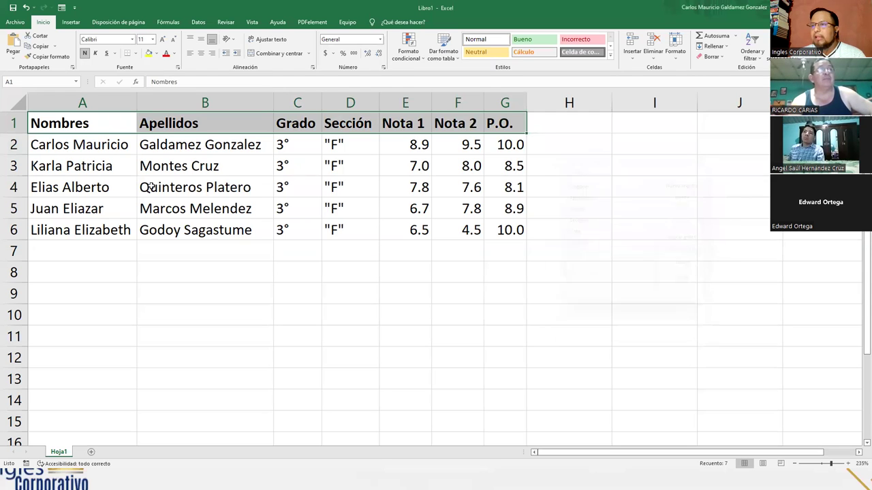
left_click(82, 163)
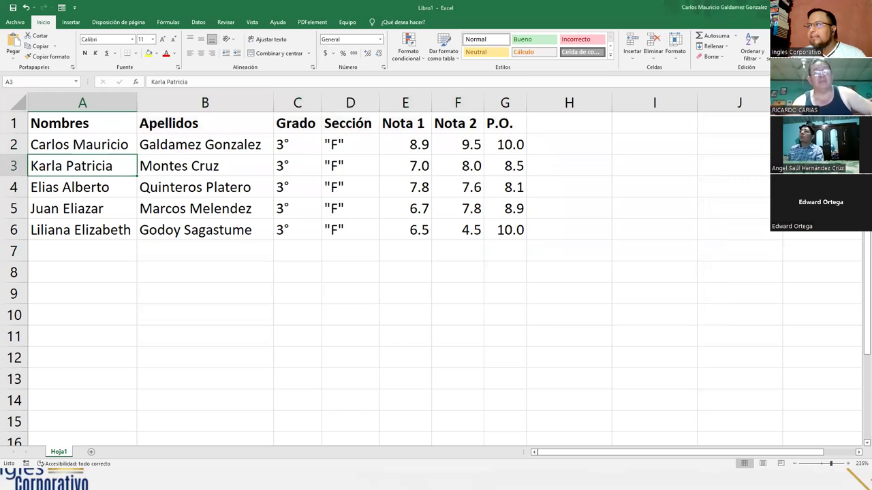
key("alt+4")
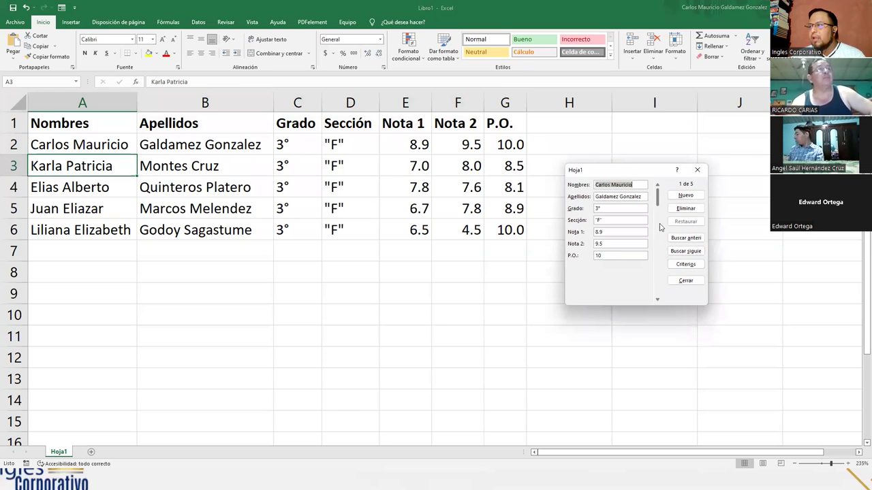
left_click_drag(658, 204, 660, 260)
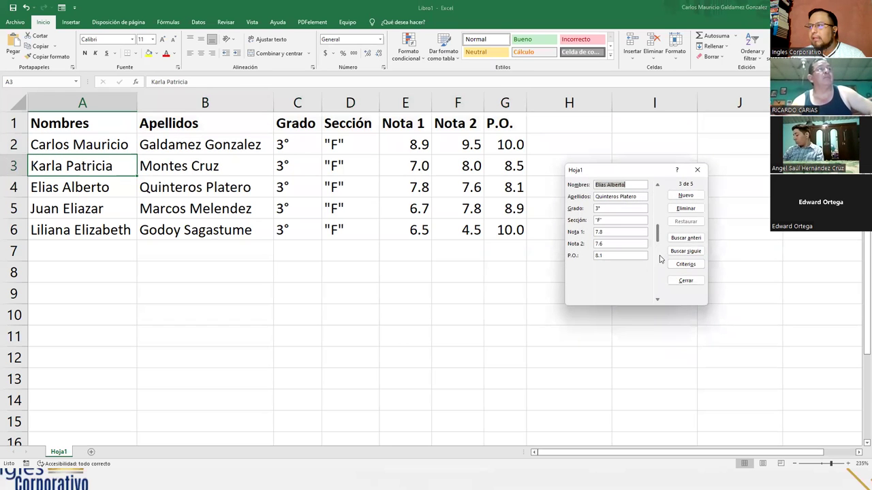
left_click(658, 299)
left_click(657, 299)
left_click(658, 300)
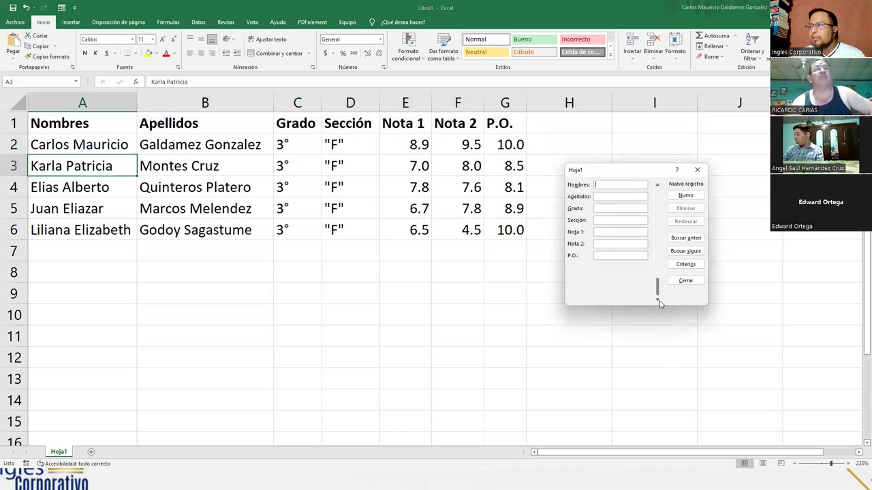
mouse_move(659, 290)
left_mouse_down()
mouse_move(650, 201)
mouse_move(658, 294)
left_mouse_up()
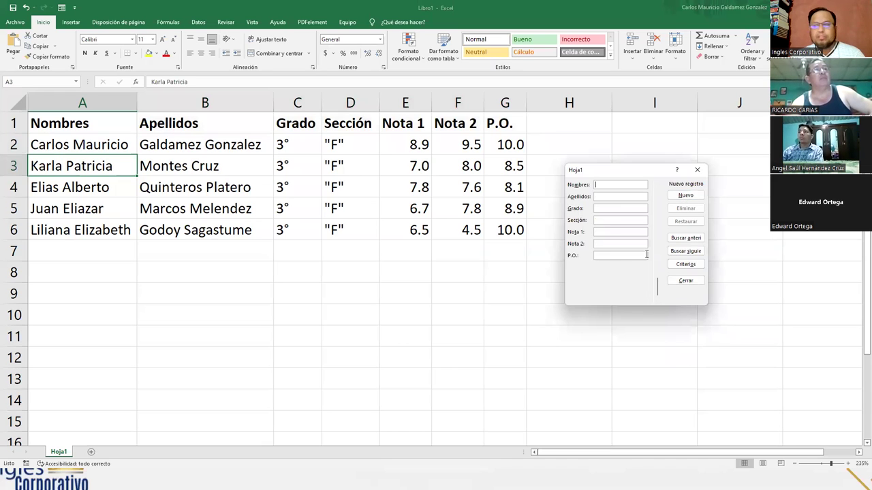
left_click(697, 170)
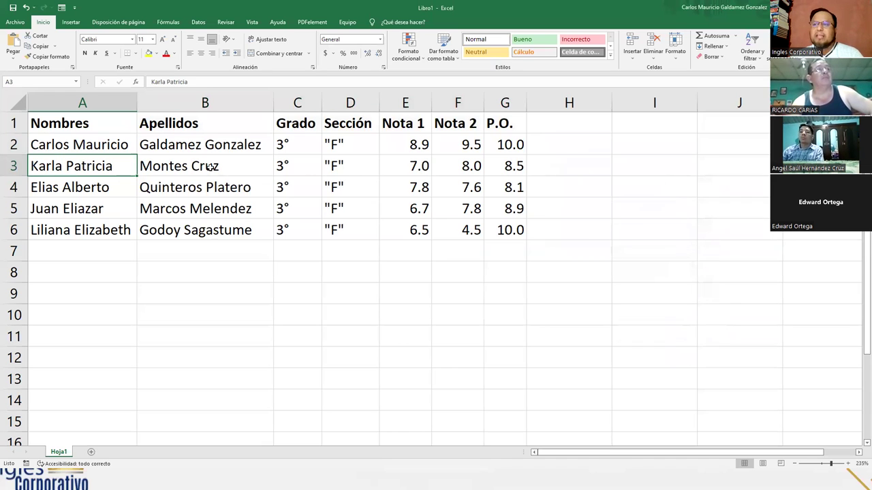
Select A1:G6 and apply Todos los bordes so every grades-table cell is bordered
left_click(212, 168)
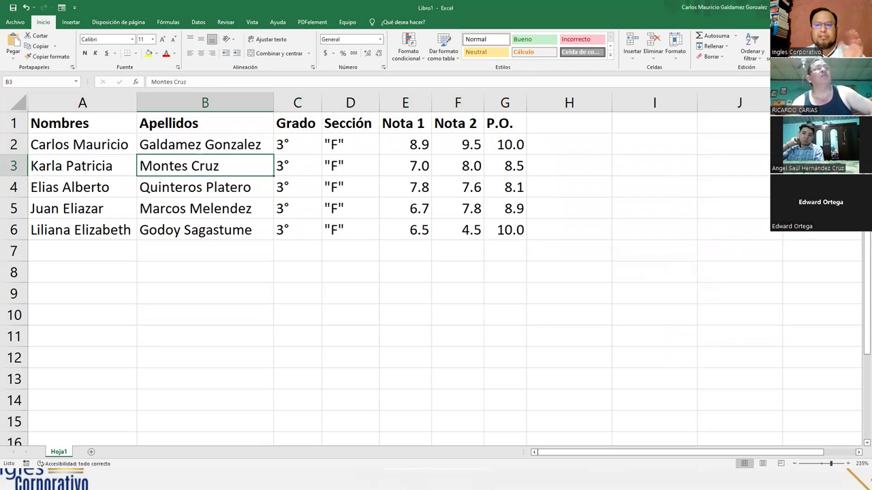
left_click_drag(110, 126, 502, 229)
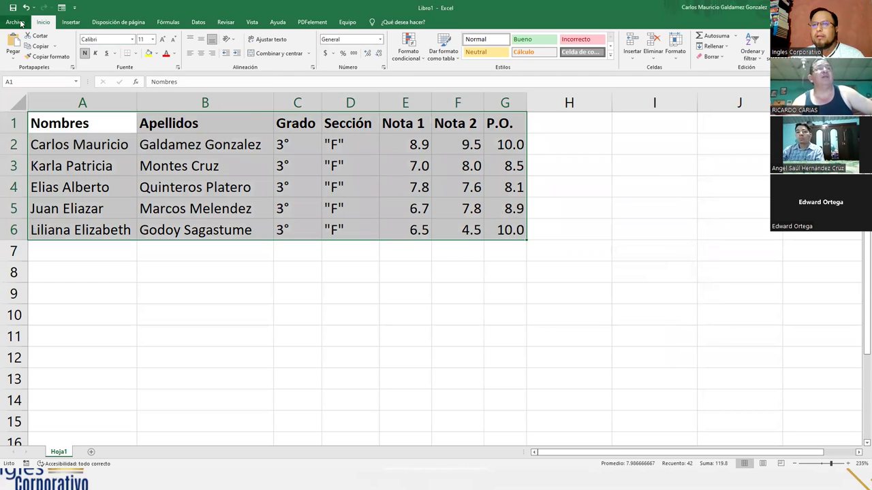
left_click(136, 53)
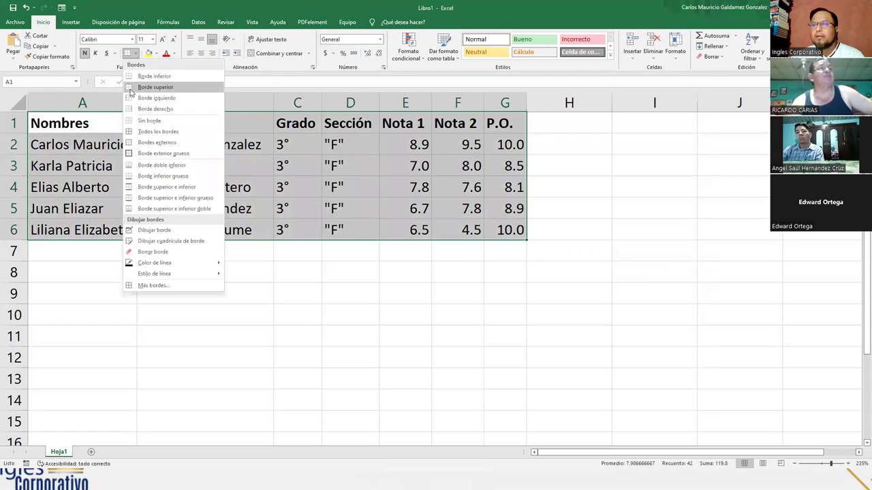
left_click(142, 134)
left_click(186, 189)
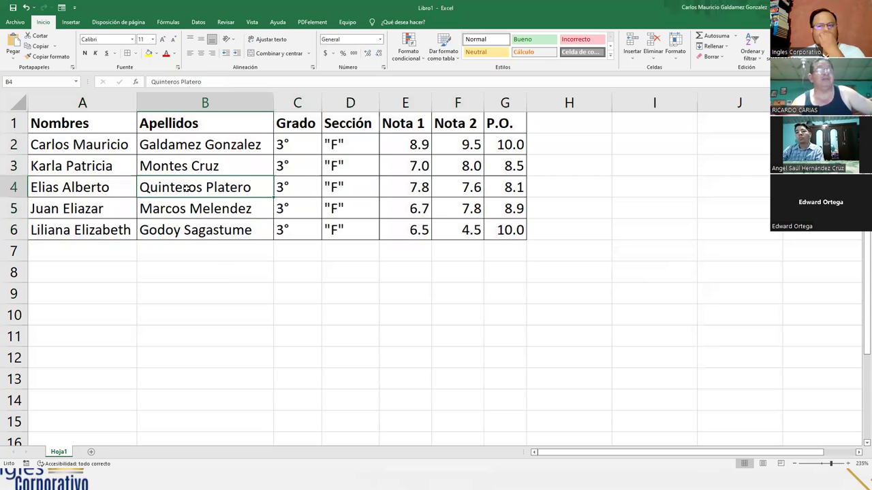
left_click(53, 232)
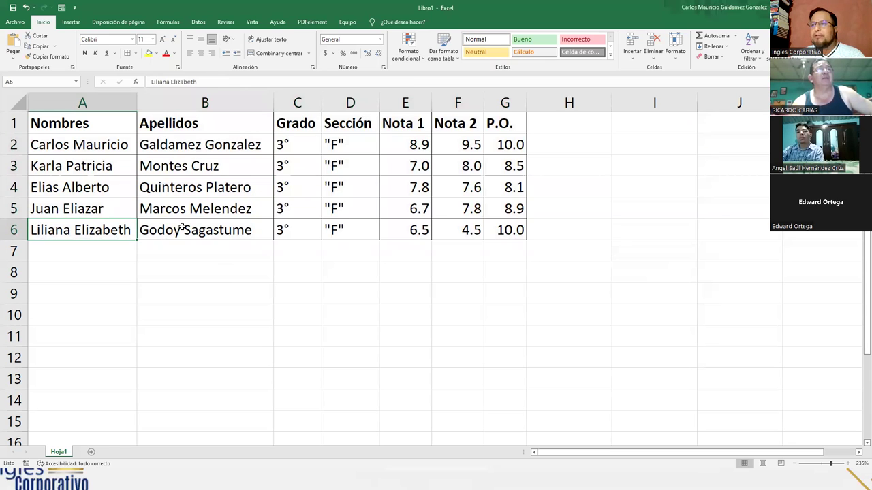
left_click_drag(85, 146, 489, 155)
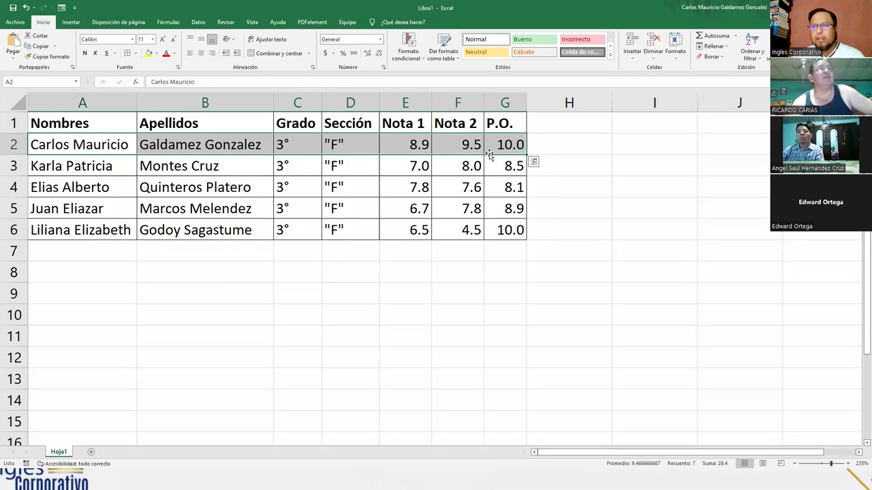
left_click(231, 191)
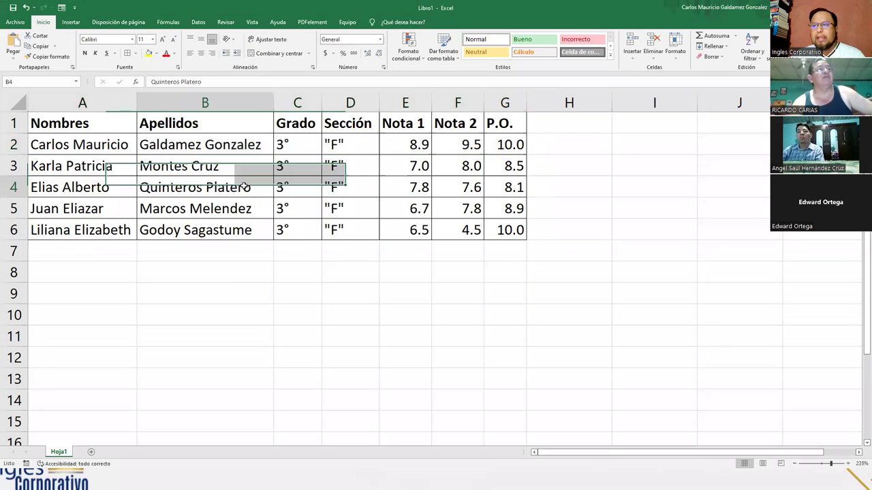
left_click(80, 149)
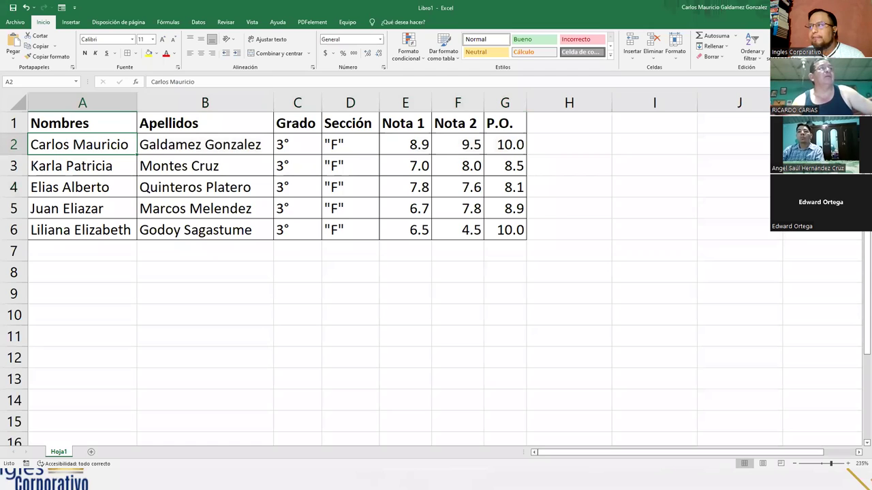
Open, reposition and close the record form, then add a new blank sheet Hoja2
key("alt+4")
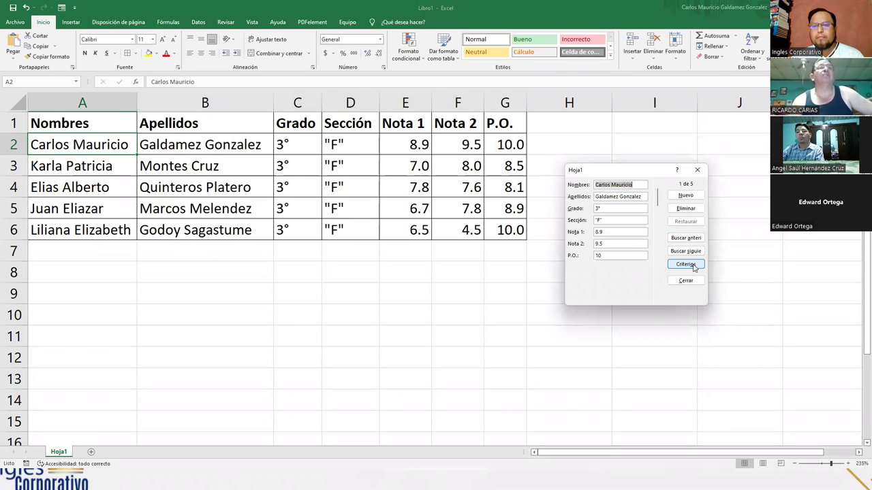
left_click_drag(598, 180, 314, 266)
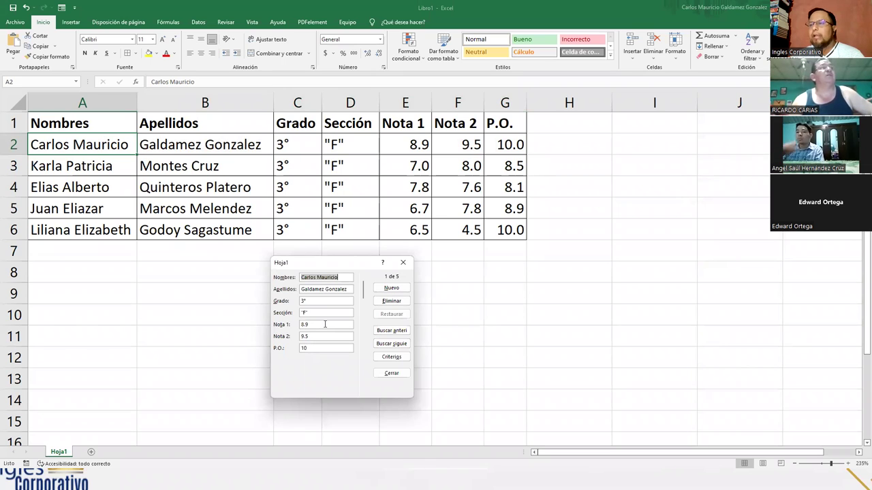
left_click(402, 264)
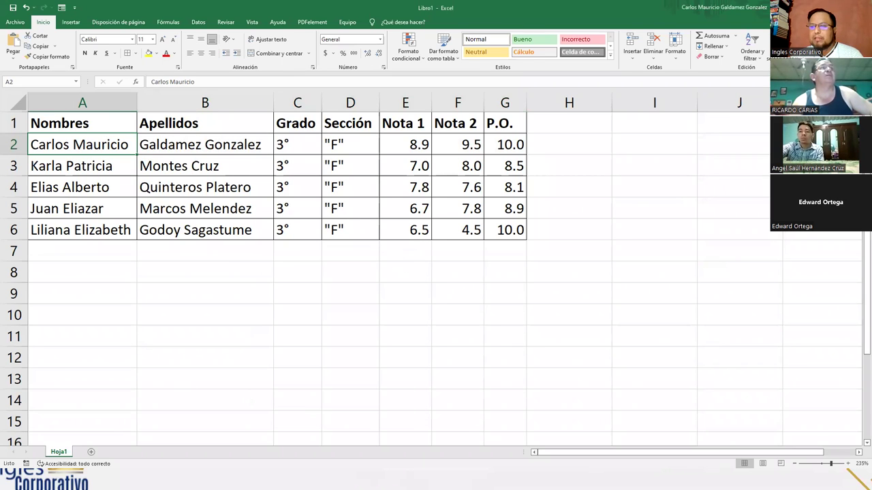
left_click(93, 453)
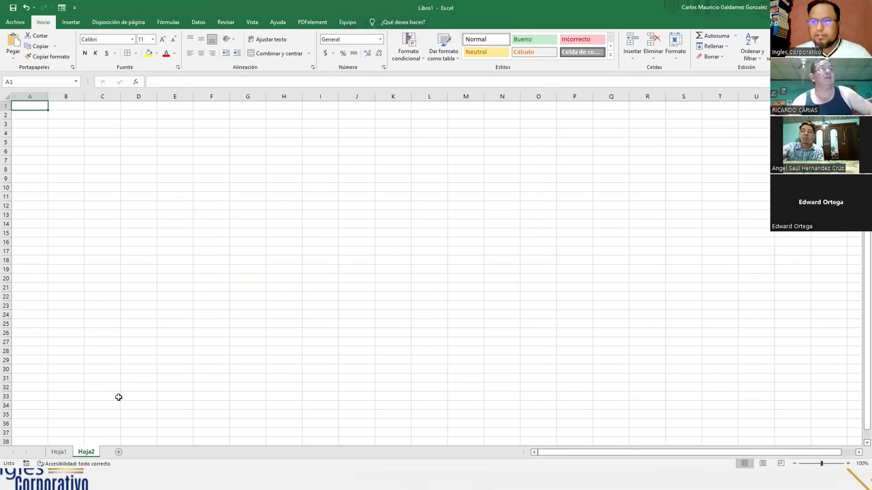
Type the headers Codigo, Primer Nombre and Segundo Nombre into A1:C1 of Hoja2
scroll(189, 349, "up", 4, "ctrl")
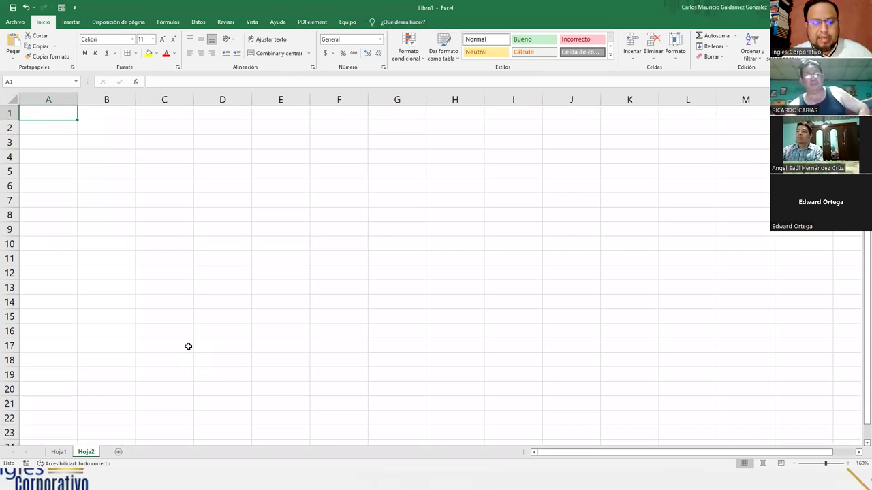
type("Codigo")
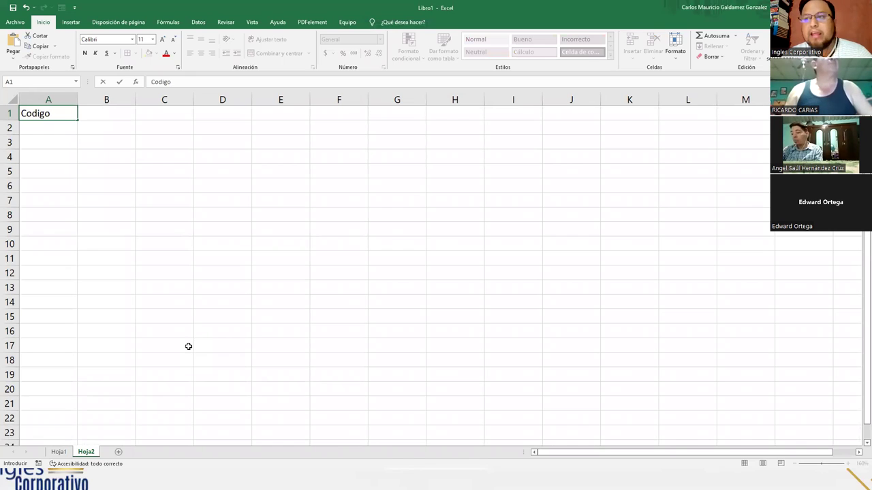
key("Tab")
type("Primer Nombre")
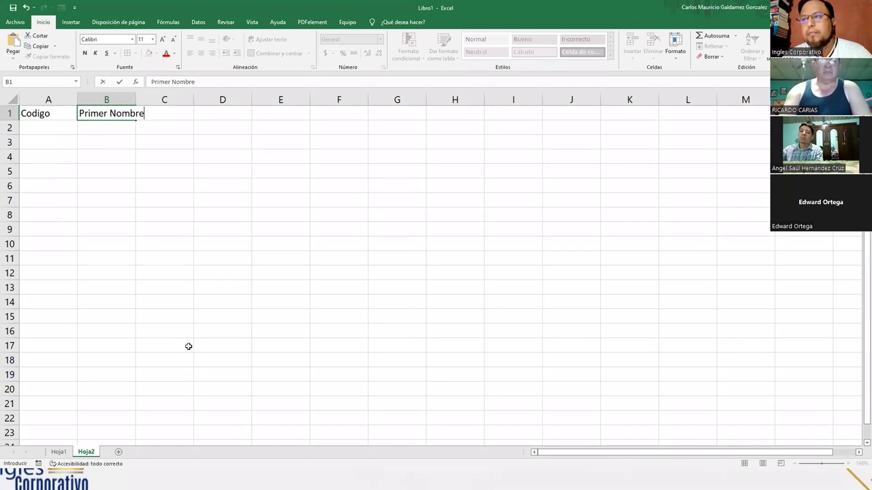
key("Tab")
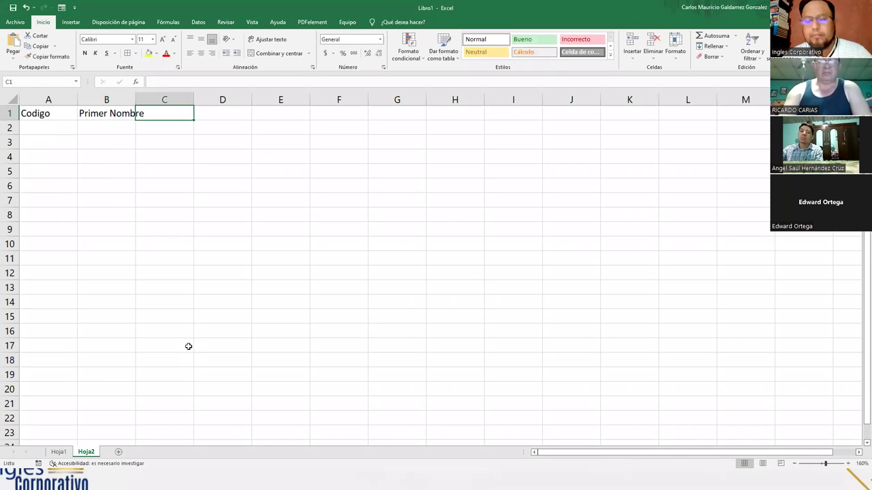
type("Segundo Nombre")
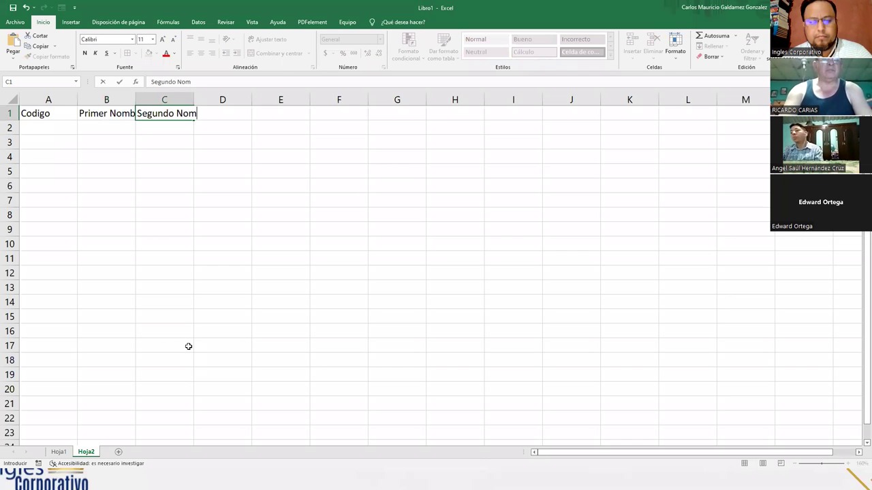
key("Tab")
Continue the header row with Apellidos, Sueldo Base, Horas Extra and Dias Festivos in D1:G1
type("Apellidos")
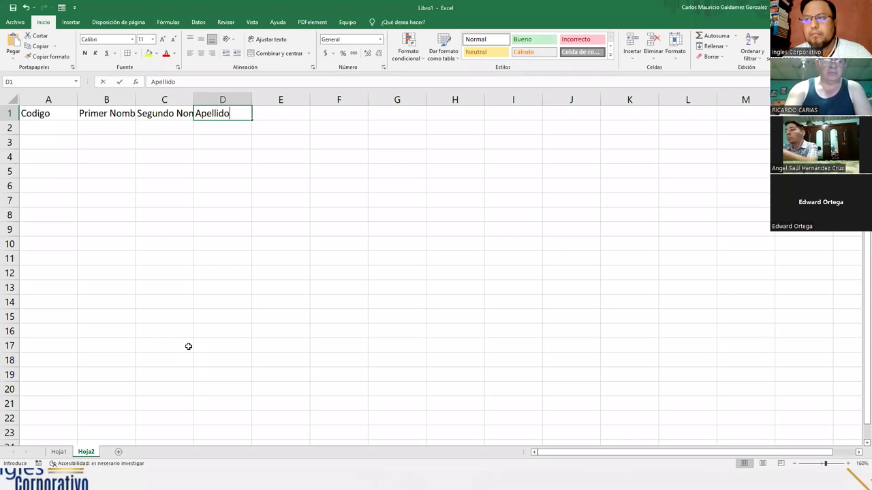
key("Tab")
type("Su")
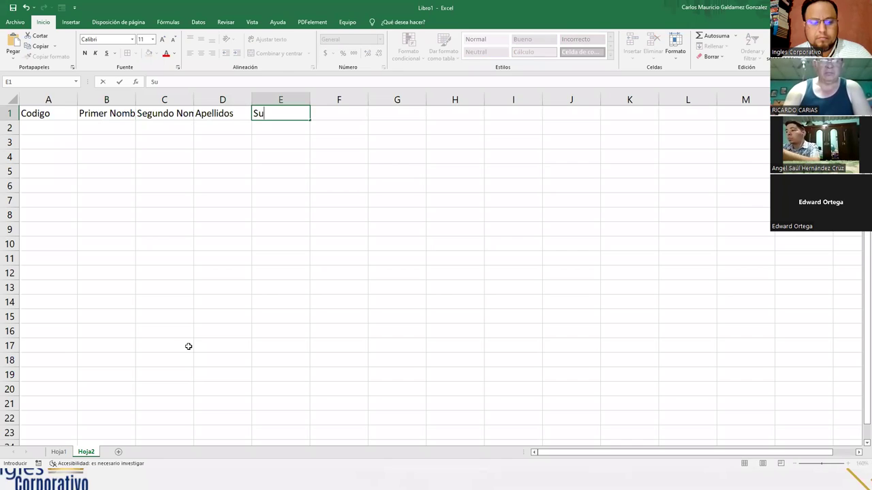
type("eldo Base")
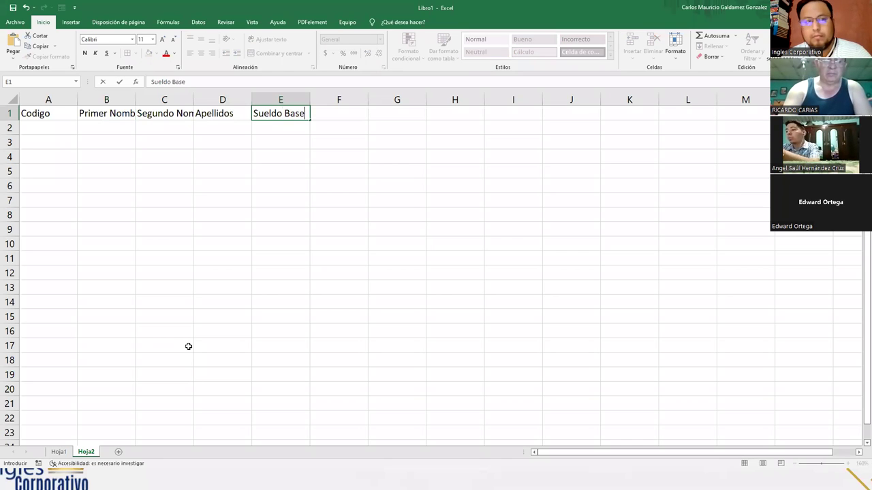
key("Tab")
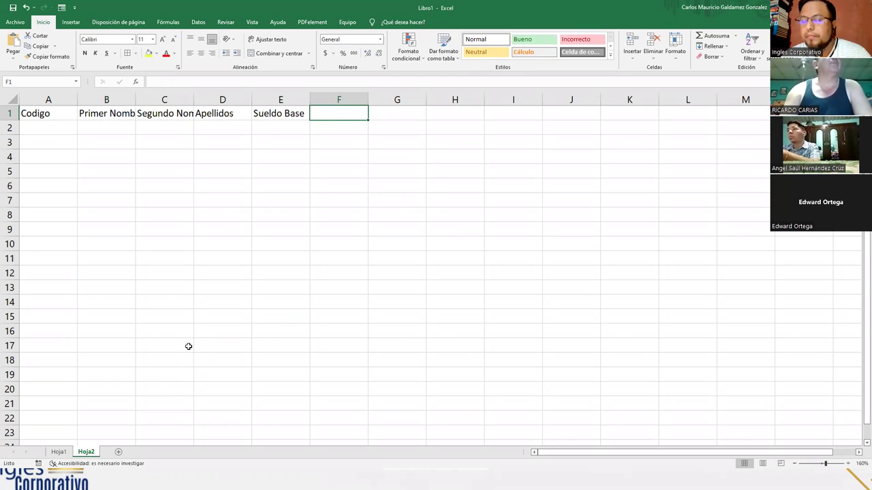
type("Horas Extra")
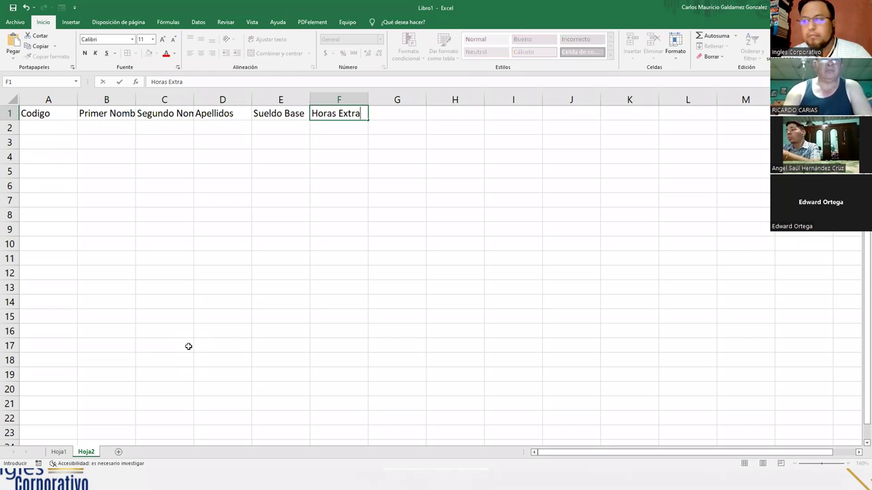
key("Tab")
type("Di")
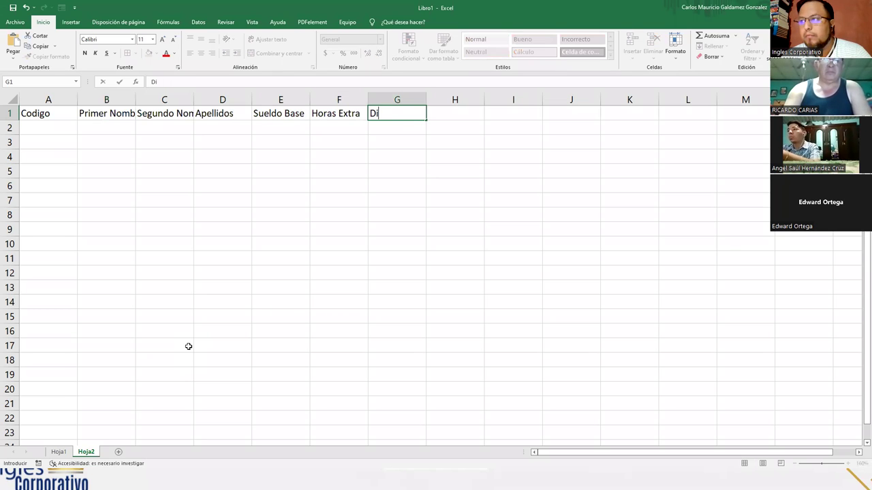
type("as Festivos")
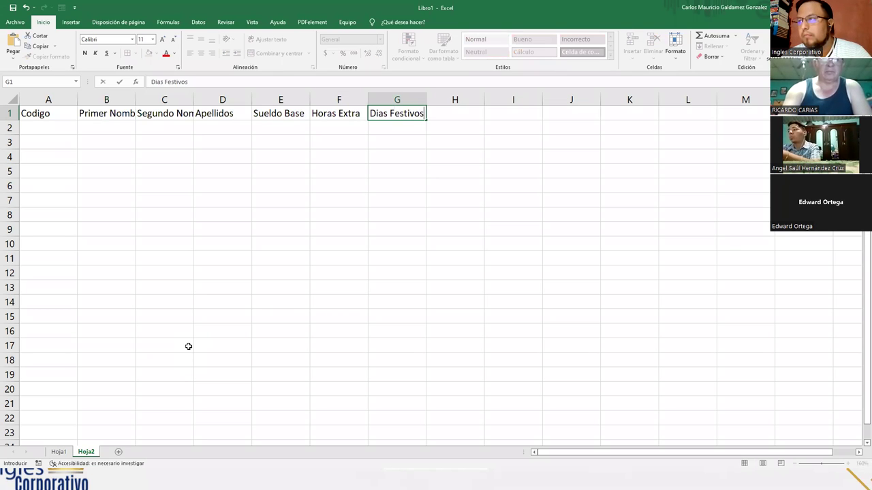
key("Return")
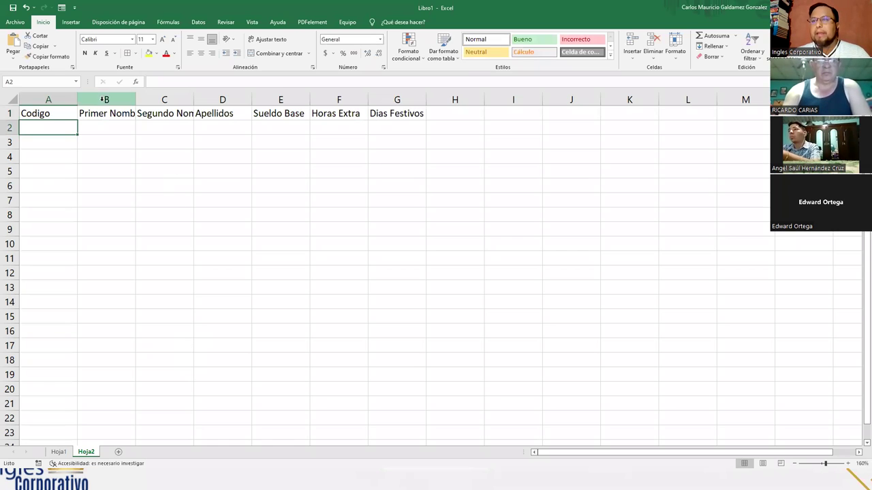
Resize columns A through F to fit their payroll headers
double_click(76, 102)
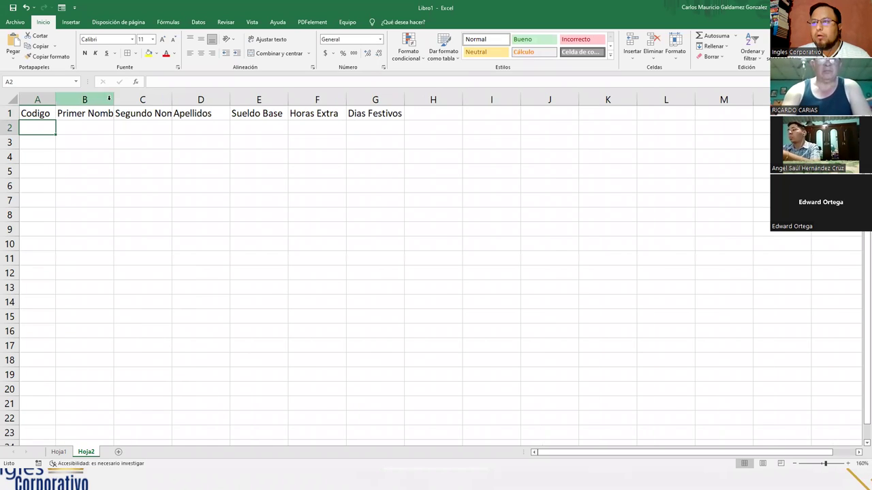
double_click(115, 100)
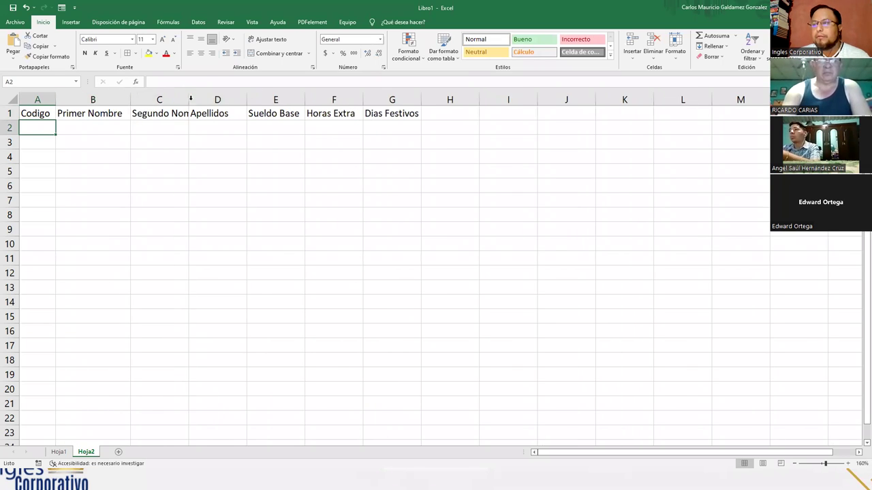
double_click(188, 100)
left_click_drag(273, 99, 302, 100)
left_click_drag(361, 99, 373, 99)
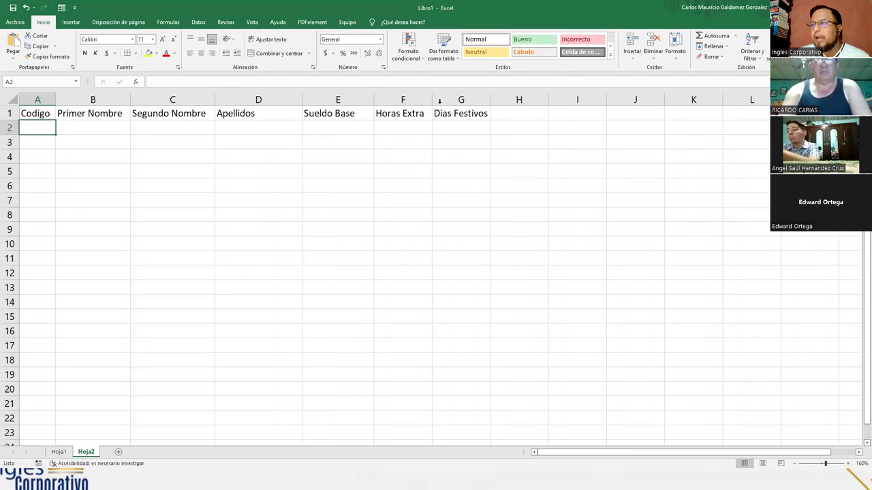
left_click_drag(433, 98, 430, 97)
left_click(481, 97)
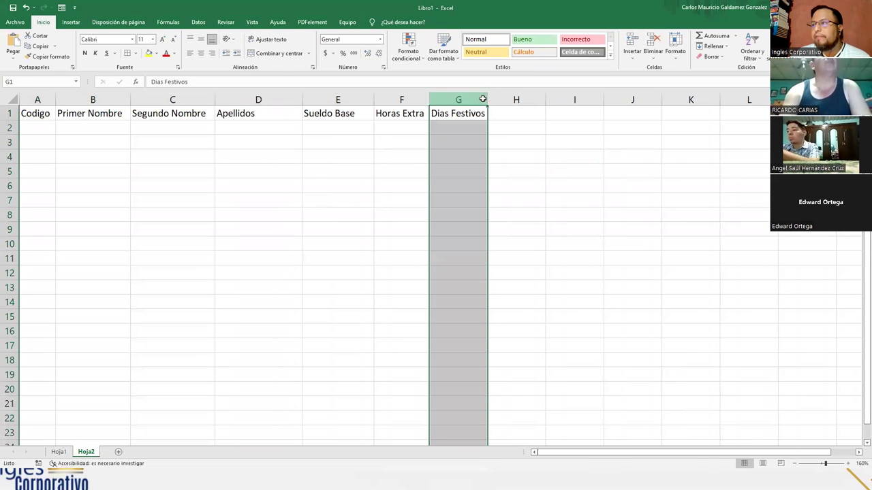
Give E2 accounting format and apply all borders to A1:G2
left_click(356, 126)
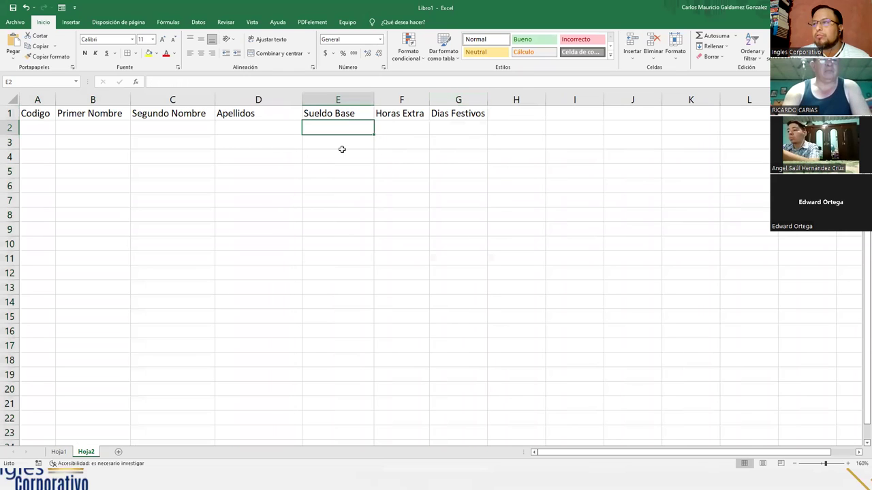
left_click(326, 53)
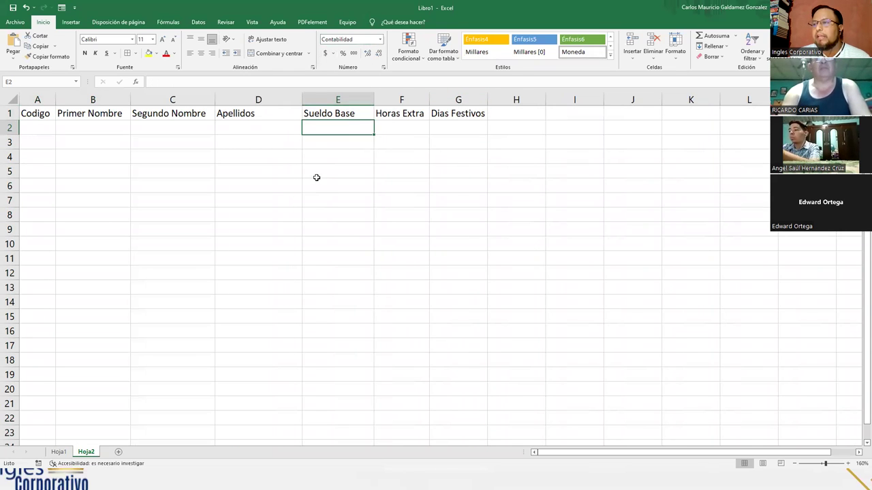
left_click_drag(36, 114, 453, 122)
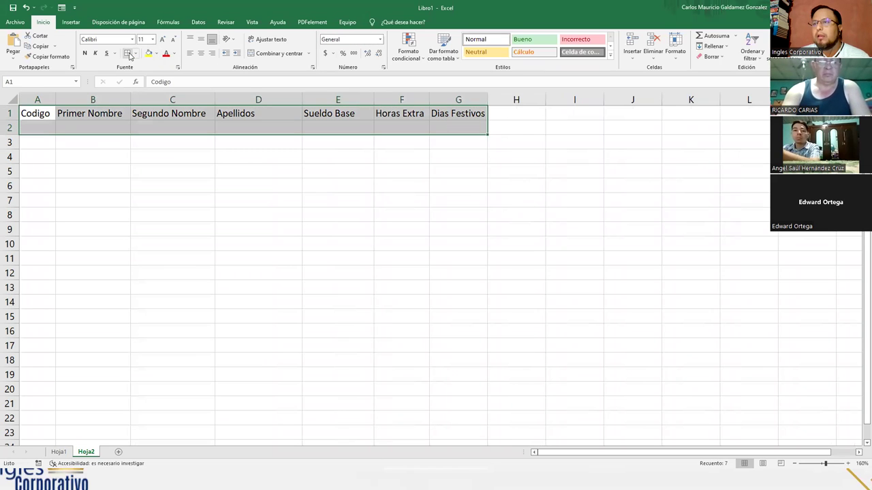
left_click(141, 125)
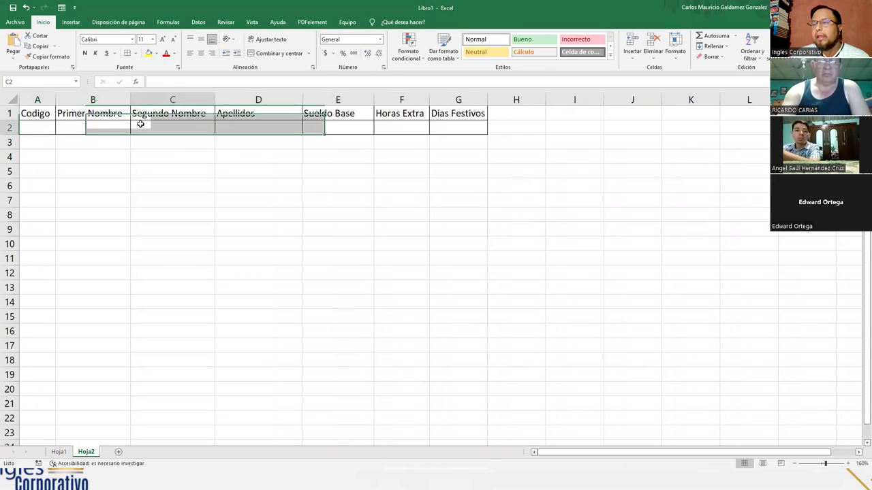
left_click(39, 116)
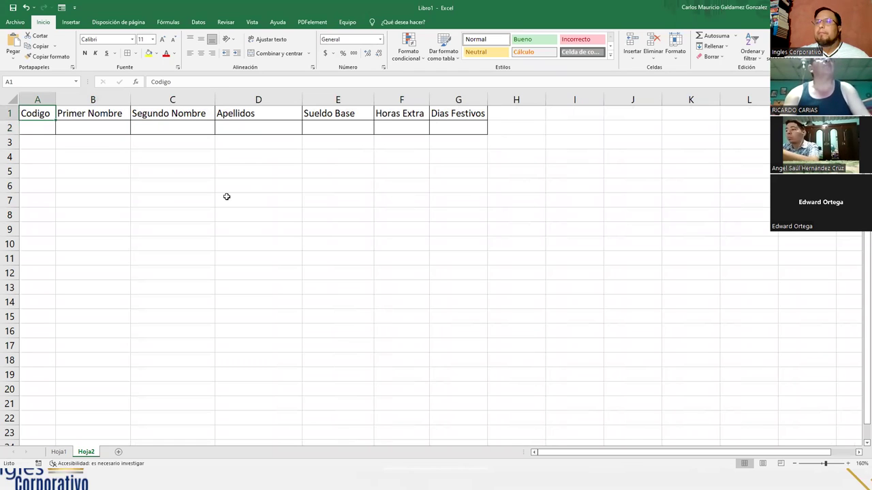
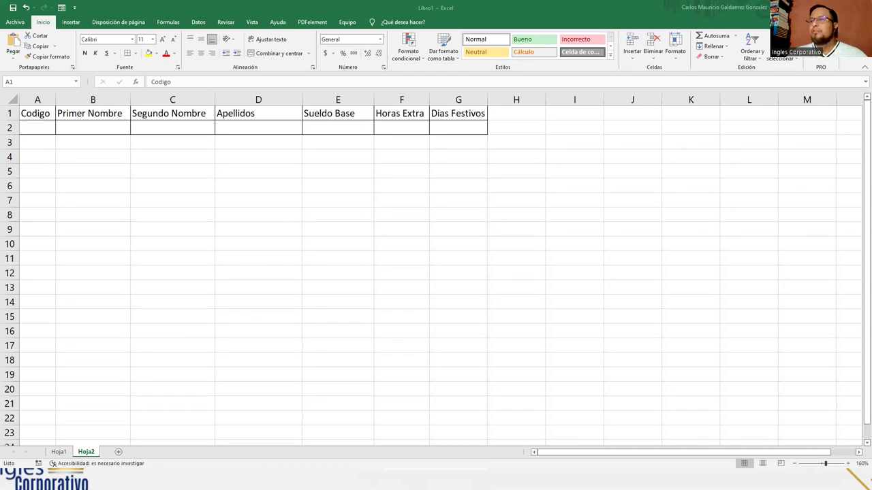
Select A2 and open the data form for the Hoja2 employee table, moving it clear of the table
left_click(45, 124)
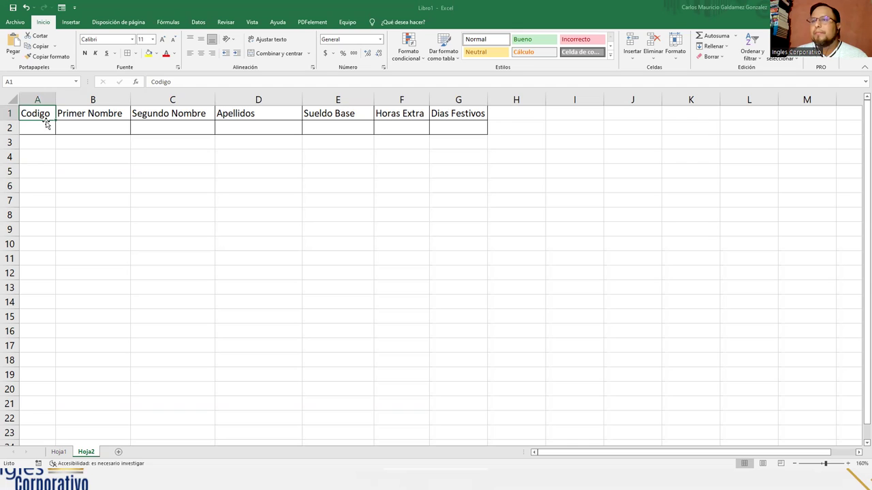
left_click(44, 123)
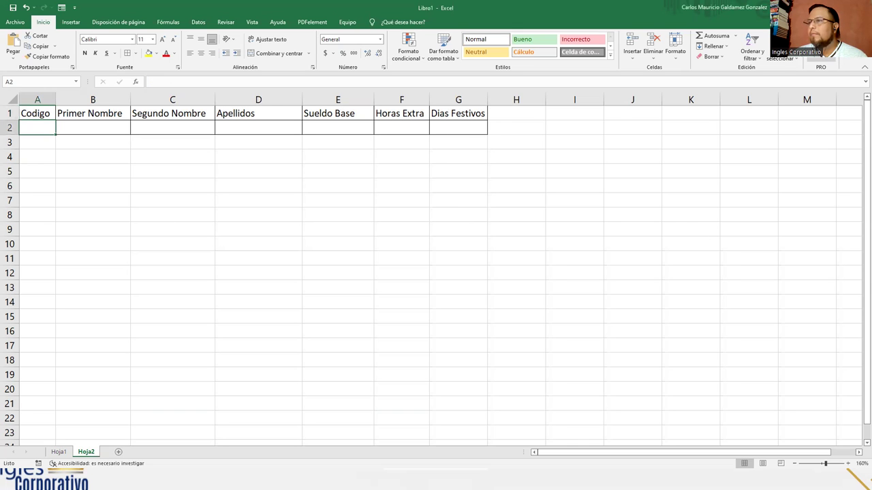
left_click(399, 277)
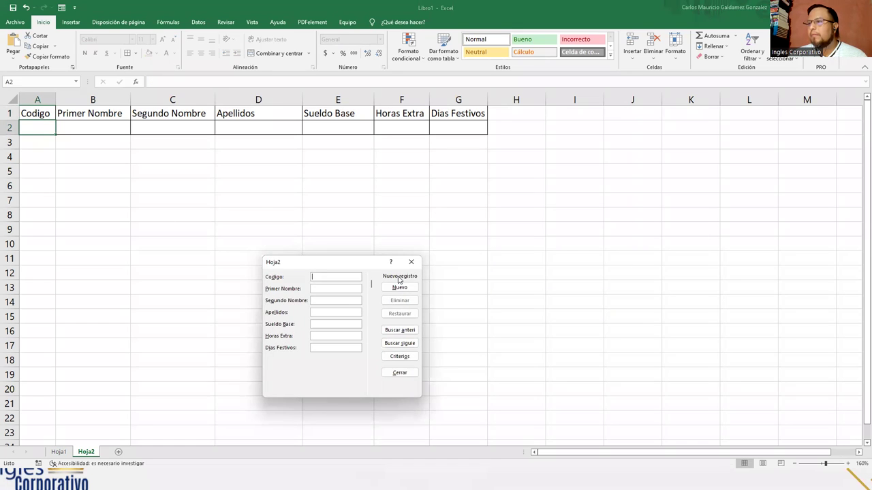
left_click_drag(334, 269, 488, 153)
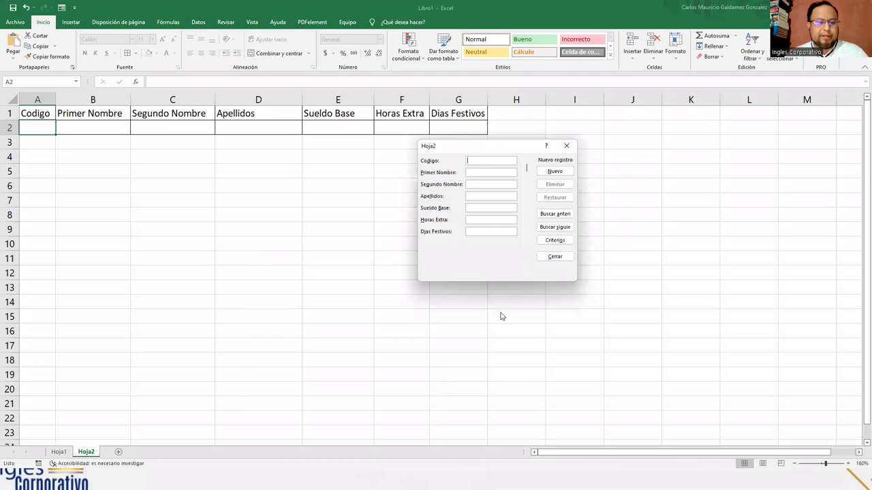
Add record 1 with code 1, the employee's names, base salary 350, 2 overtime hours and 1 holiday
type("1")
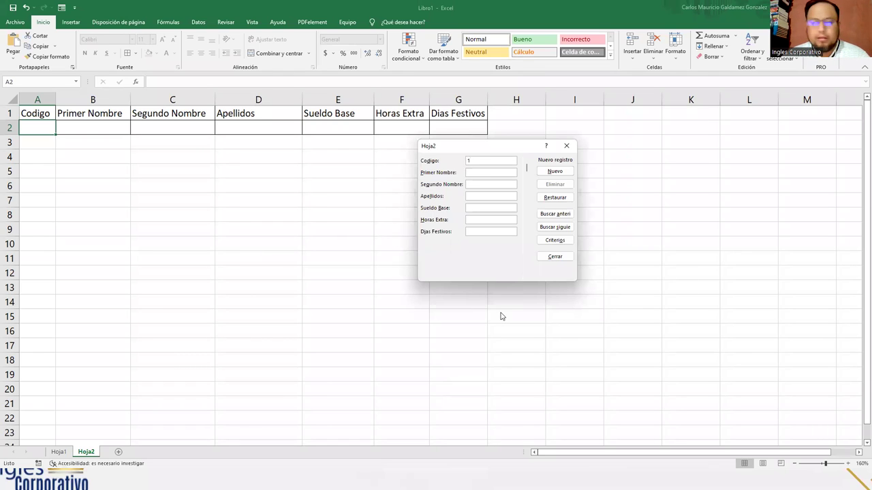
key("Tab")
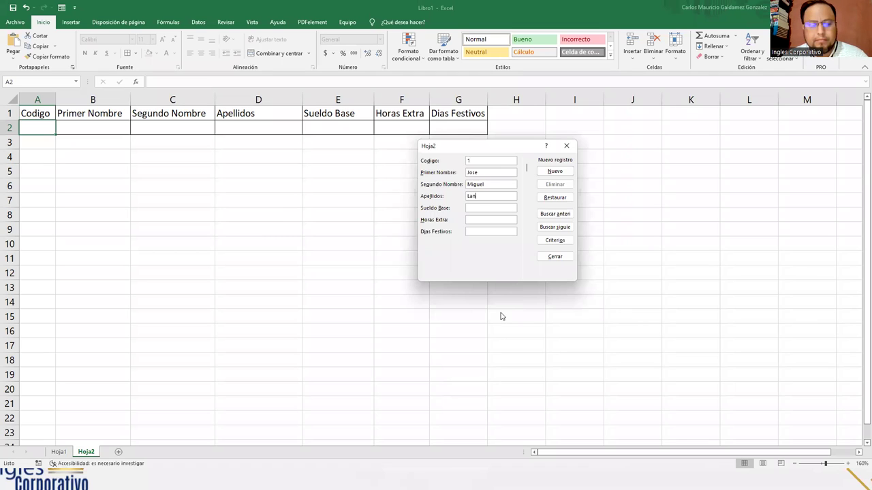
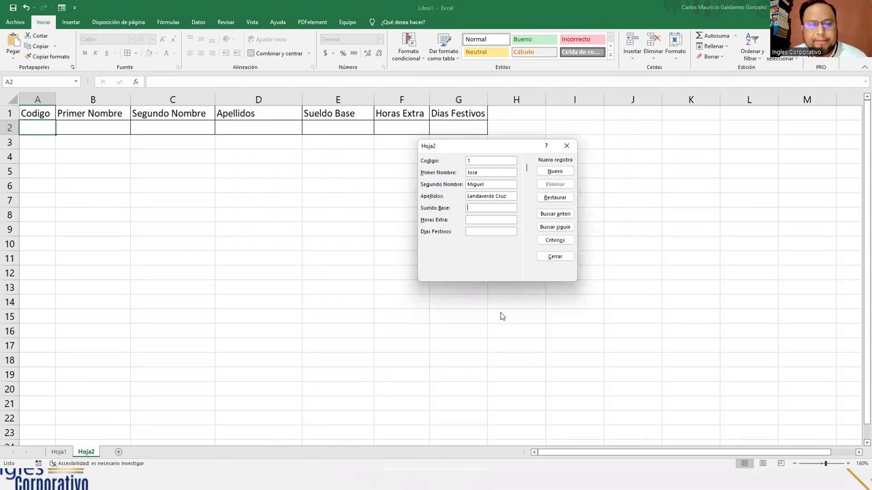
type("350")
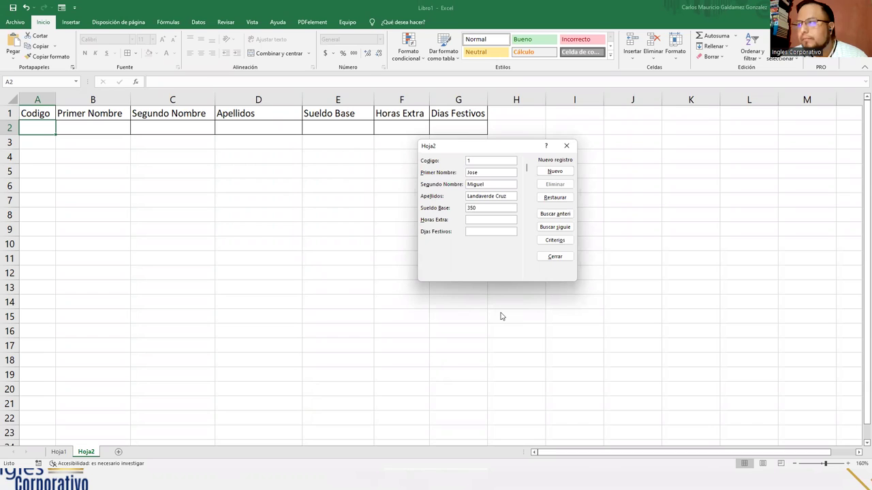
type("1")
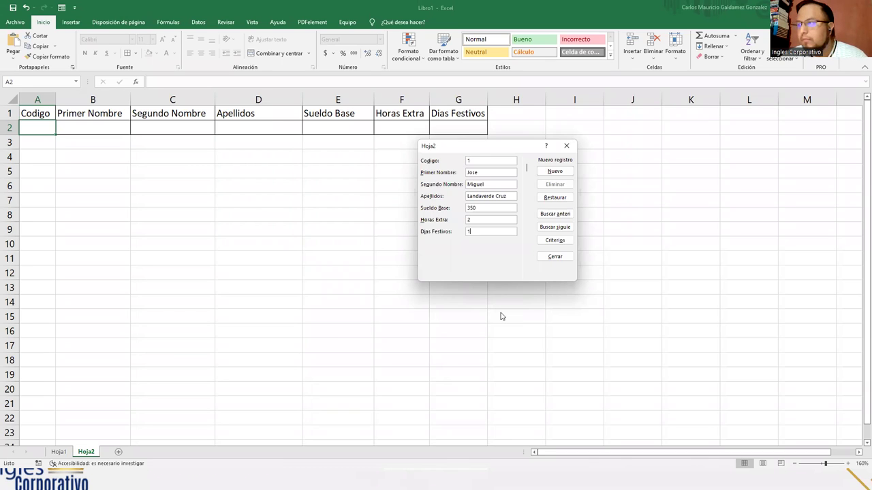
key("Return")
Enter code 2 and the second employee's first names and surnames, fixing a surname typo
type("2")
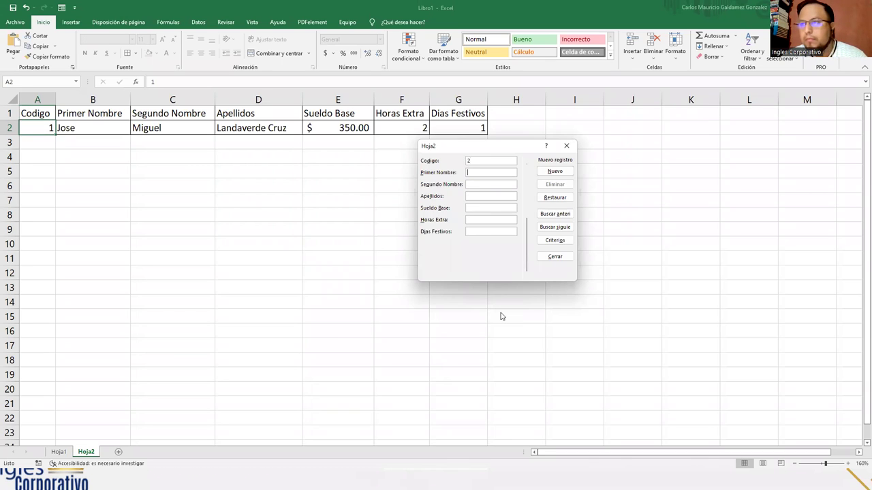
key("Tab")
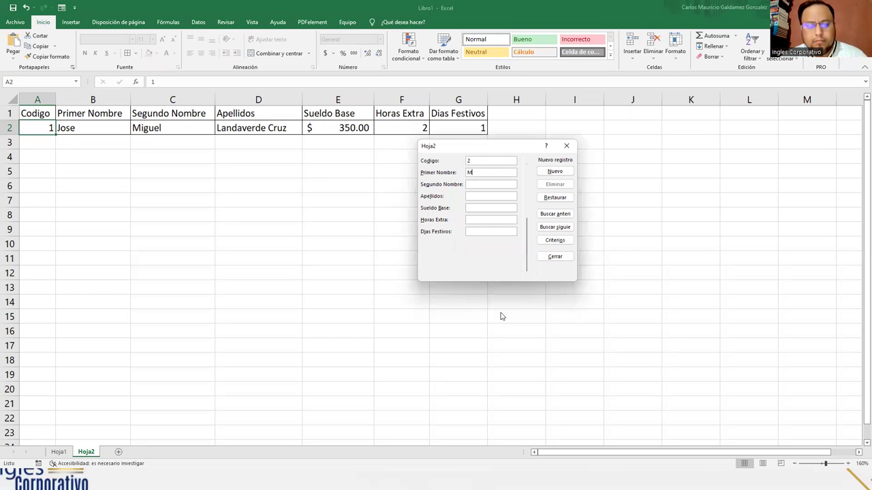
key("Tab")
key("Tab")
Enter base salary 388.90, 0 overtime hours and 2 holidays, add the record, and begin the next name
key("Tab")
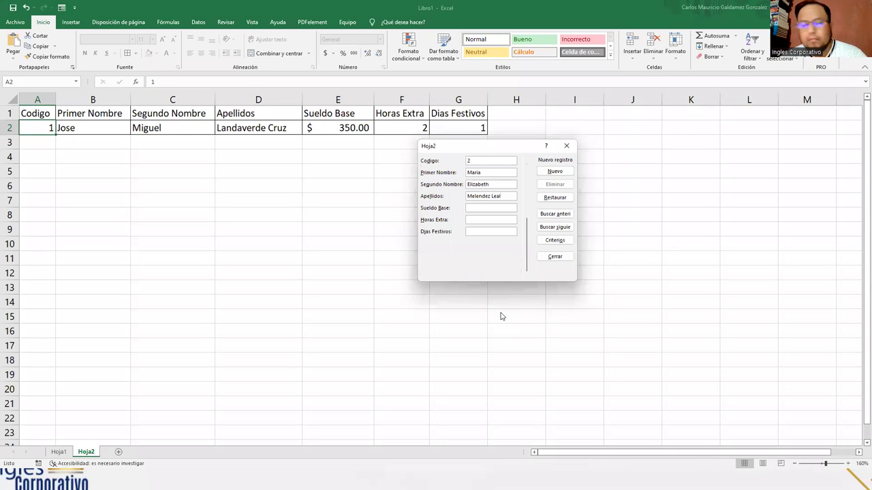
type("38")
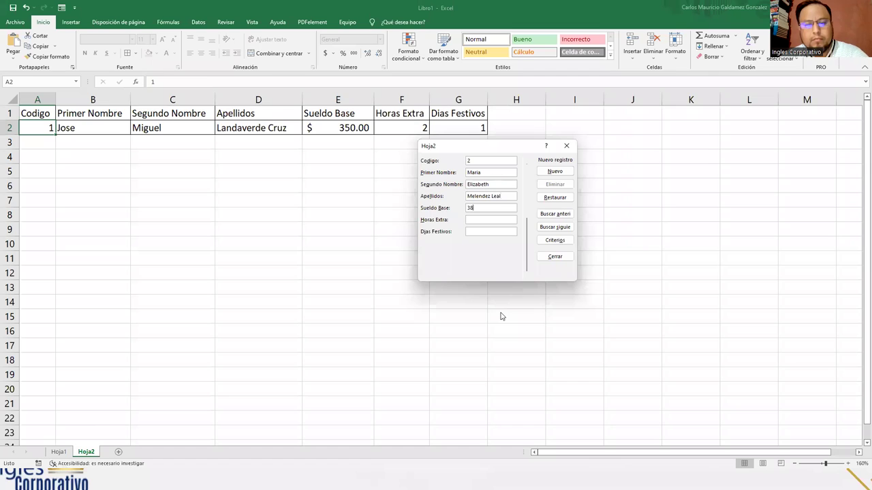
type("8.90")
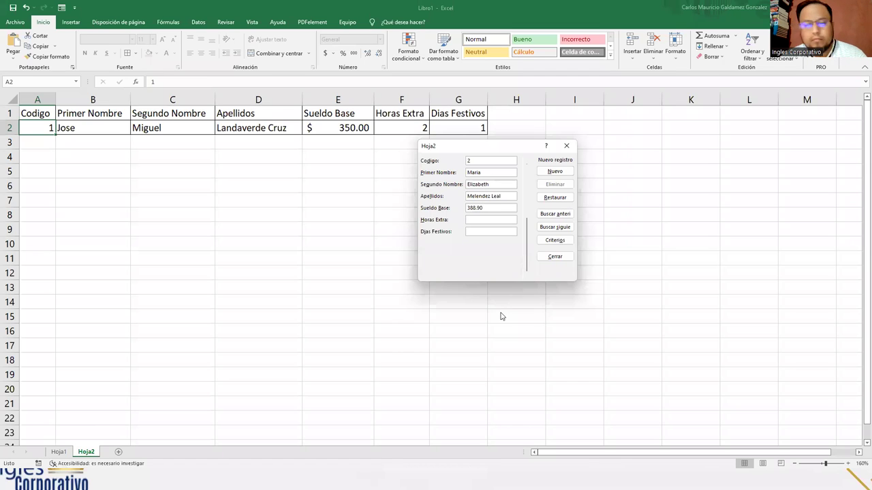
type("1")
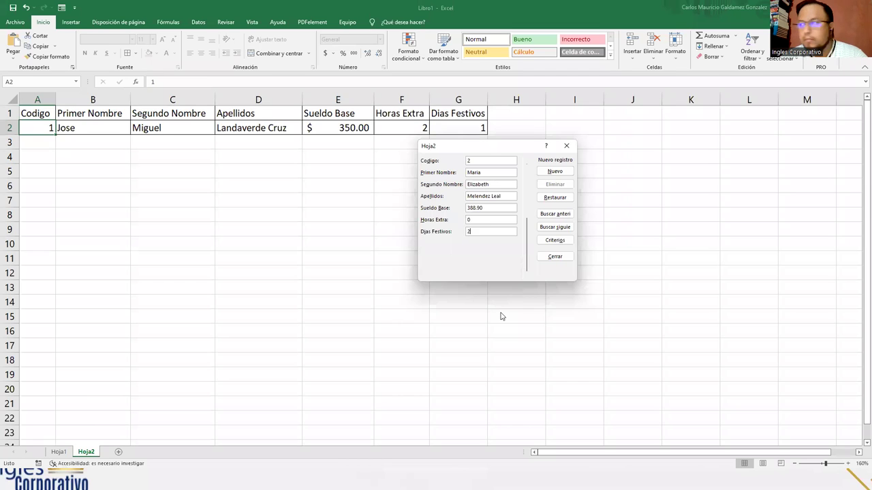
key("Return")
type("Ignacio")
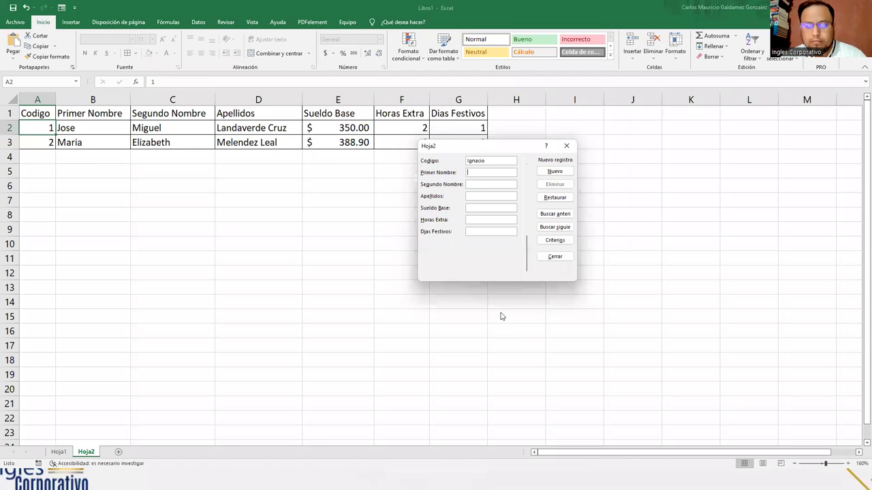
Correct record 3 to code 3 with the employee's names, base salary 395.67 and 3 overtime hours
key("Up")
key("Down")
double_click(477, 164)
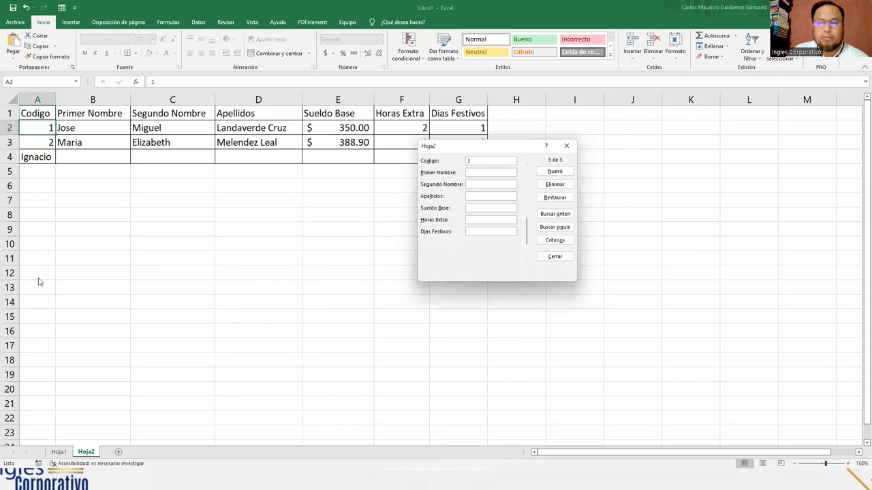
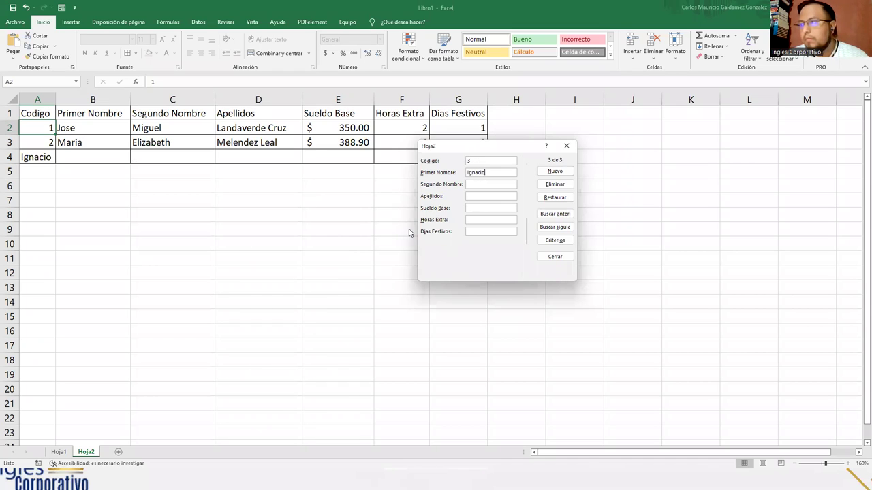
key("Tab")
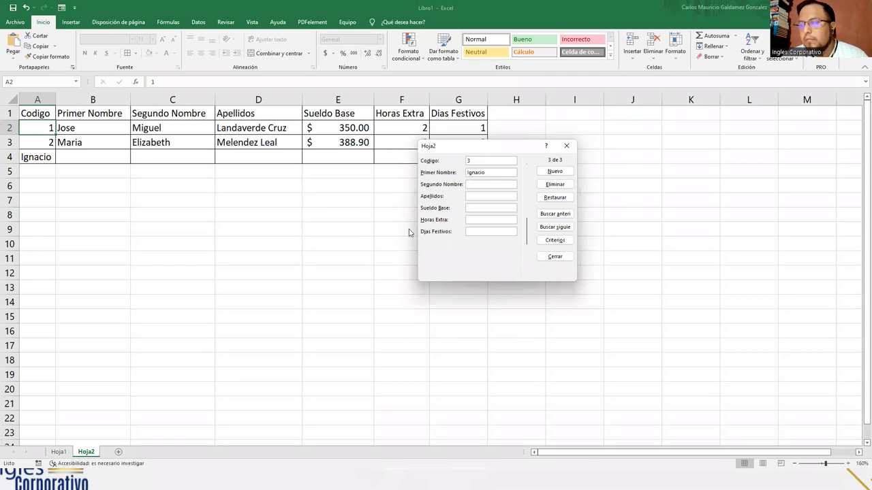
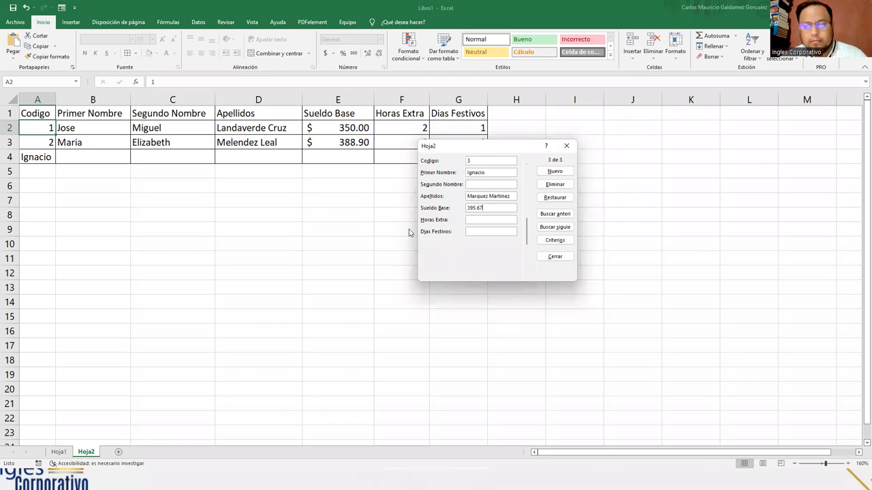
key("Return")
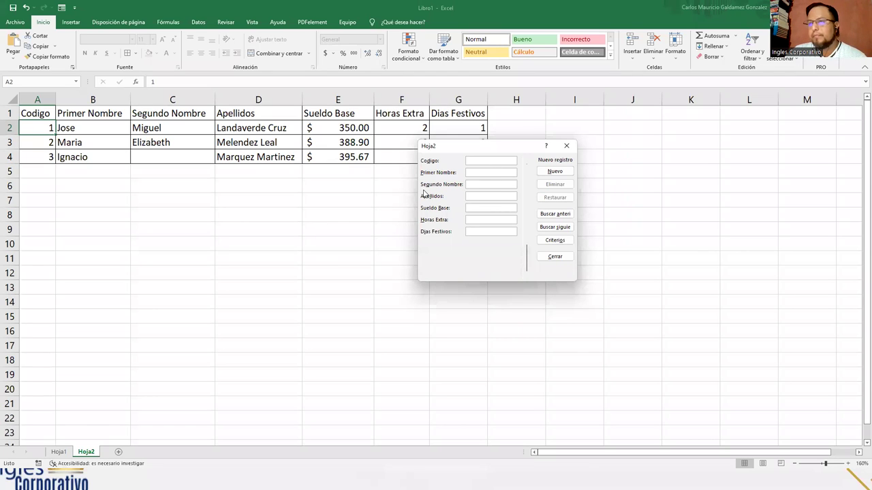
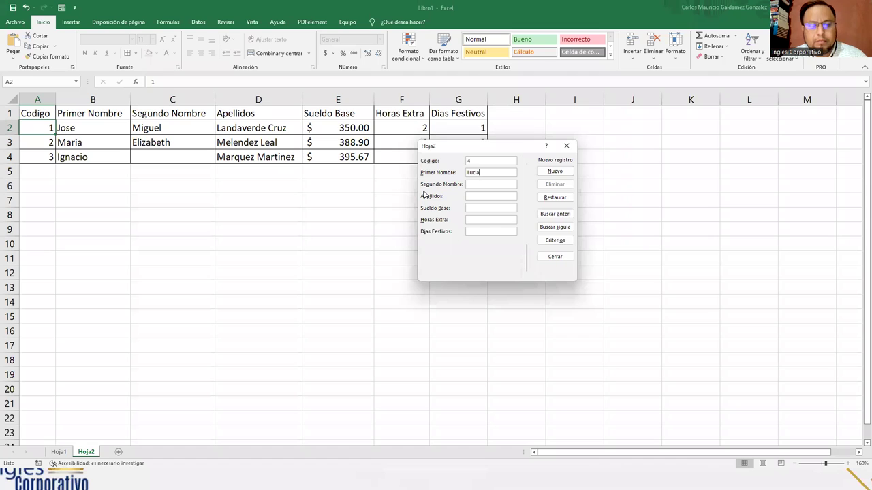
Add record 4 with the employee's names, base salary 405.33 and 3 overtime hours; start record 5 with code 5
key("Tab")
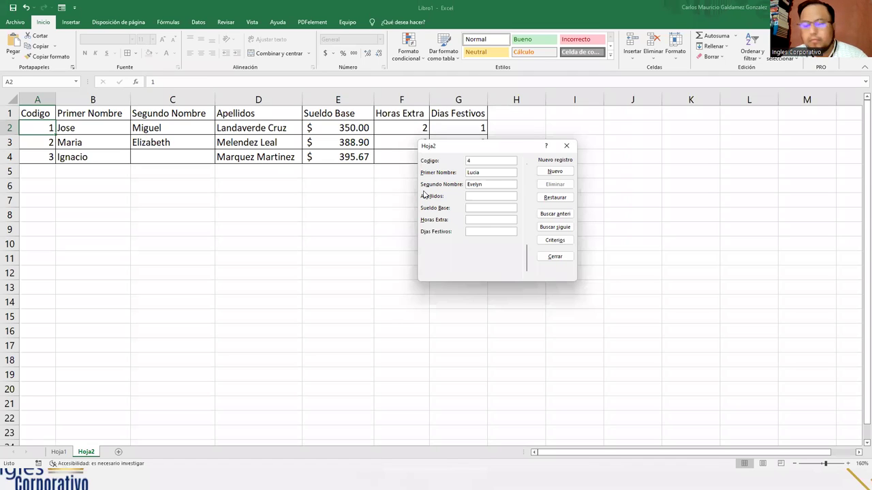
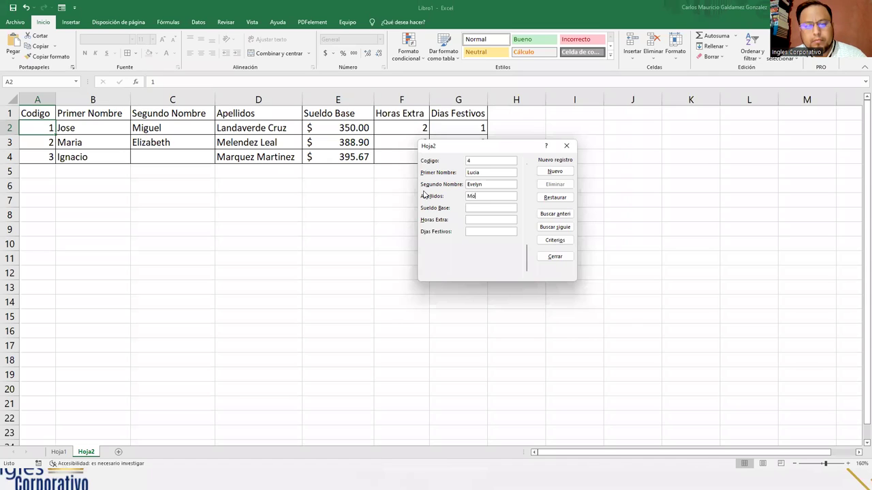
key("BackSpace")
key("BackSpace")
key("BackSpace")
key("BackSpace")
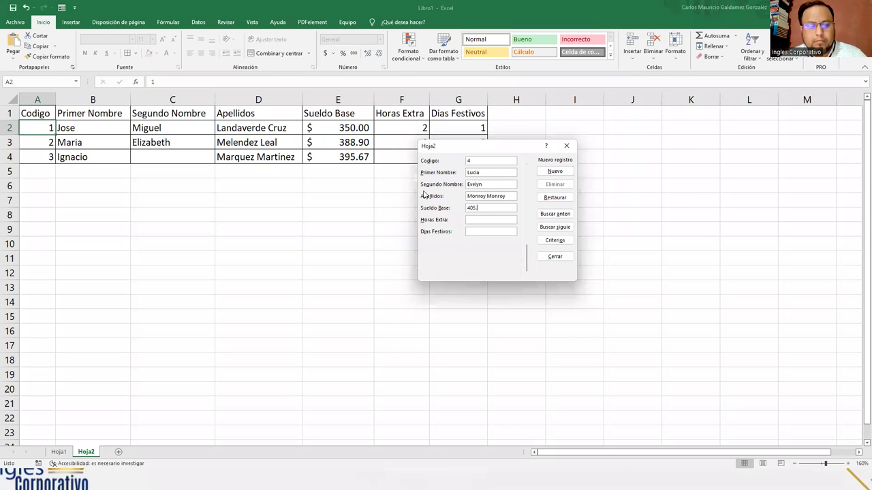
key("Tab")
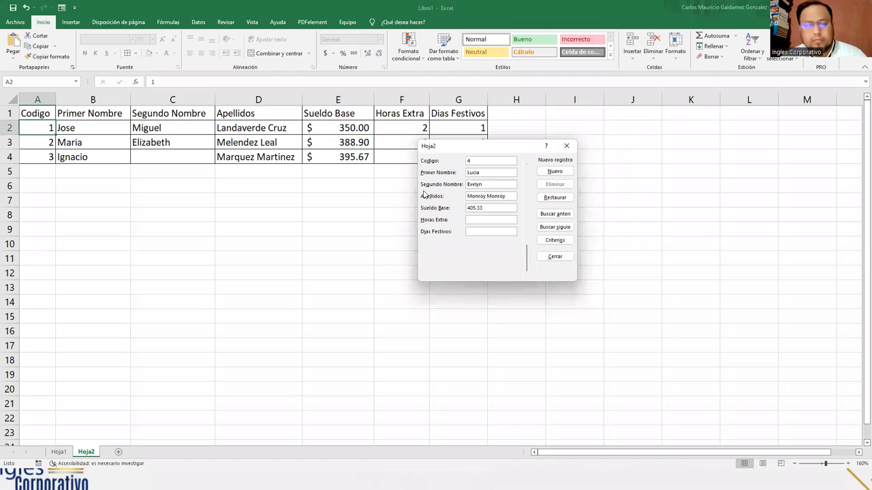
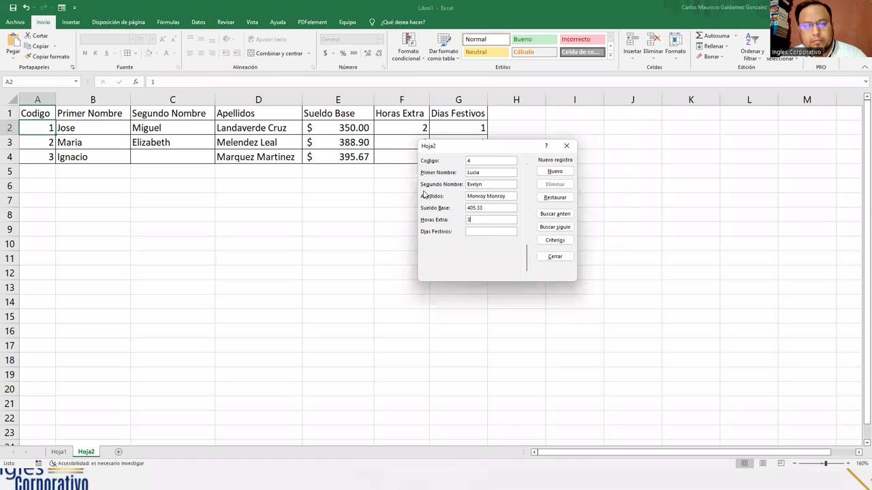
key("Return")
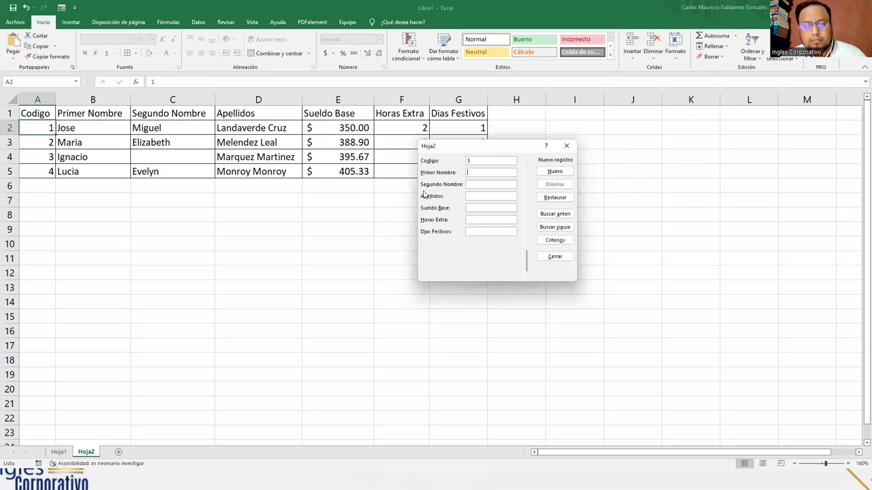
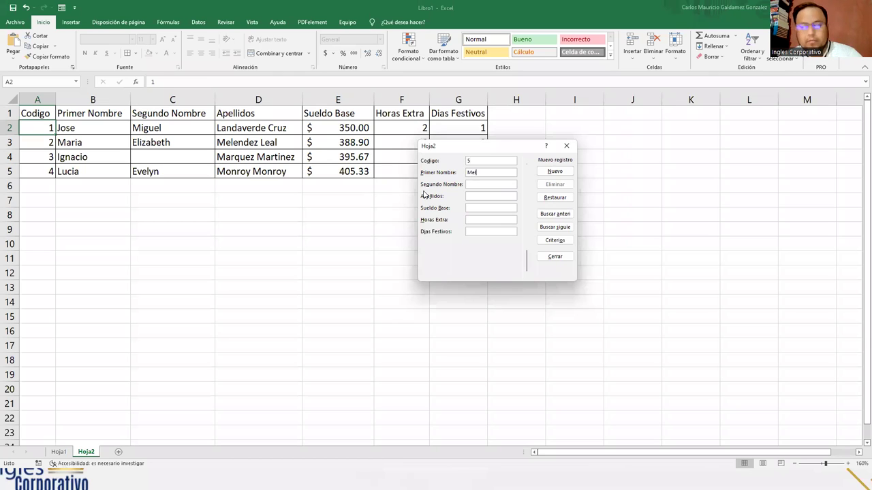
Finish record 5 with surnames, base salary 433.28, 4 overtime hours and 2 holidays, then close the form
key("Tab")
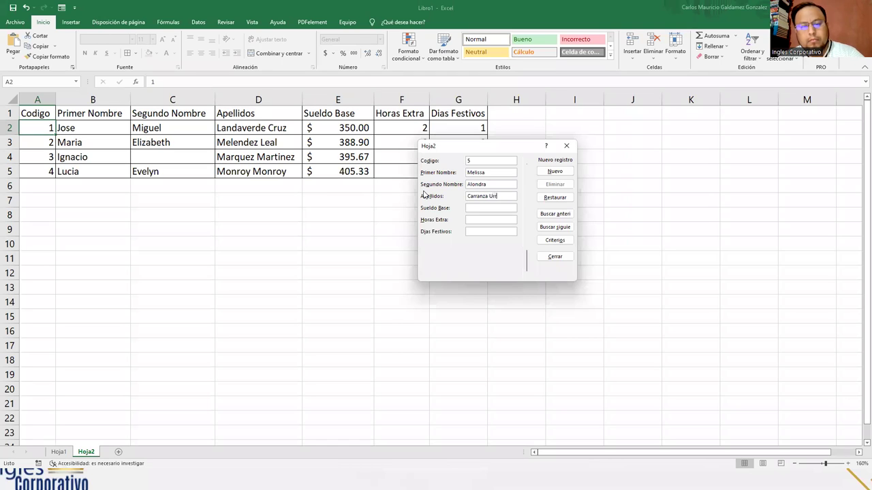
type("433.")
type("28")
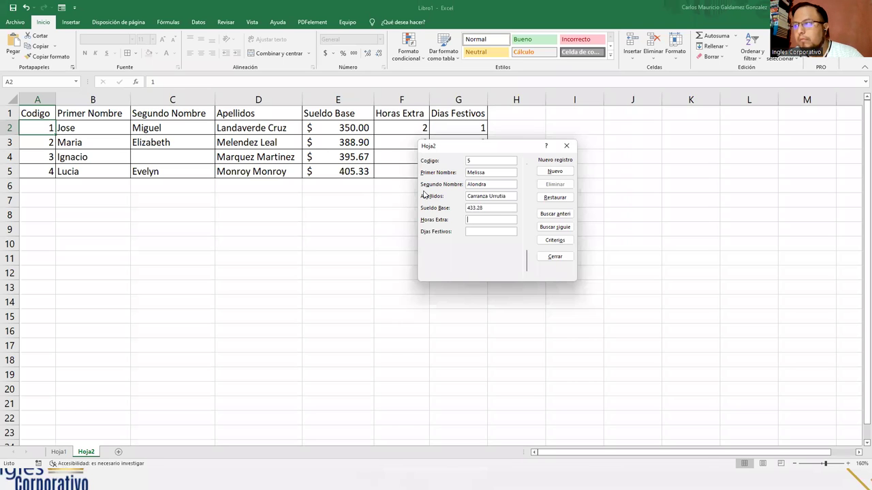
type("4")
type("2")
key("Return")
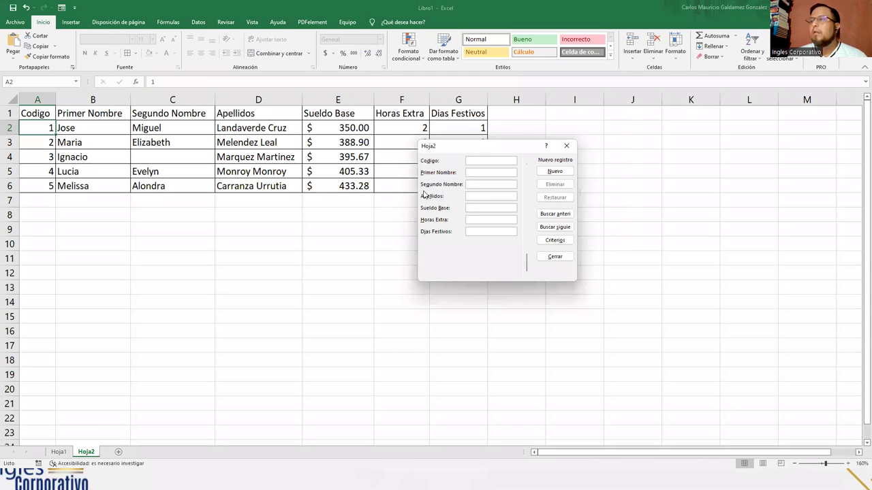
left_click(555, 258)
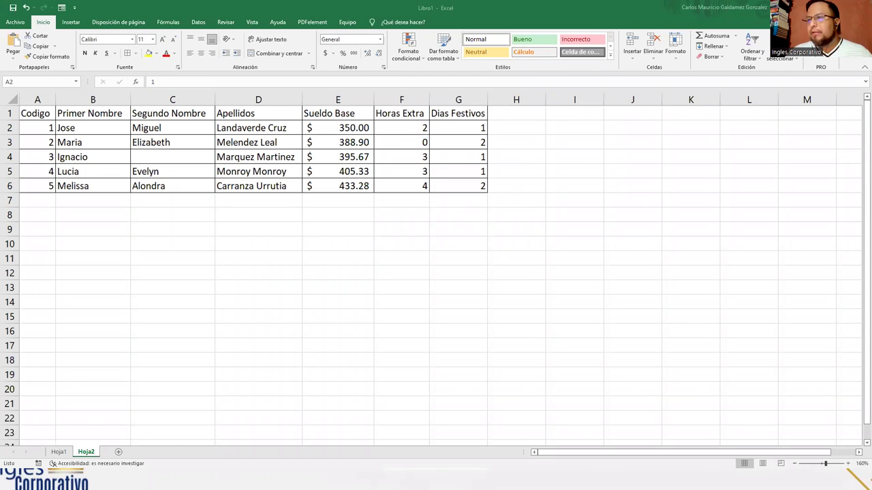
Select cell F3 in the table and reopen the data form at record 1 of 5
key("F2")
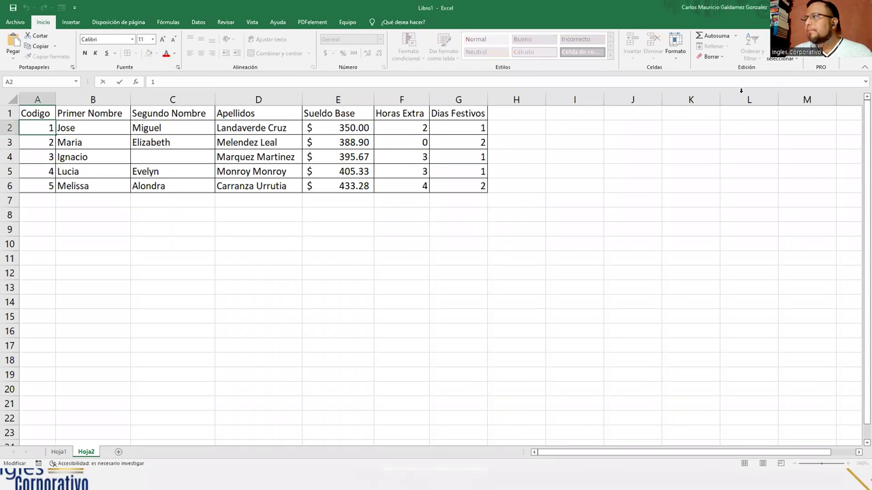
left_click(391, 141)
key("alt+4")
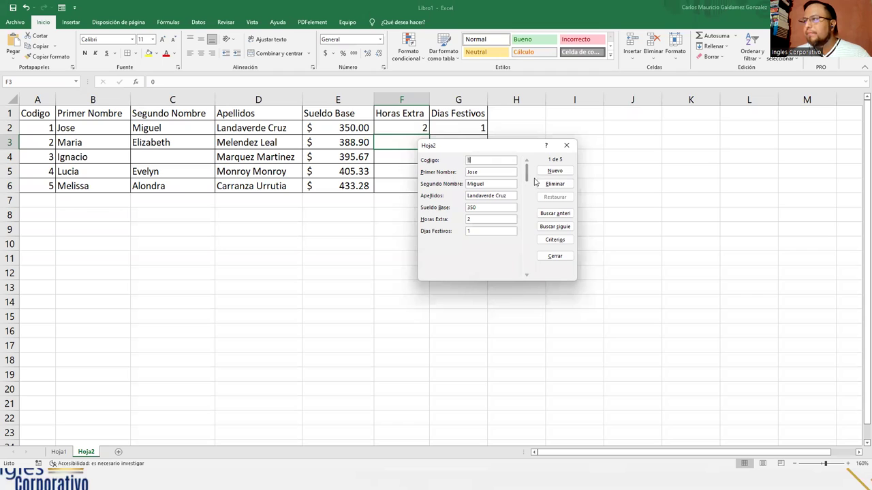
Scroll the data form to record 3 of 5 and drag it lower on the sheet
left_click_drag(527, 173, 527, 210)
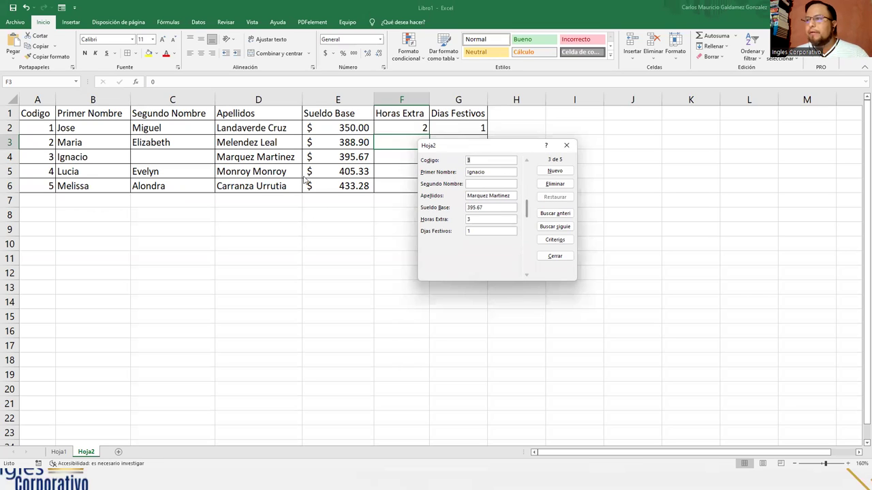
left_click_drag(449, 150, 315, 209)
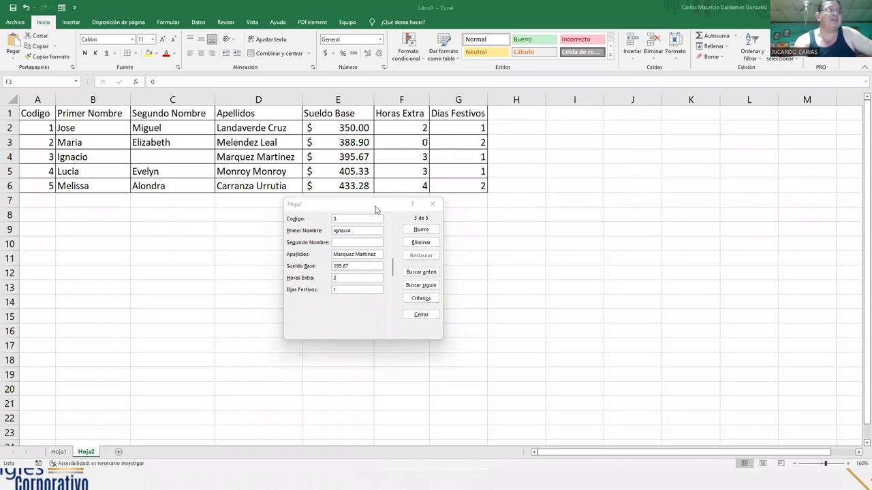
left_click(348, 212)
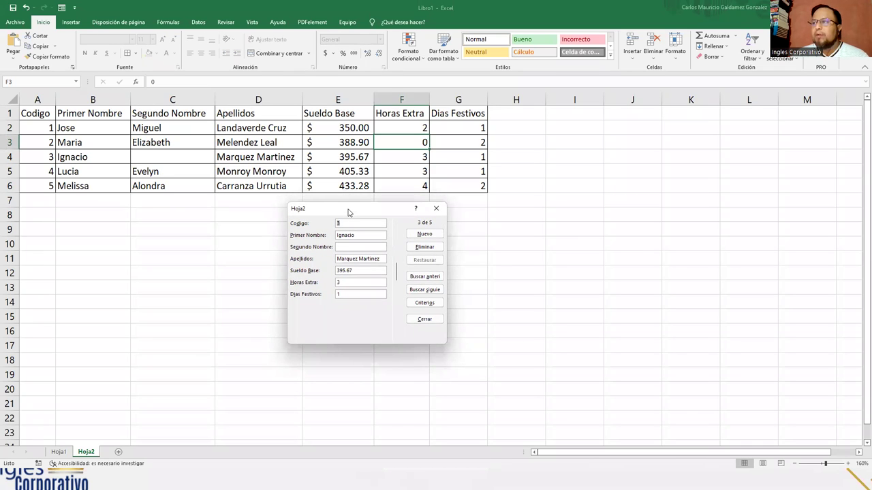
Move the data form to the right of the table and step back to record 1 of 5
left_click_drag(348, 212, 557, 118)
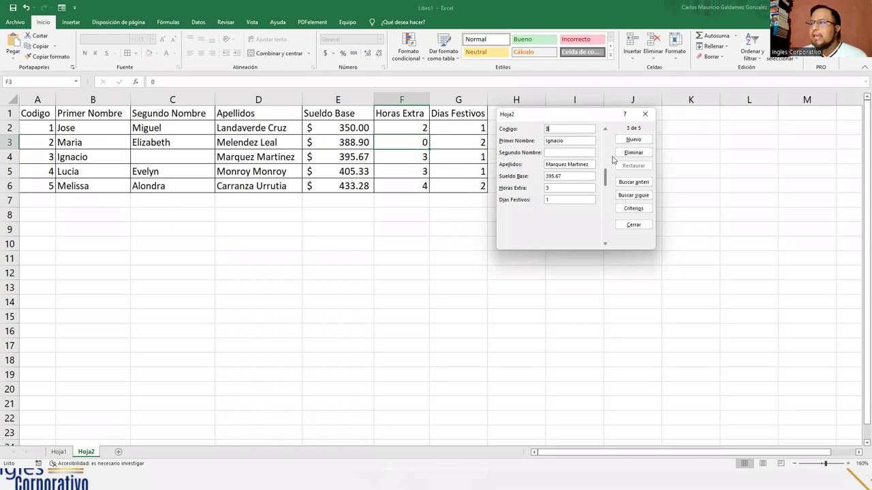
left_click(605, 129)
left_click(605, 130)
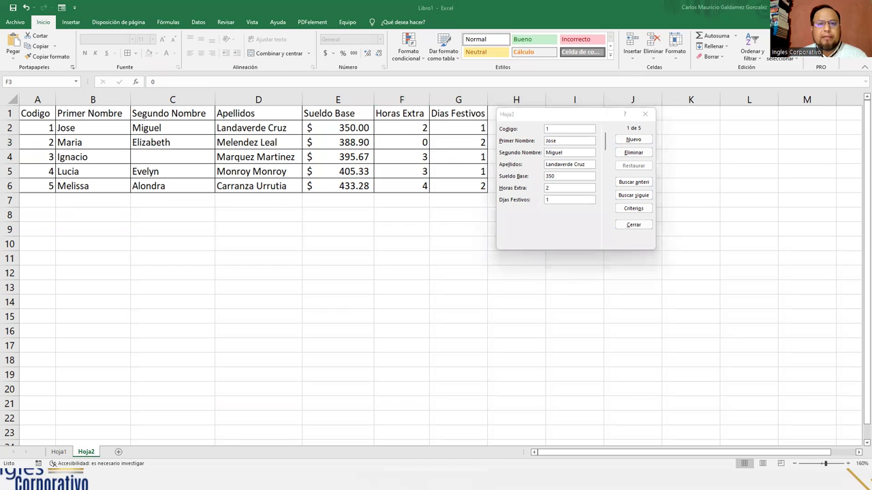
mouse_move(18, 120)
left_mouse_down()
mouse_move(191, 136)
mouse_move(488, 135)
left_mouse_up()
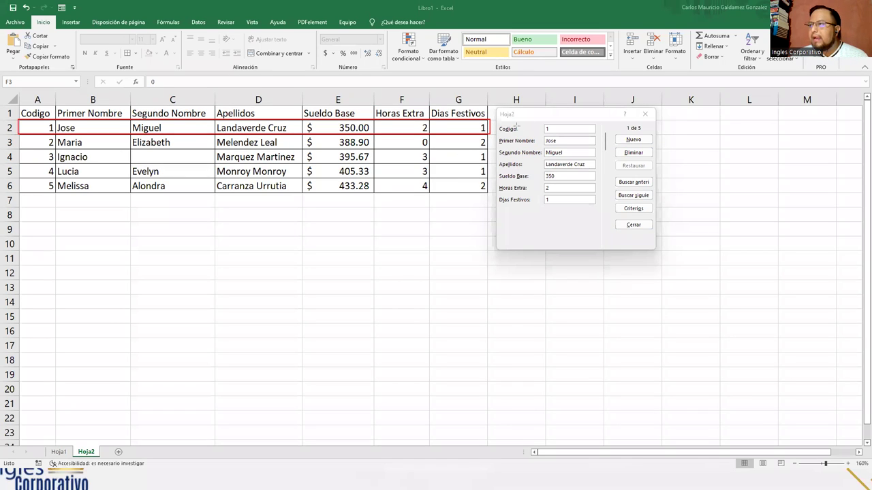
left_click_drag(543, 120, 601, 209)
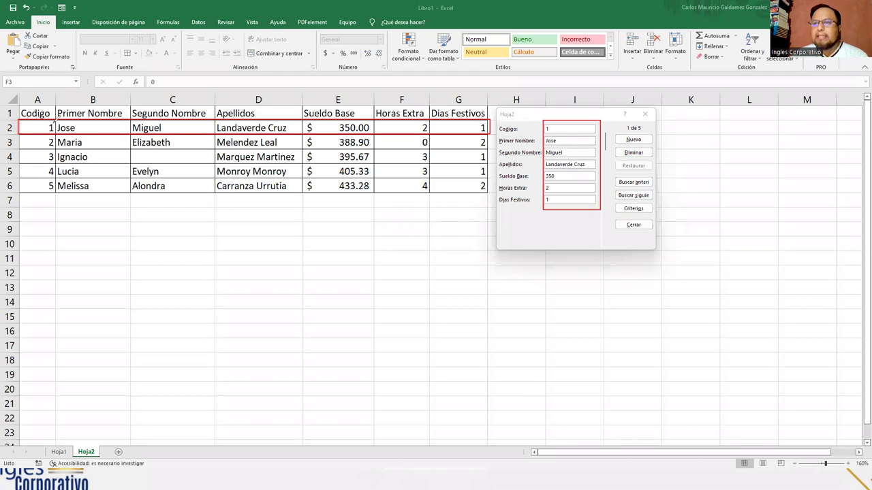
mouse_move(39, 113)
left_mouse_down()
mouse_move(58, 135)
mouse_move(42, 109)
left_mouse_up()
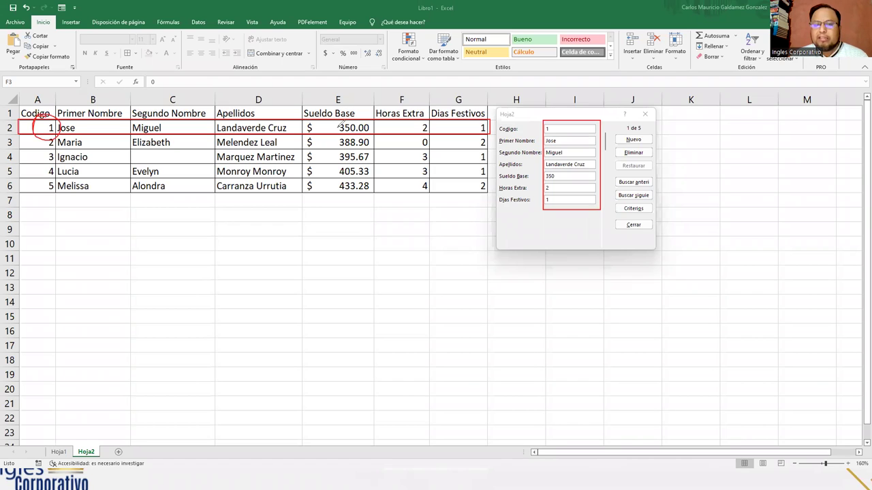
mouse_move(425, 113)
left_mouse_down()
mouse_move(433, 135)
mouse_move(419, 118)
left_mouse_up()
mouse_move(479, 117)
left_mouse_down()
mouse_move(488, 133)
mouse_move(460, 137)
left_mouse_up()
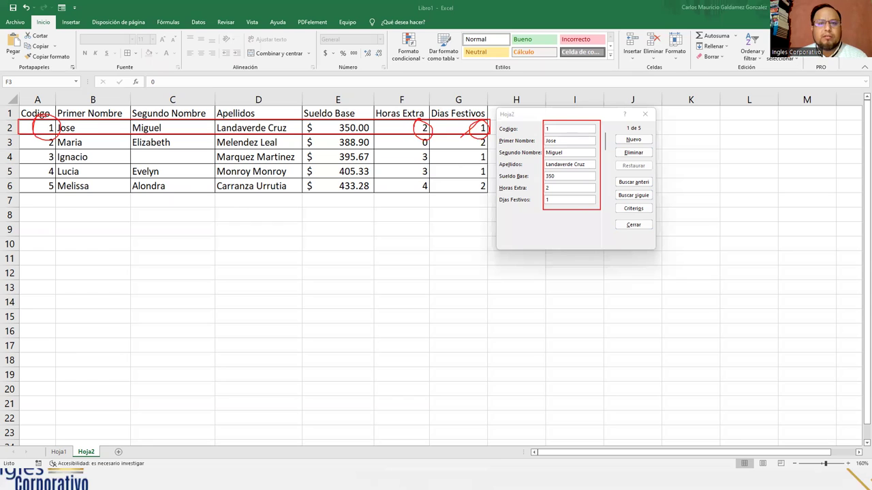
left_click_drag(483, 128, 58, 128)
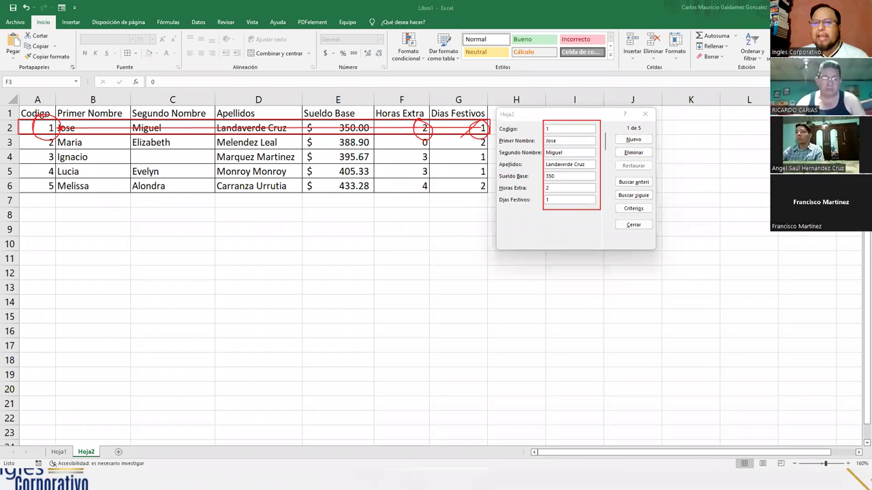
mouse_move(99, 139)
left_mouse_down()
mouse_move(46, 144)
mouse_move(96, 141)
mouse_move(30, 162)
left_mouse_up()
mouse_move(107, 160)
left_mouse_down()
mouse_move(66, 170)
mouse_move(80, 165)
mouse_move(48, 193)
left_mouse_up()
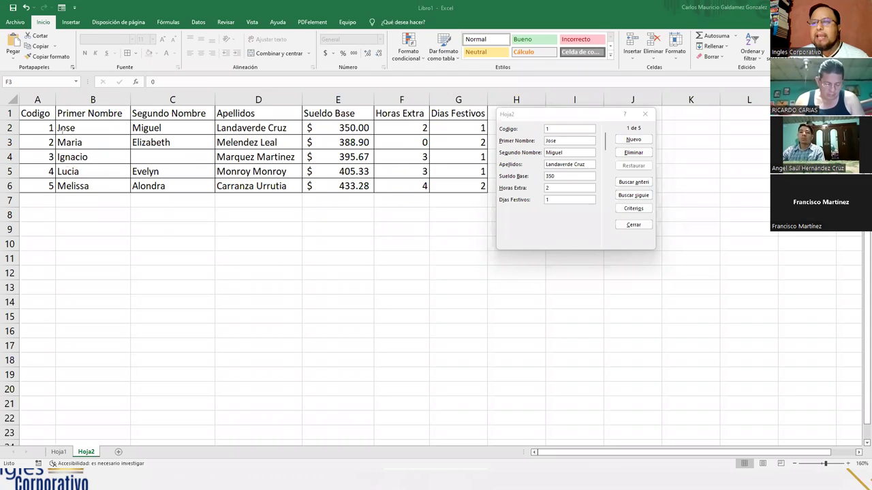
mouse_move(485, 126)
left_mouse_down()
mouse_move(80, 126)
mouse_move(85, 163)
mouse_move(76, 128)
mouse_move(54, 128)
left_mouse_up()
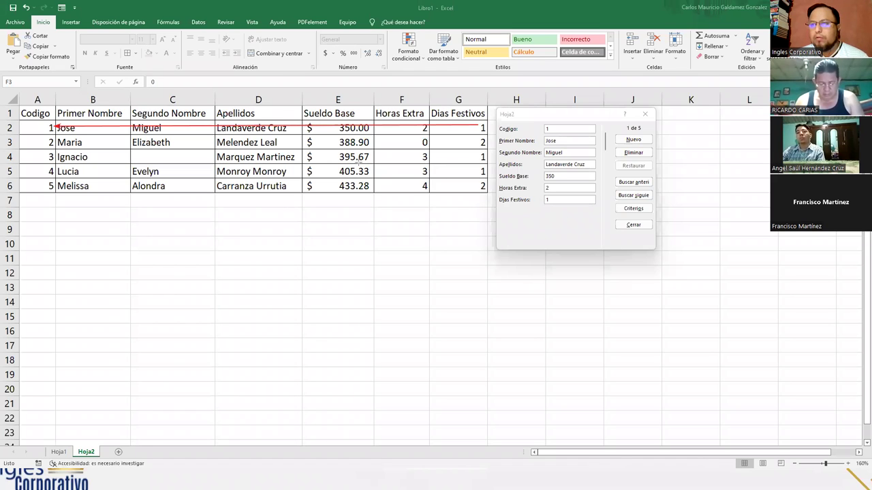
left_click_drag(24, 142, 48, 142)
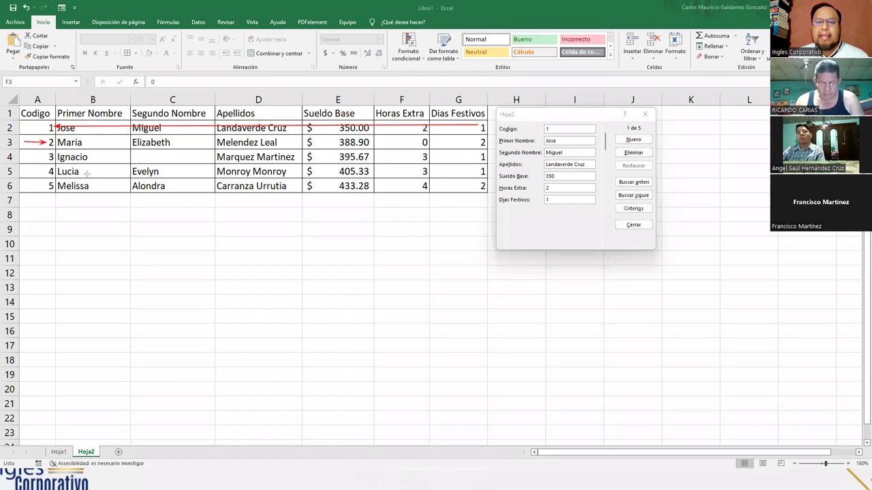
left_click_drag(87, 144, 478, 143)
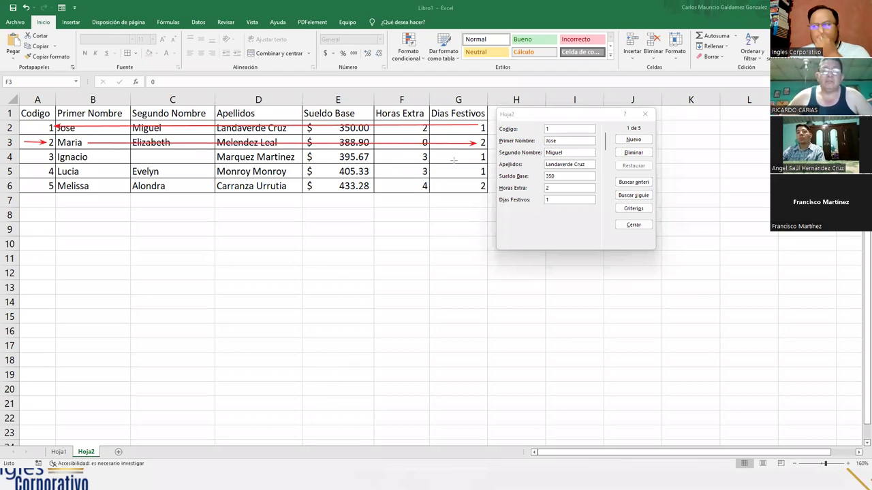
left_click_drag(42, 136, 52, 142)
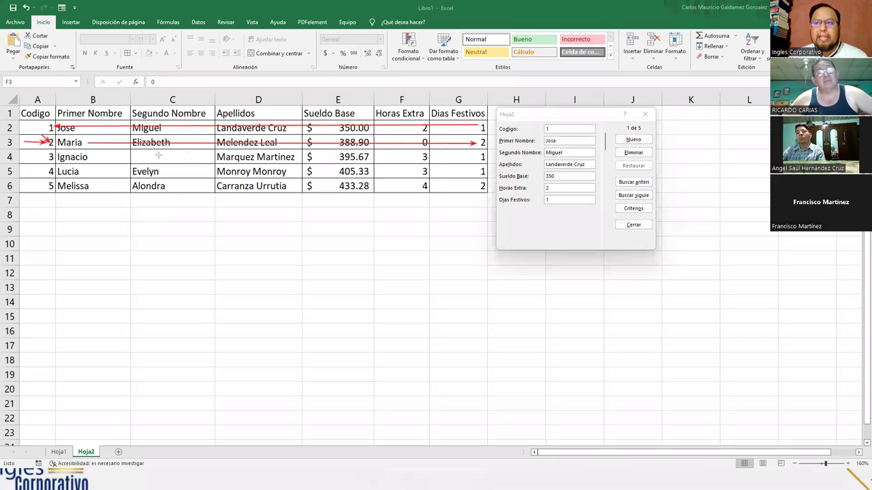
left_click_drag(131, 136, 83, 142)
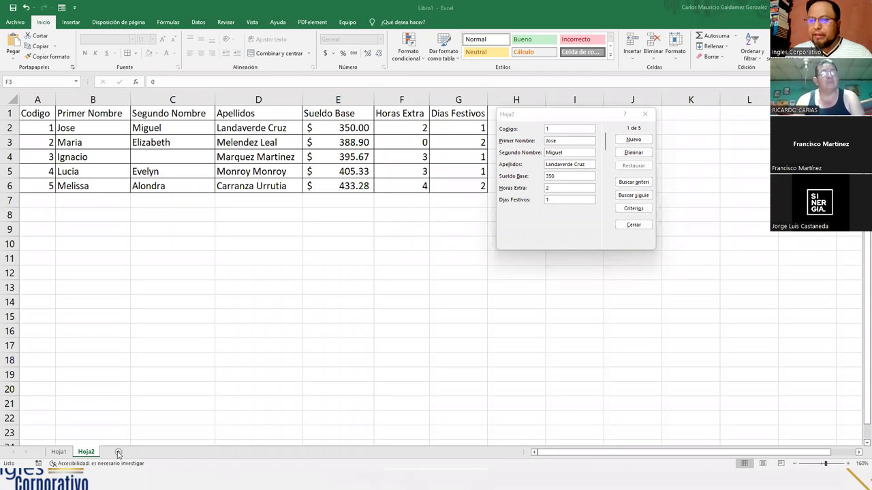
Close the data form, add sheet Hoja3 and enter the student code in A1
left_click(633, 224)
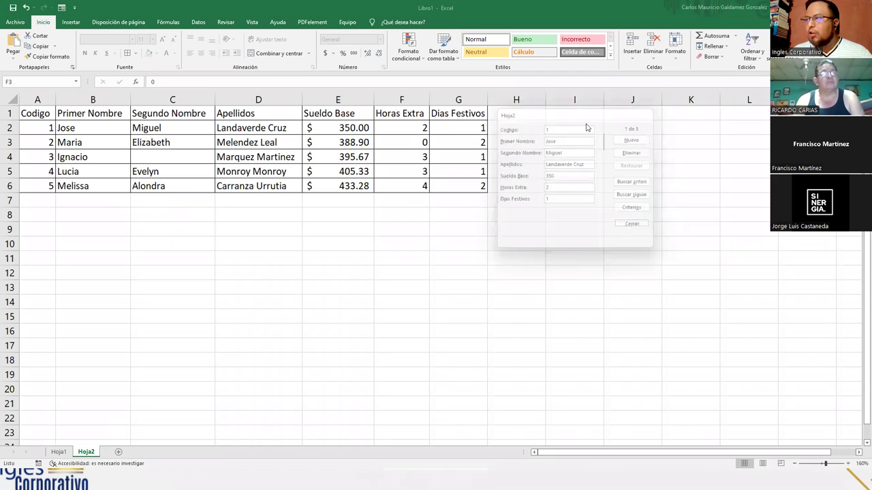
left_click(118, 453)
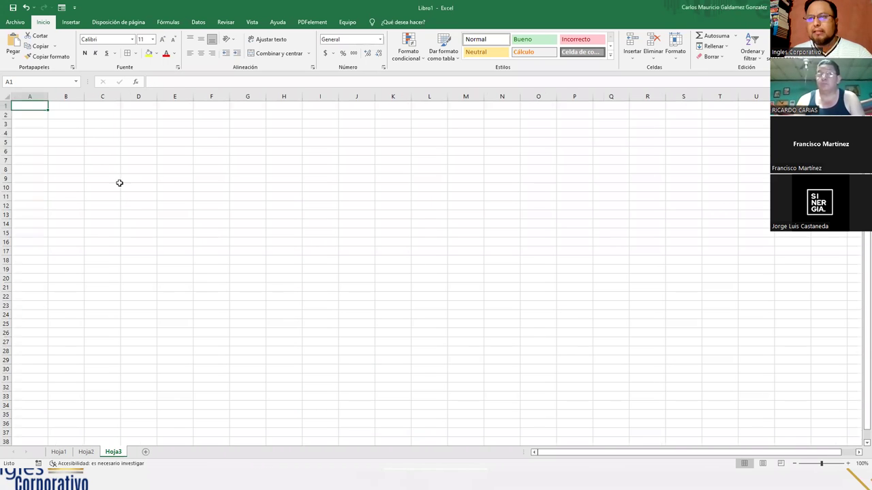
scroll(85, 136, "up", 6, "ctrl")
type("GG03034")
key("Return")
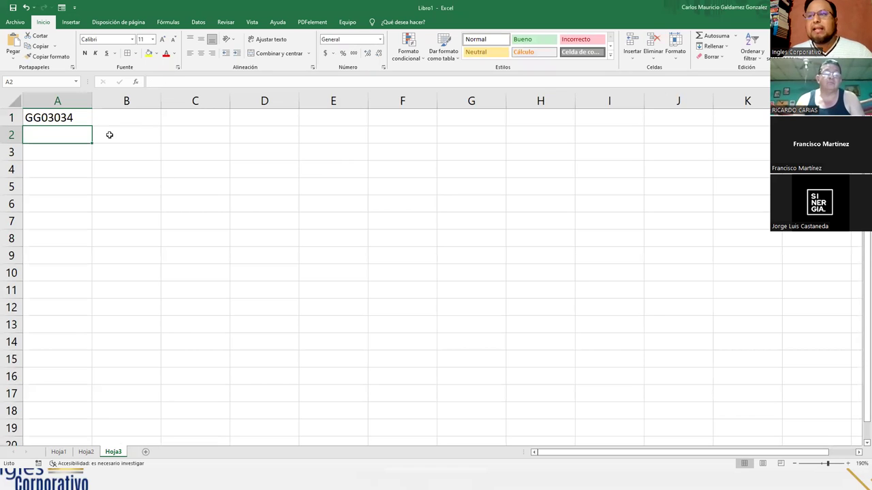
left_click(80, 118)
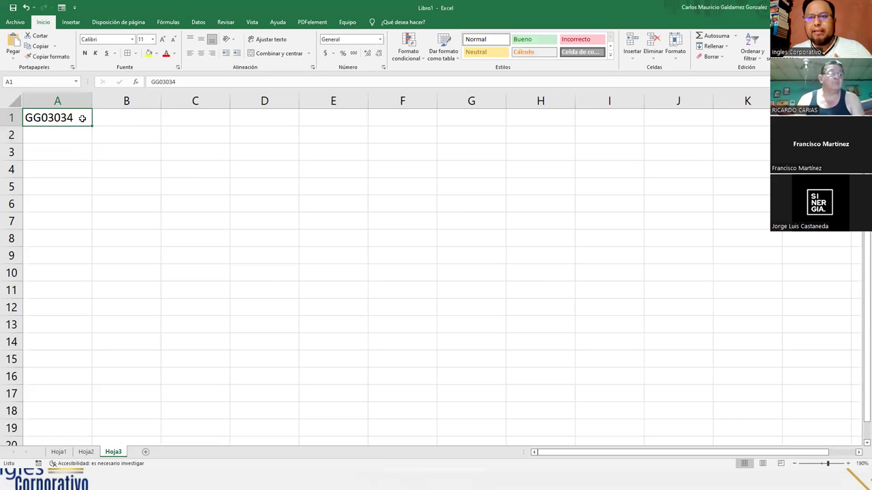
Enter Carrera que estudio, Los Ciclos Aprobados and Las Materias Aprobas in B1–B3
key("Right")
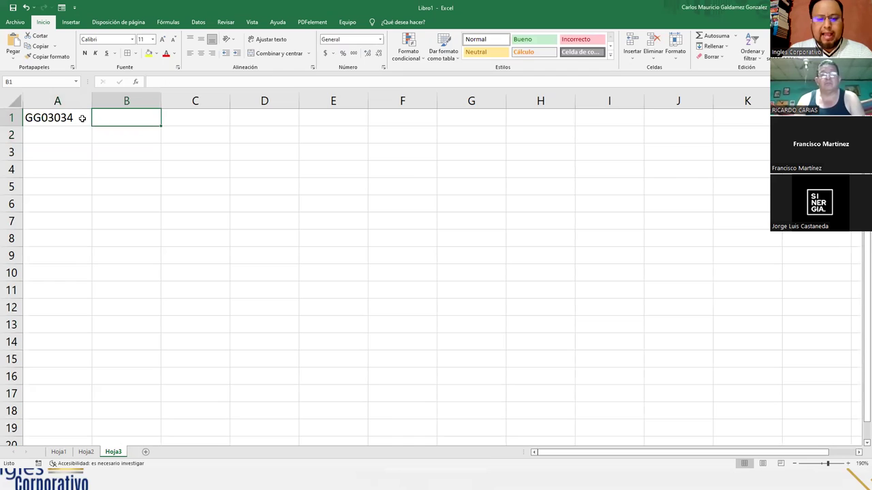
type("Carrera que estudio")
key("Return")
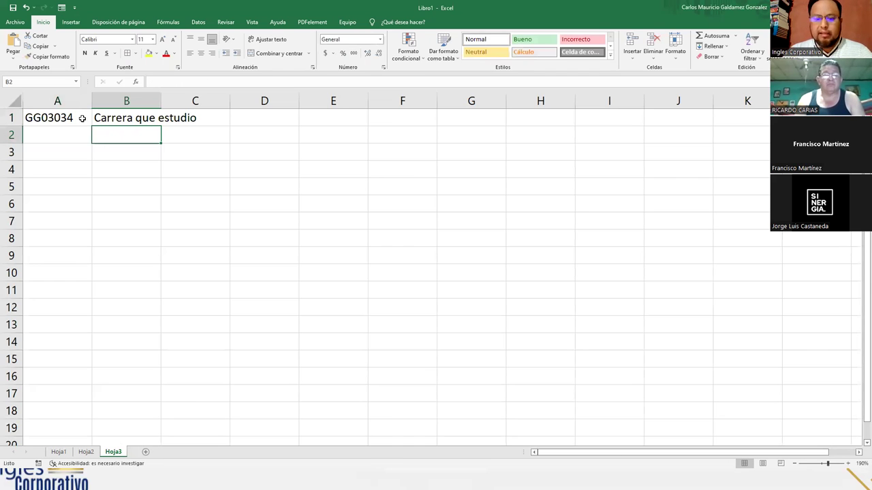
type("Los Ciclos Ap")
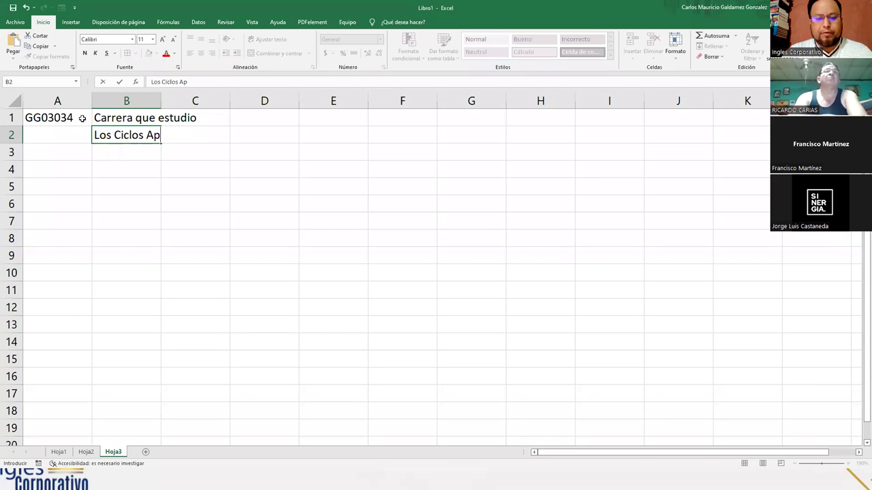
type("robados")
key("Return")
type("Las Materias Aprobas")
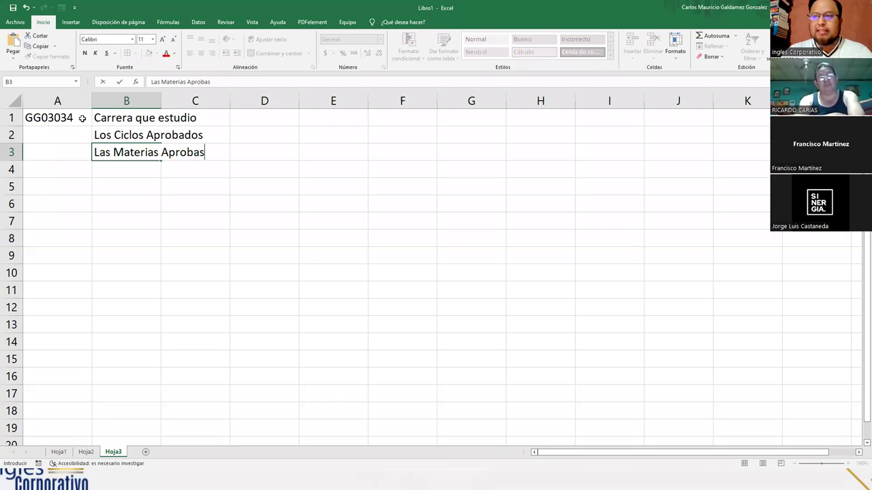
key("Return")
Correct B3 to 'Las Materias Aprobadas y reprobadas' and enter Registros in B4
type("Y")
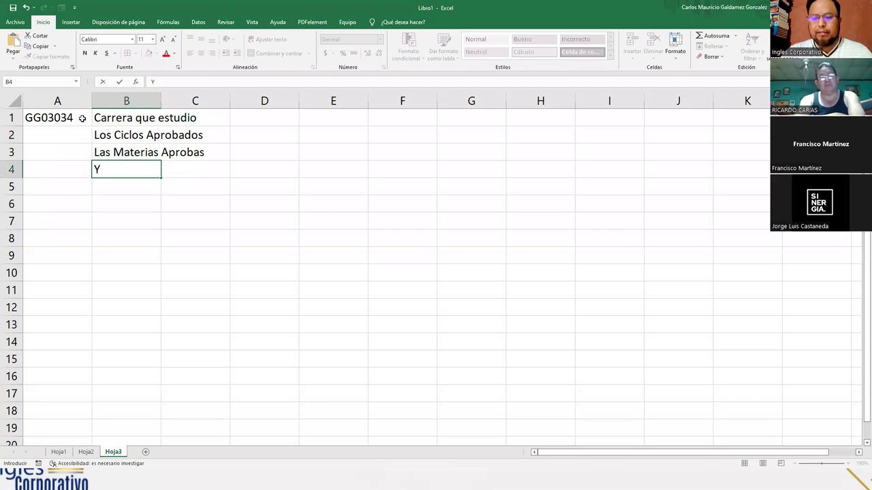
key("Up")
key("F2")
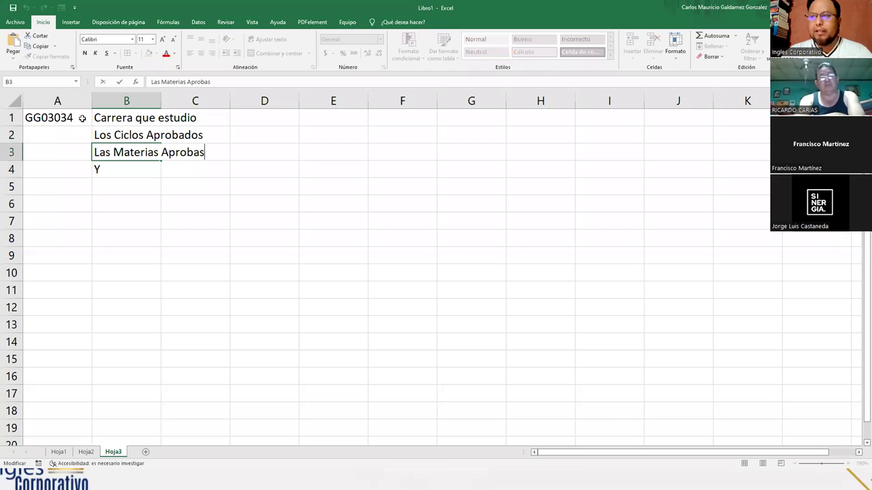
key("BackSpace")
type("das y reprobadas")
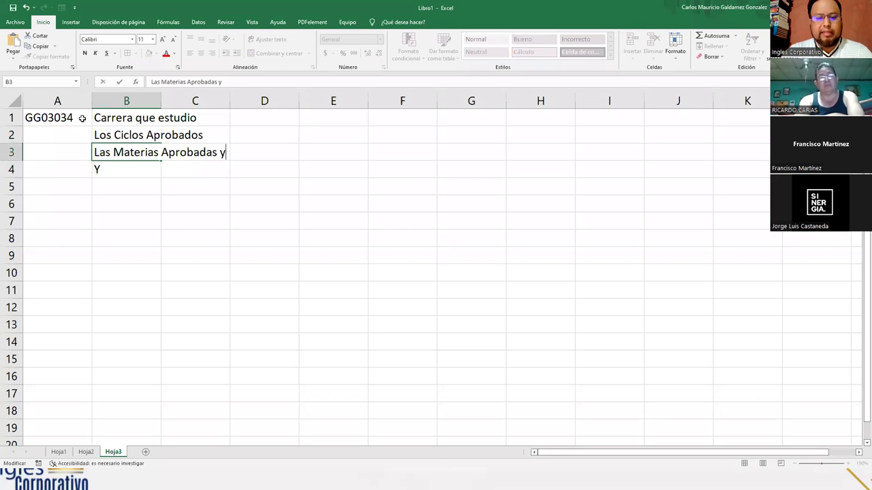
key("Return")
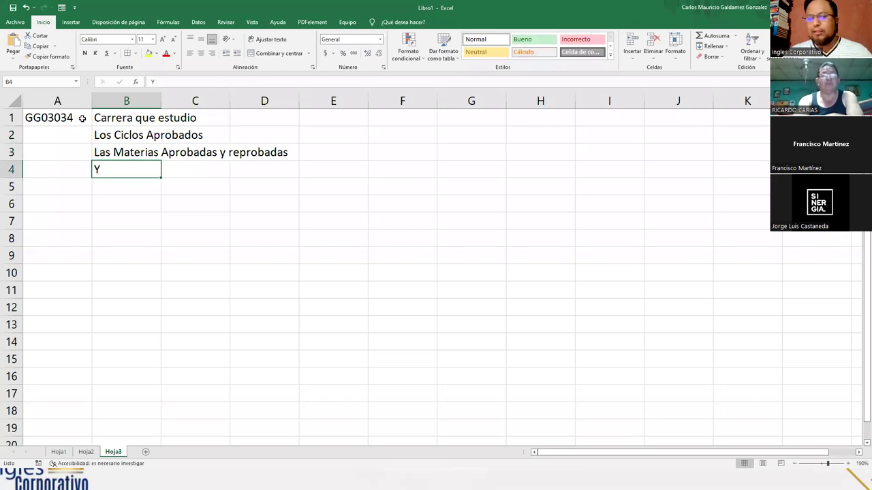
key("Delete")
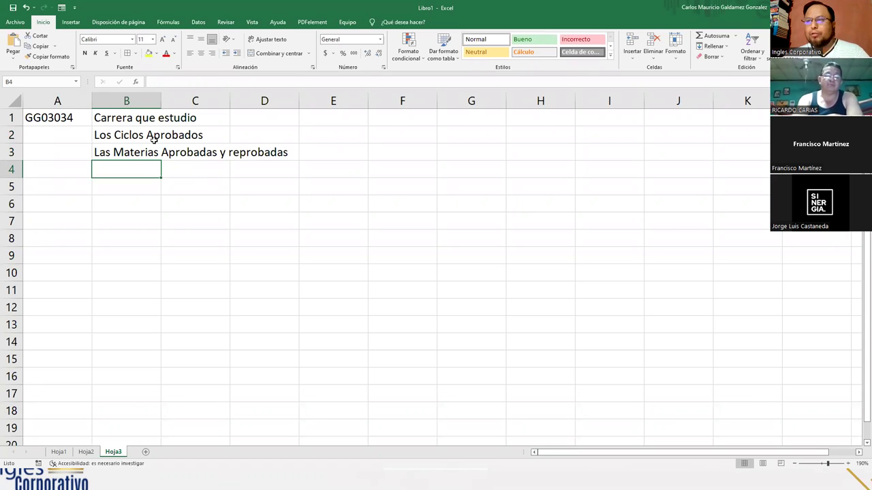
type("R")
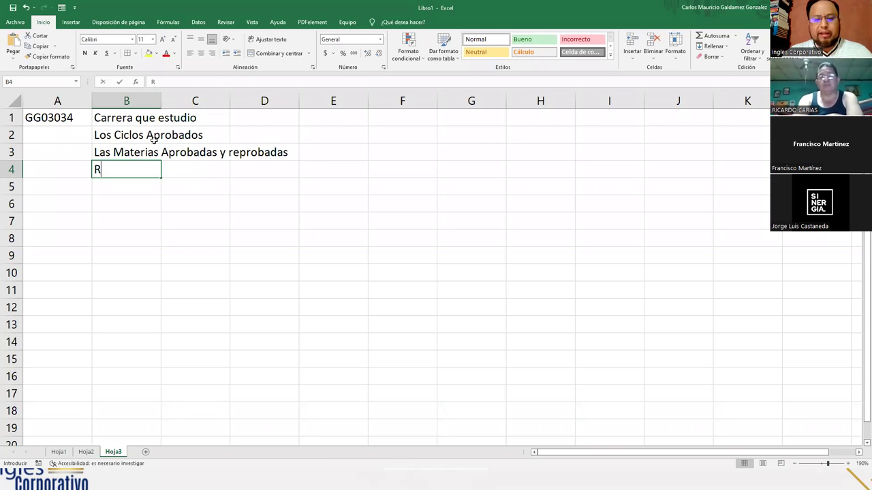
type("egistros")
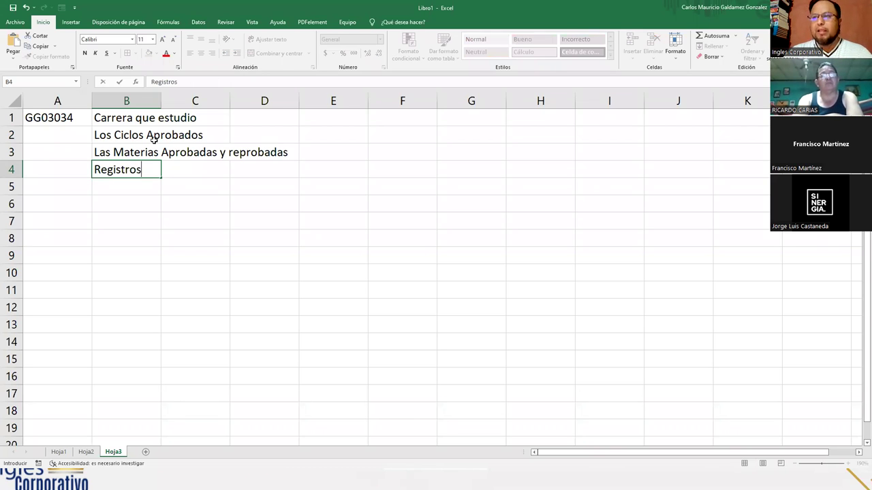
key("Tab")
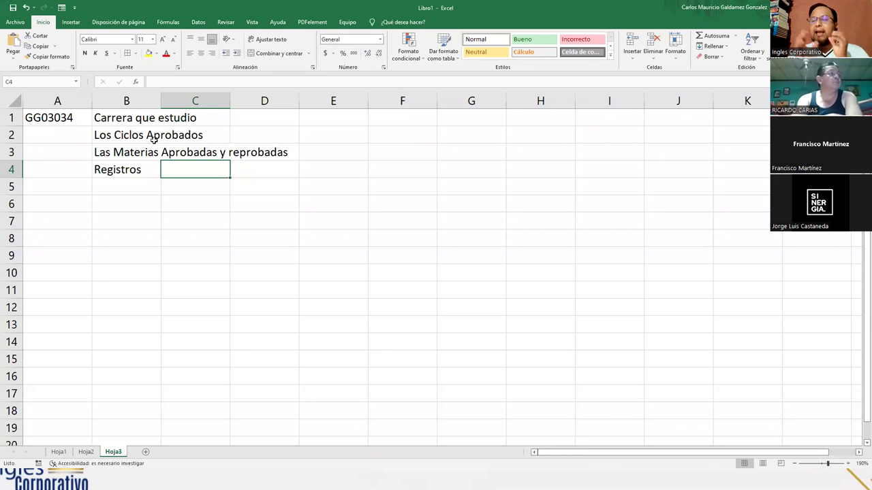
Enter Correo in B5 and 'Mis cuentas de acceso a la plataforma' in B6
left_click(49, 117)
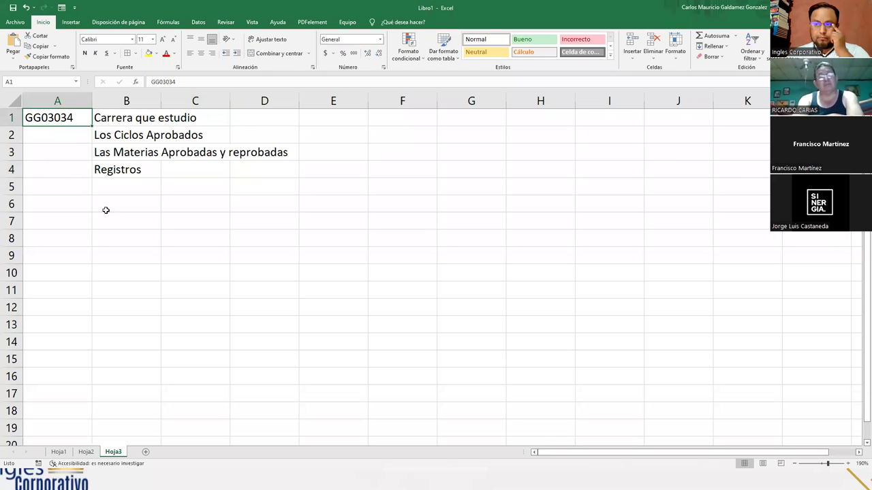
left_click(112, 185)
type("Correo")
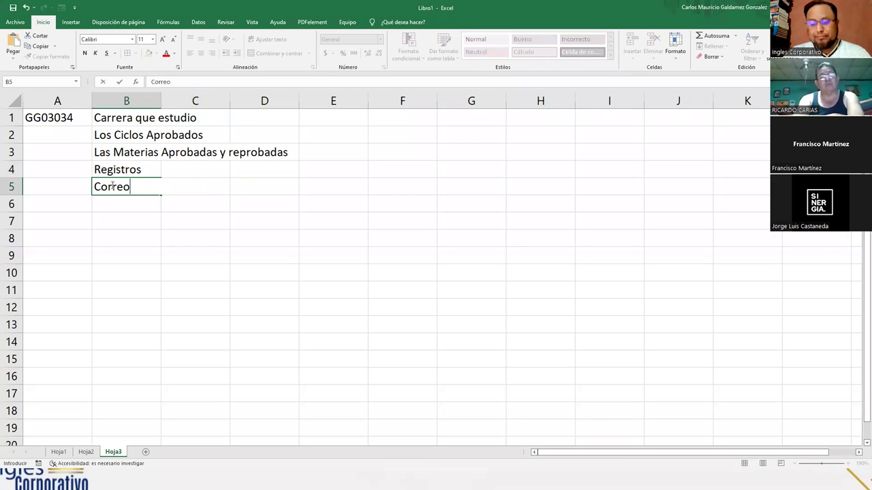
key("Return")
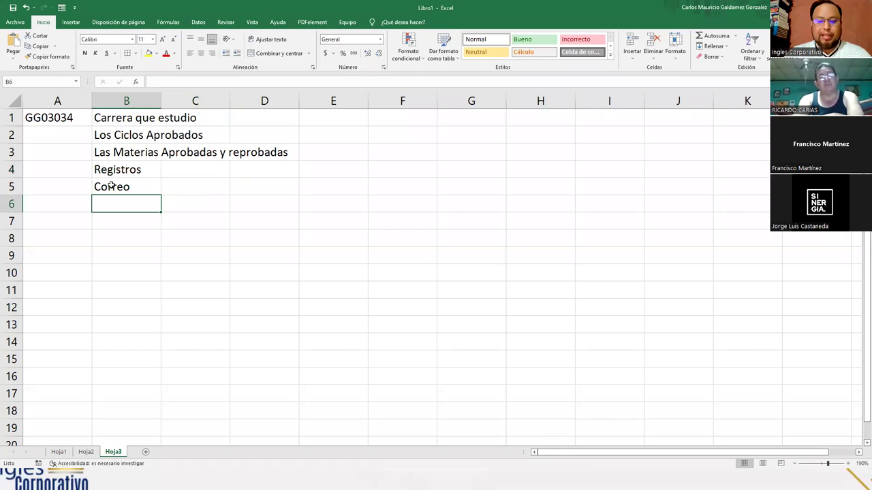
type("Mis ")
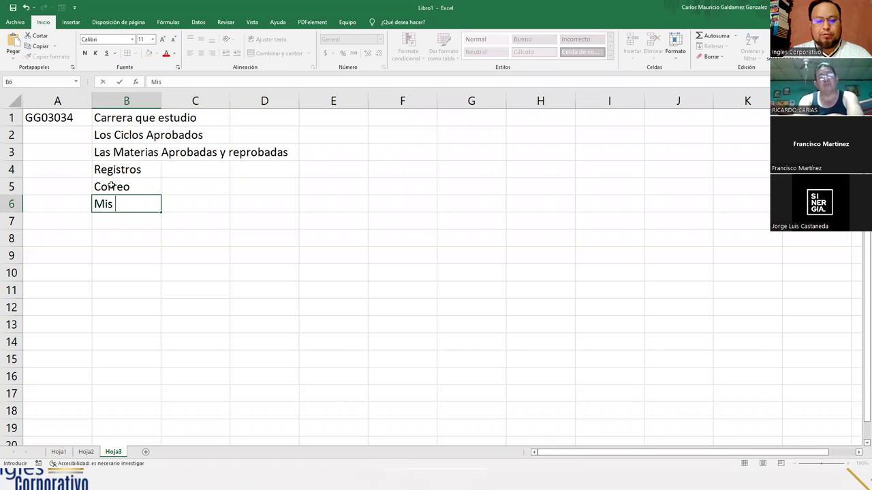
type("cuentas de acces")
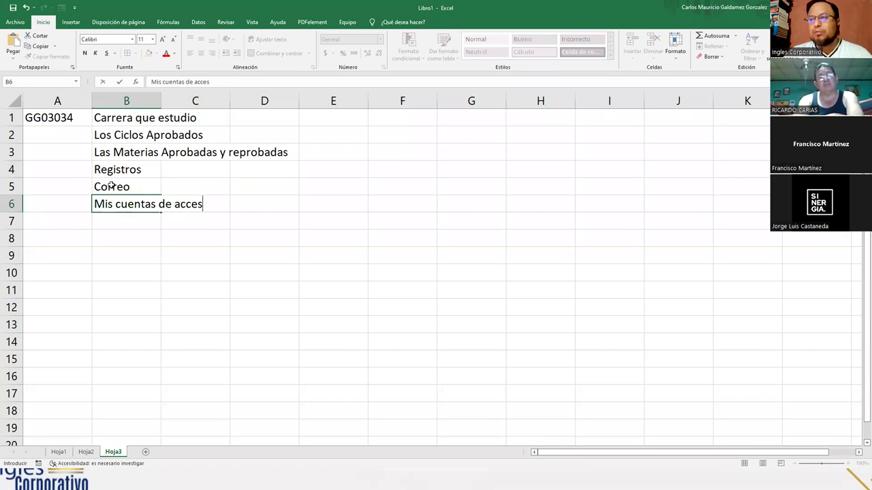
type("o a laplata")
key("BackSpace")
key("BackSpace")
key("BackSpace")
key("BackSpace")
key("BackSpace")
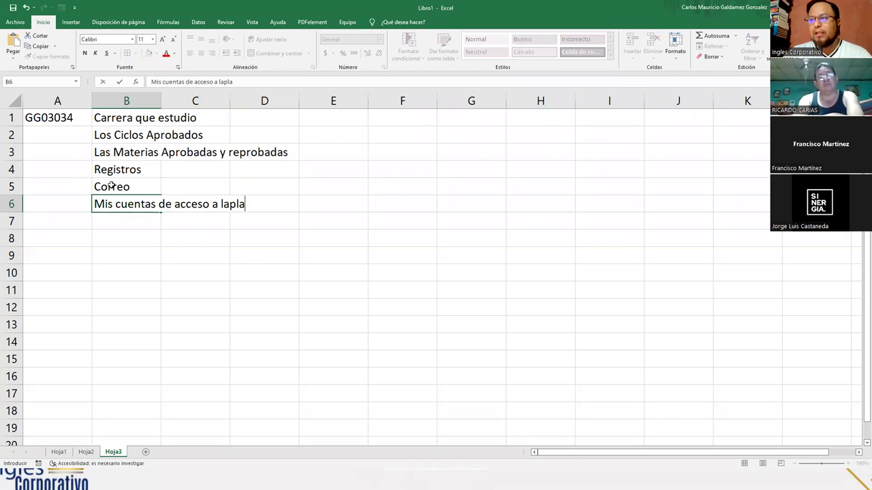
type("plataforma")
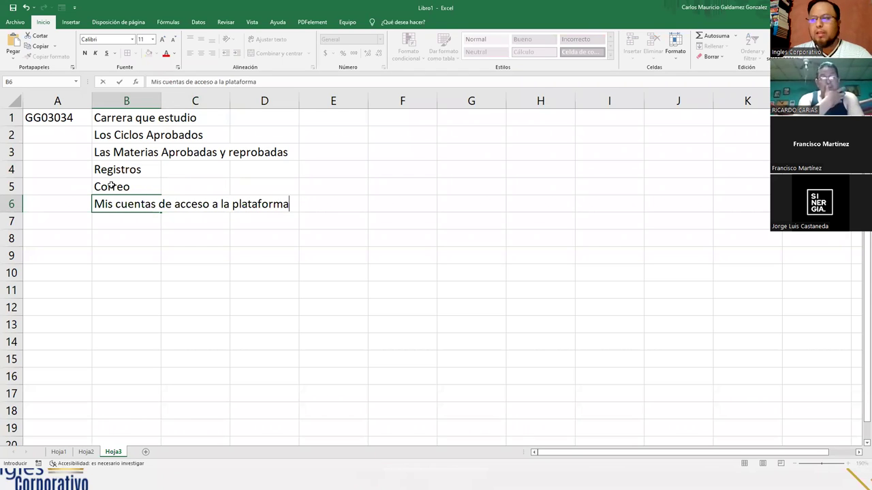
key("Return")
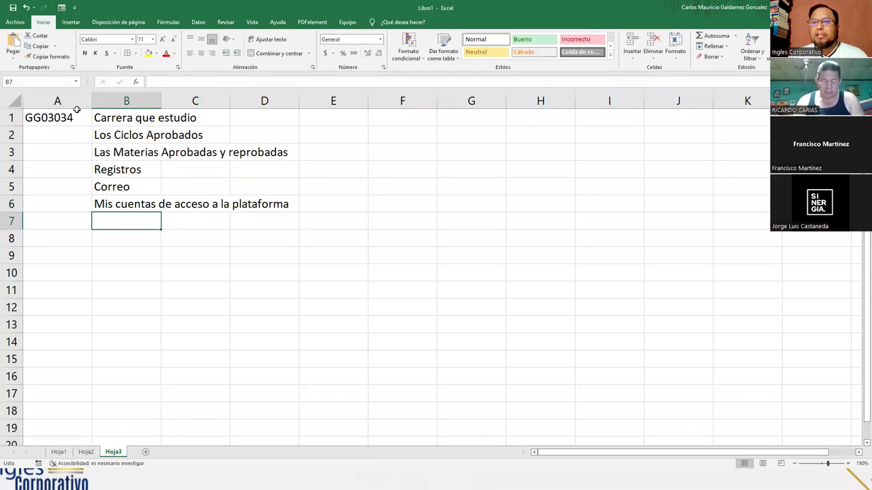
left_click(69, 119)
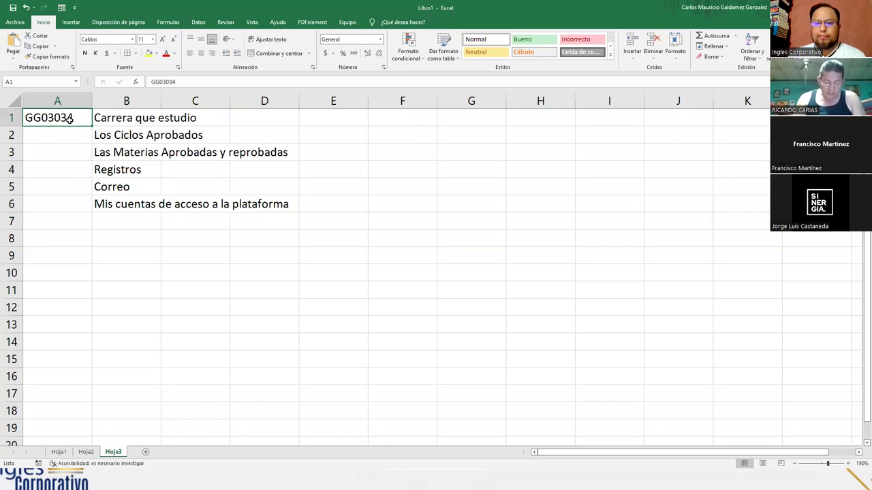
left_click(85, 452)
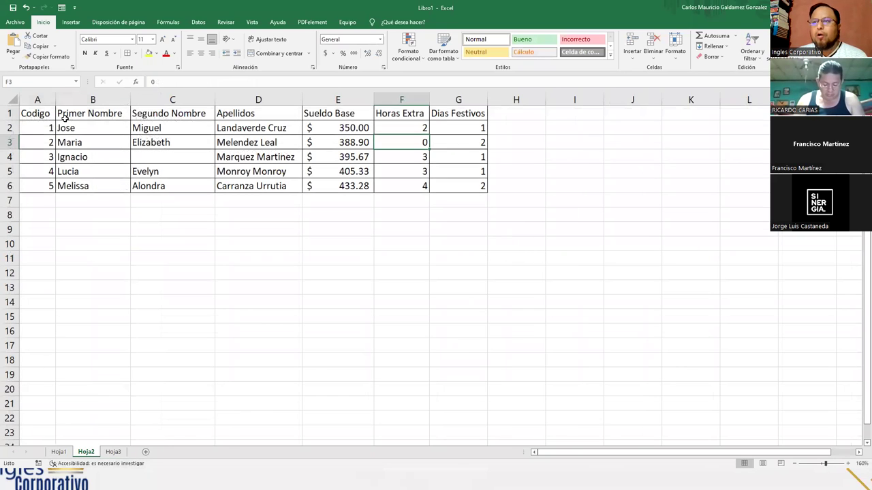
left_click(32, 128)
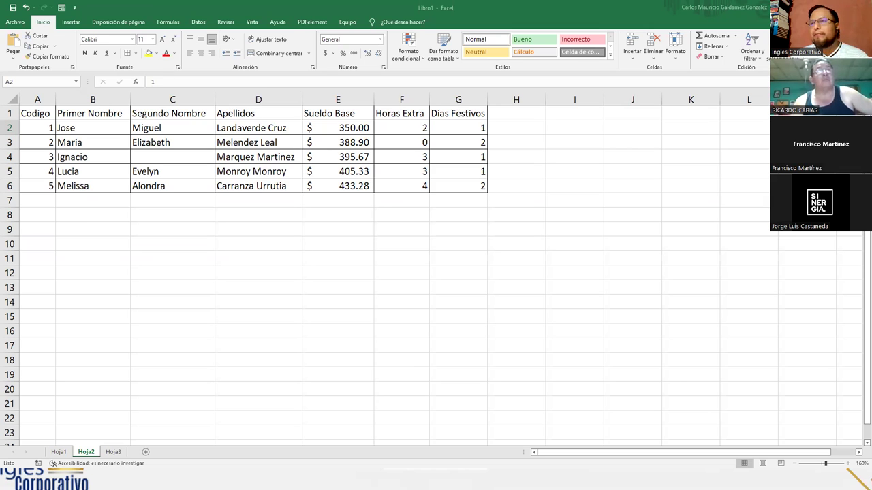
left_click(113, 451)
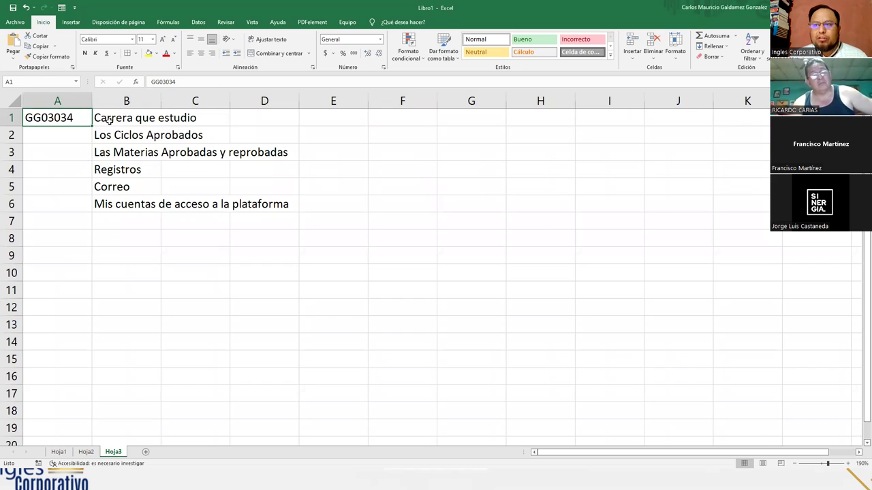
Select the B1:B6 field list, then add a new blank sheet Hoja4 after Hoja3
left_click_drag(107, 120, 99, 202)
left_click(43, 122)
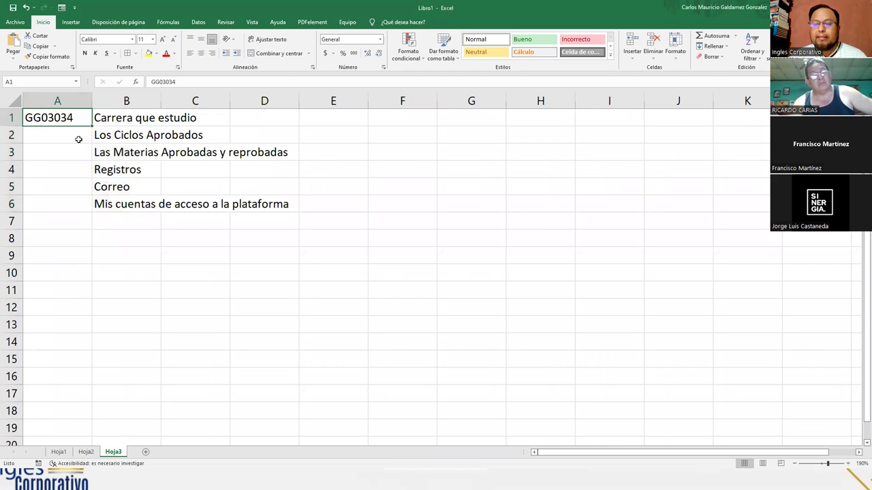
left_click_drag(113, 122, 119, 201)
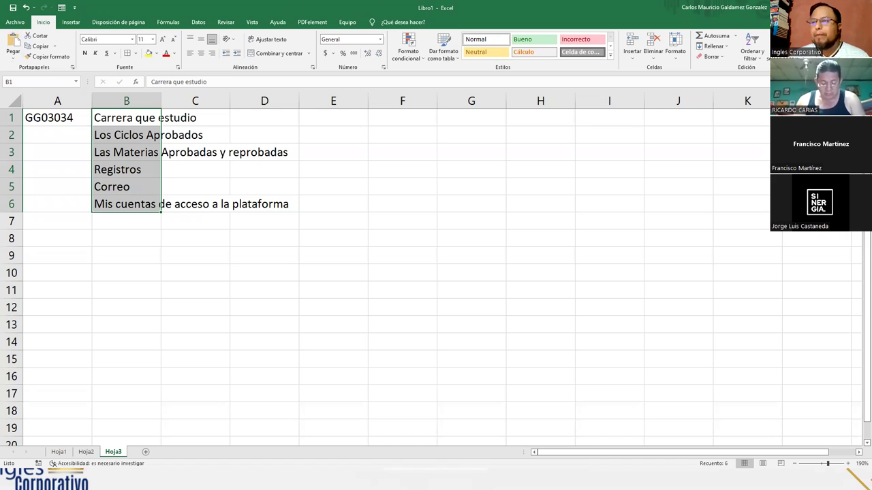
left_click(134, 203)
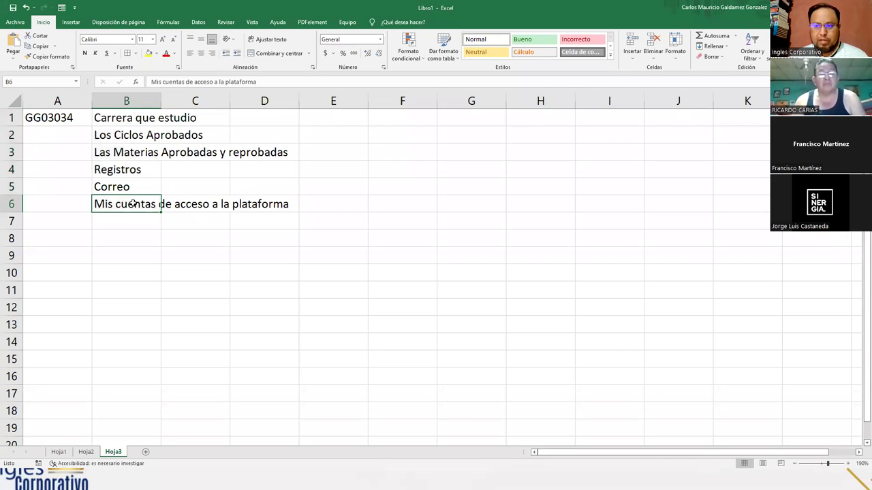
left_click(144, 452)
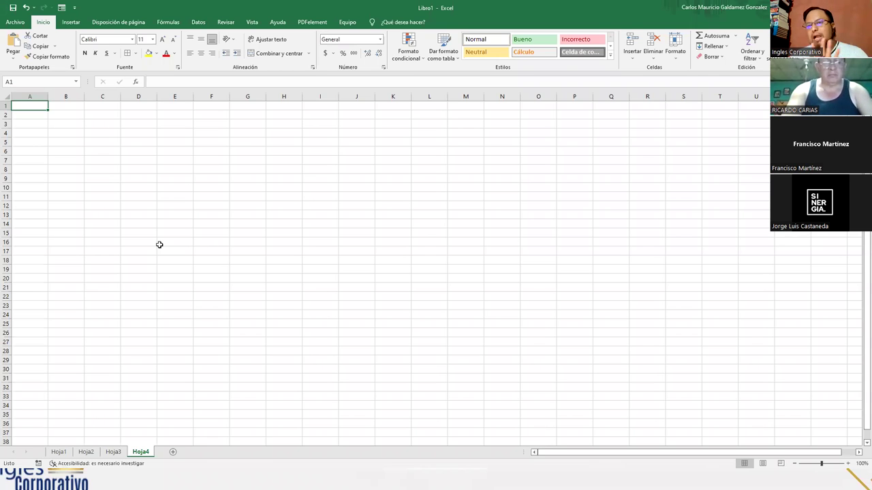
Return to Hoja2 and select the employee table's header row and Codigo column values
left_click(113, 452)
left_click(86, 453)
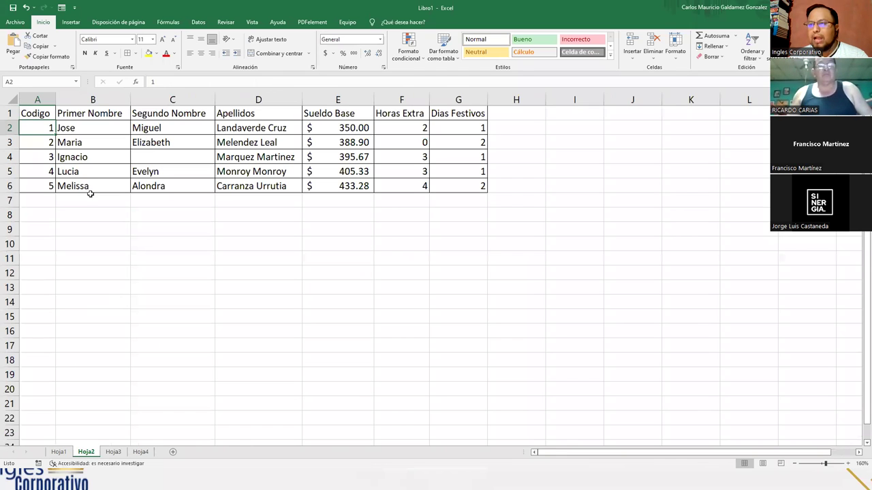
left_click_drag(52, 113, 442, 111)
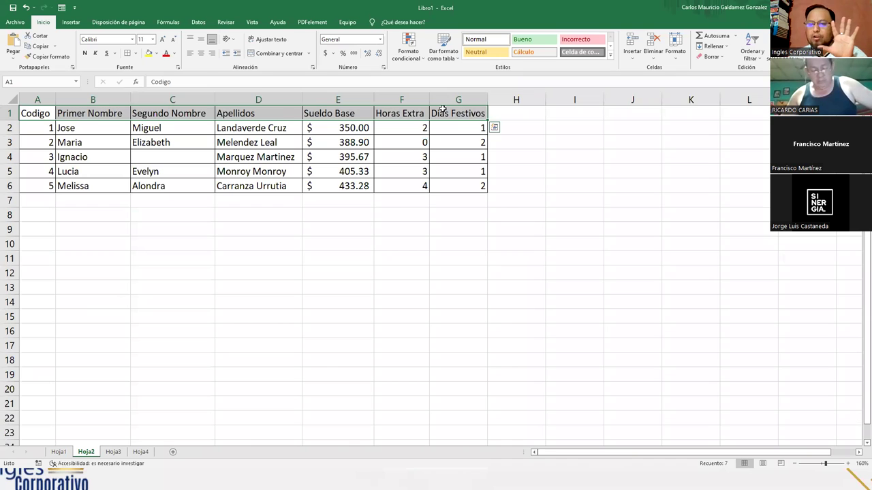
left_click_drag(38, 130, 36, 284)
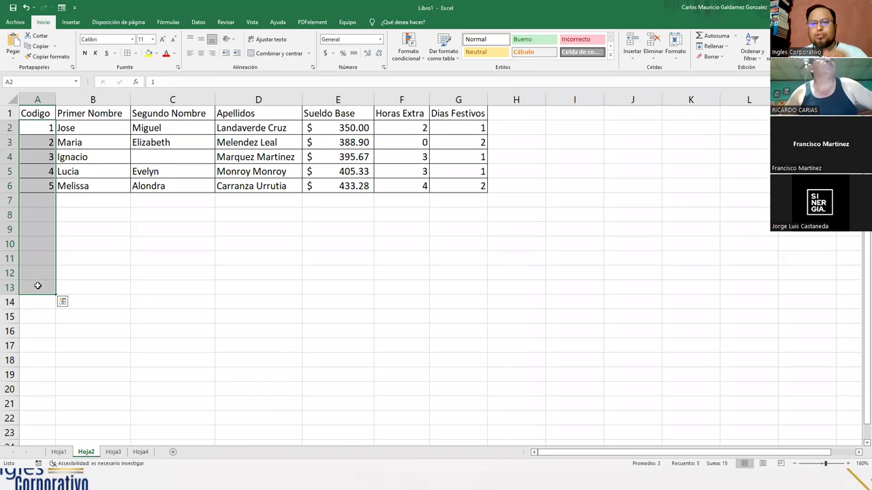
Enter '5 Campos coomo minimo' in D12, '10 registros' in D13 and 'Agenda Electronica' in D11
left_click(223, 270)
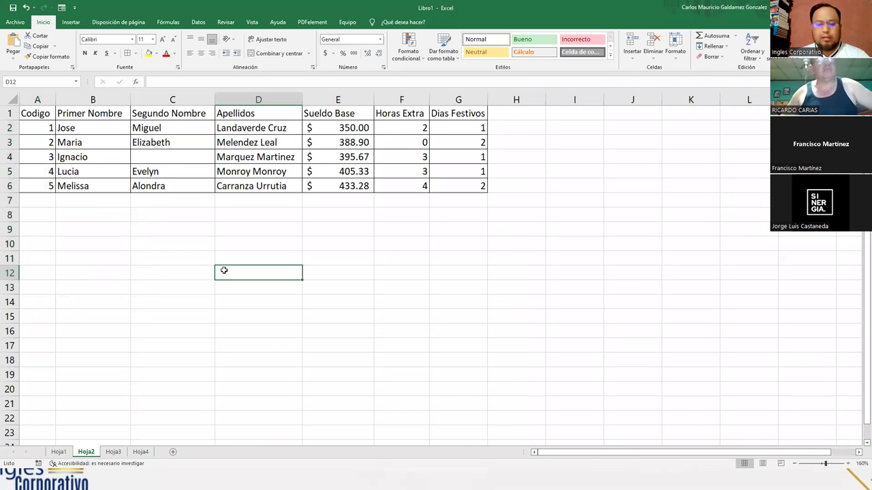
type("5 Camp")
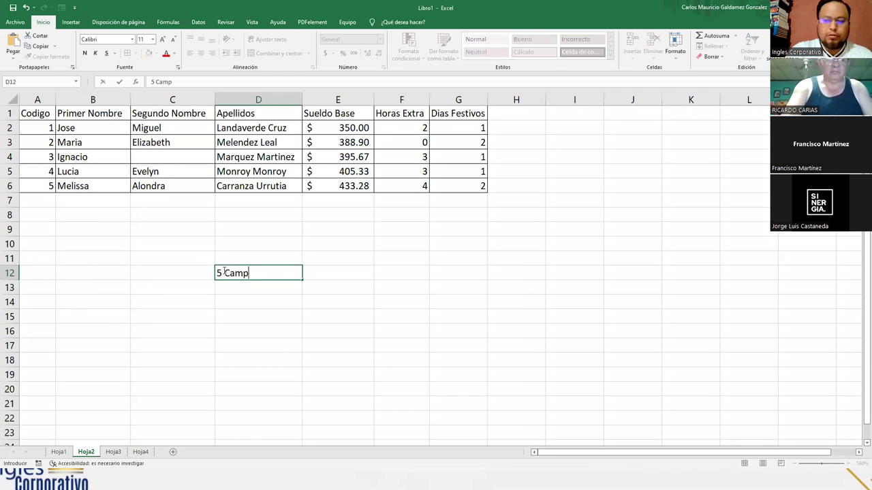
type("os coomo min")
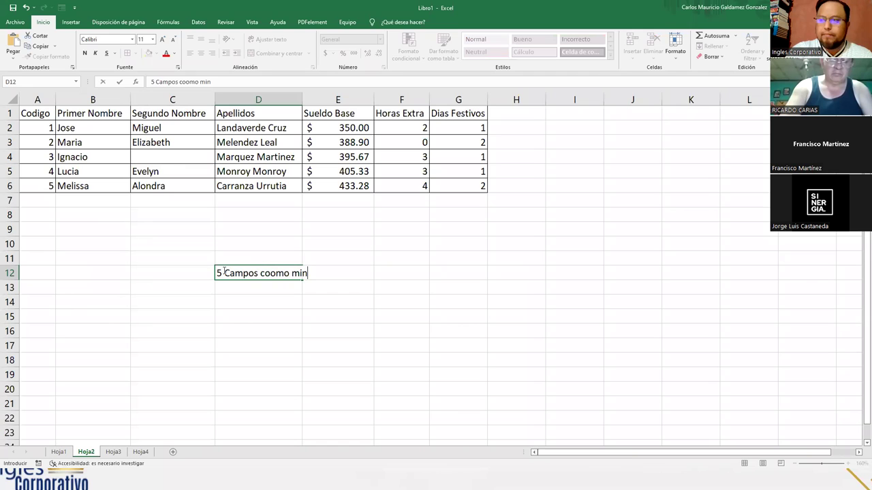
type("imo")
key("Return")
type("10")
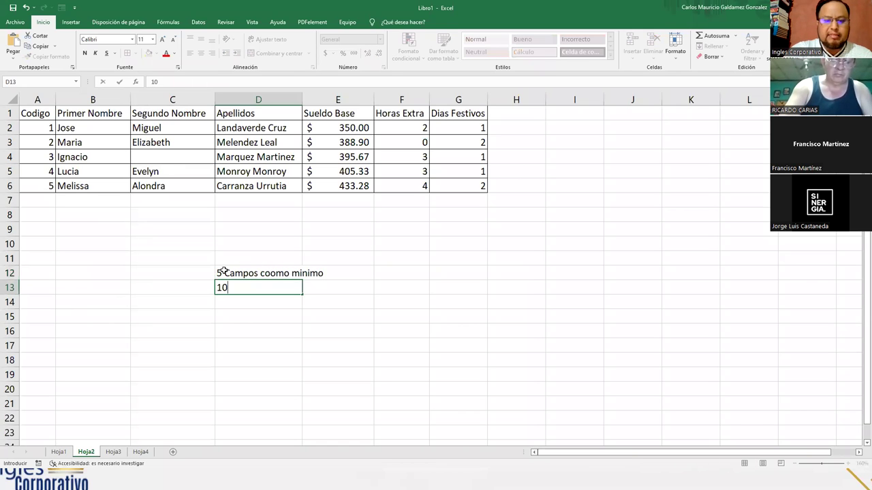
type(" regis")
type("s")
key("Up")
key("Up")
type("Agenda")
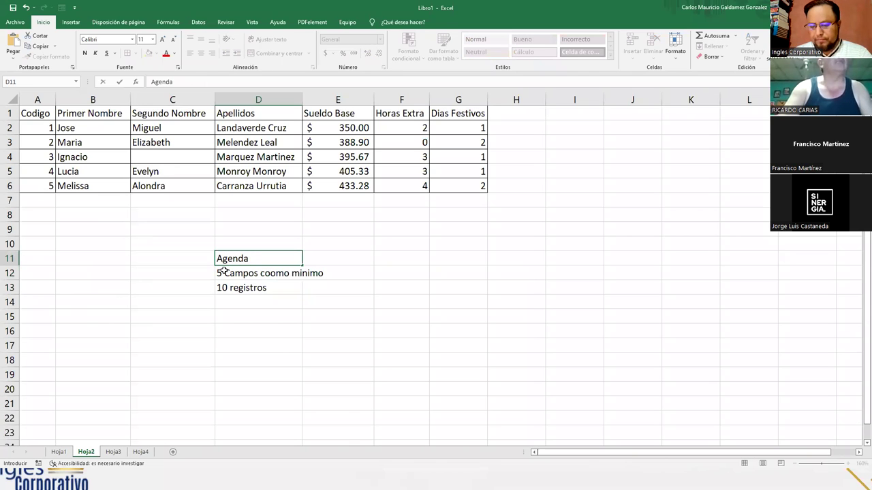
type(" Electronica")
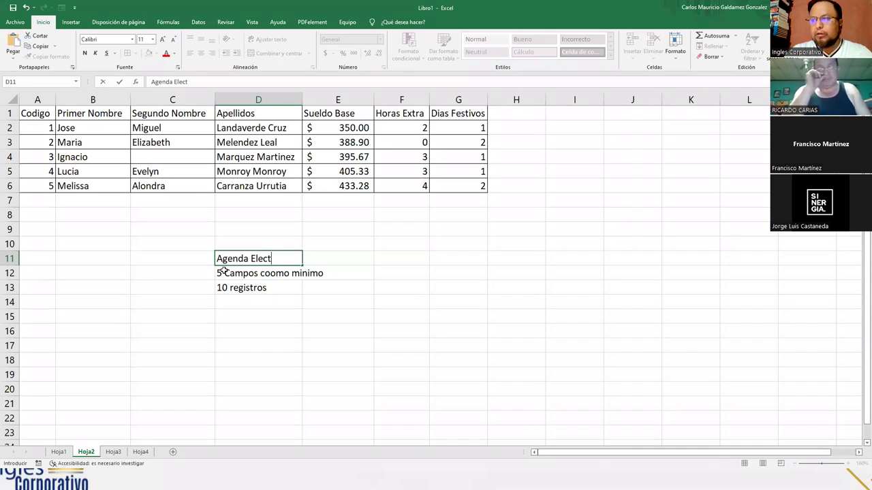
key("Return")
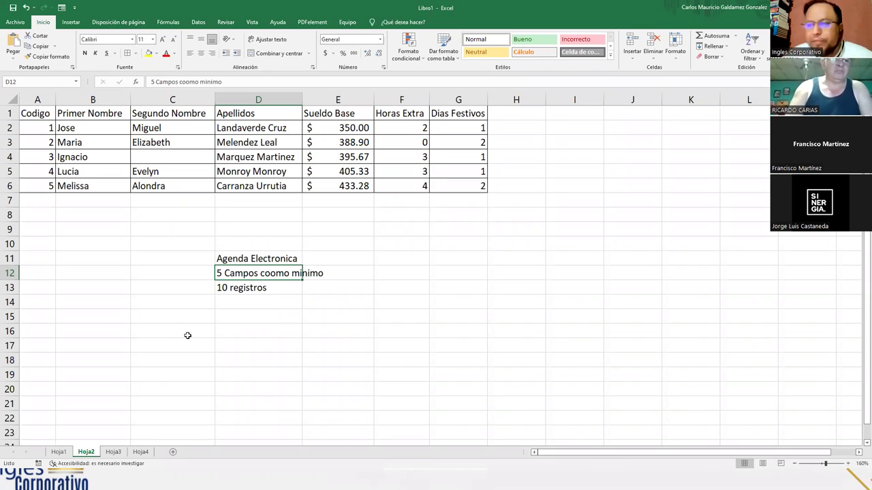
Fix D12 to read '5 Campos como minimo', select D11:D13, then switch to the practice slide
double_click(270, 273)
key("BackSpace")
key("Return")
left_click_drag(219, 256, 230, 286)
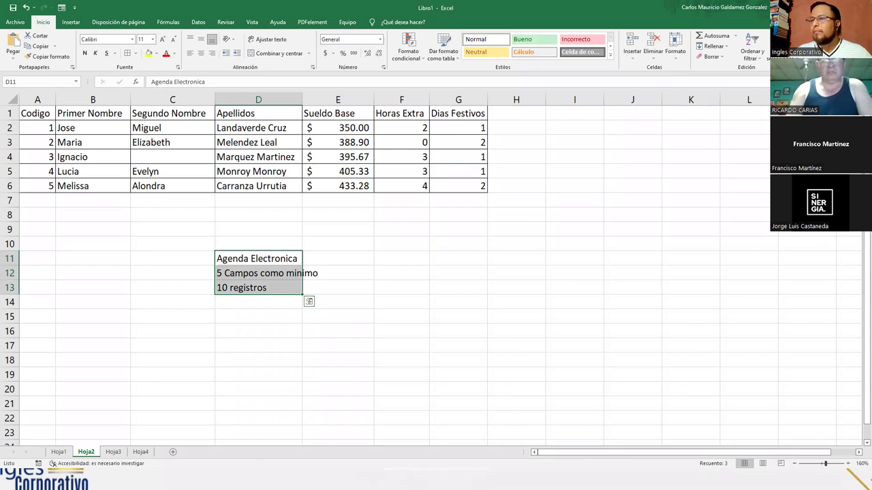
key("alt+Tab")
key("alt+Tab")
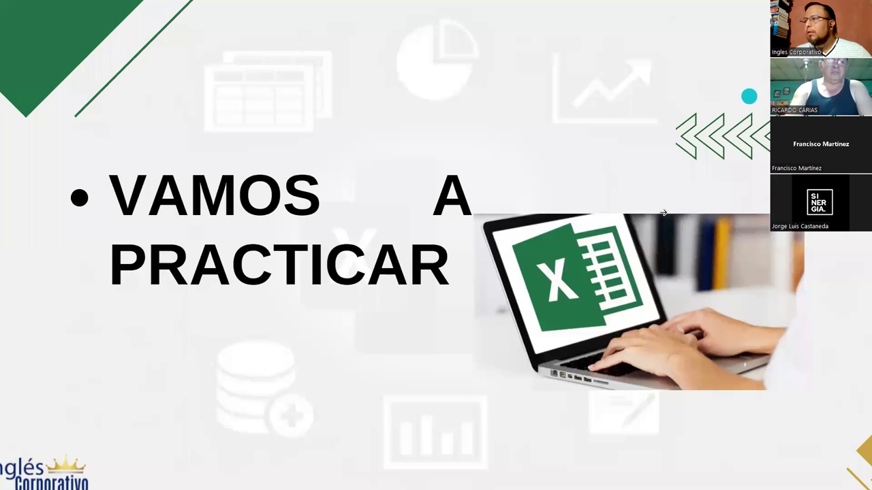